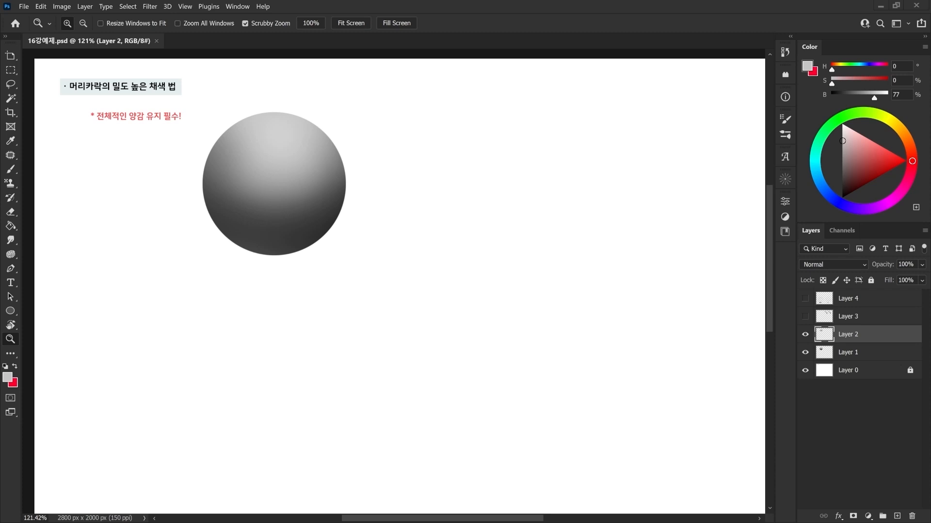
Add a new layer above Layer 2 and set up a dark red brush (H 0, S 100, B 49) at size 15.
{"action": "left_click_drag", "start_coordinate": [192, 194], "coordinate": [202, 199]}
{"action": "left_click_drag", "start_coordinate": [199, 201], "coordinate": [240, 287]}
{"action": "key", "text": "b"}
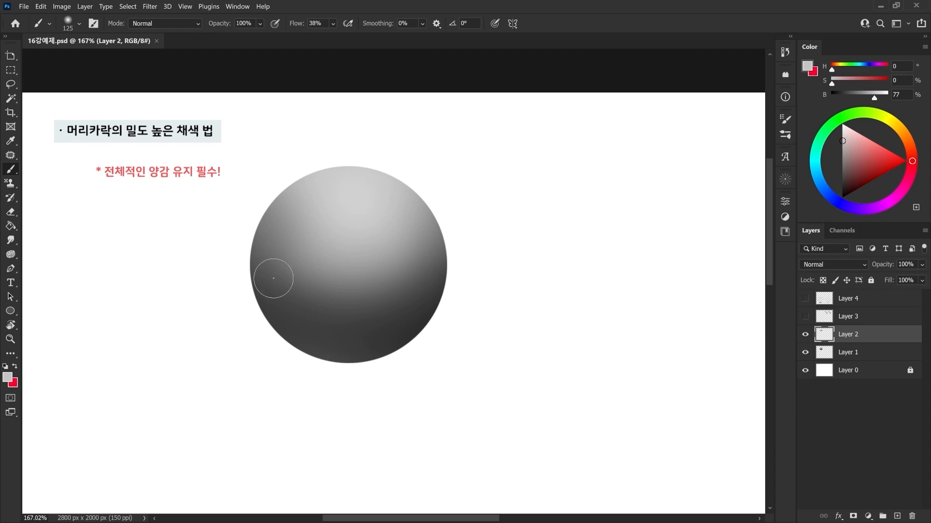
{"action": "left_click_drag", "start_coordinate": [274, 279], "coordinate": [311, 284]}
{"action": "left_click", "coordinate": [896, 516]}
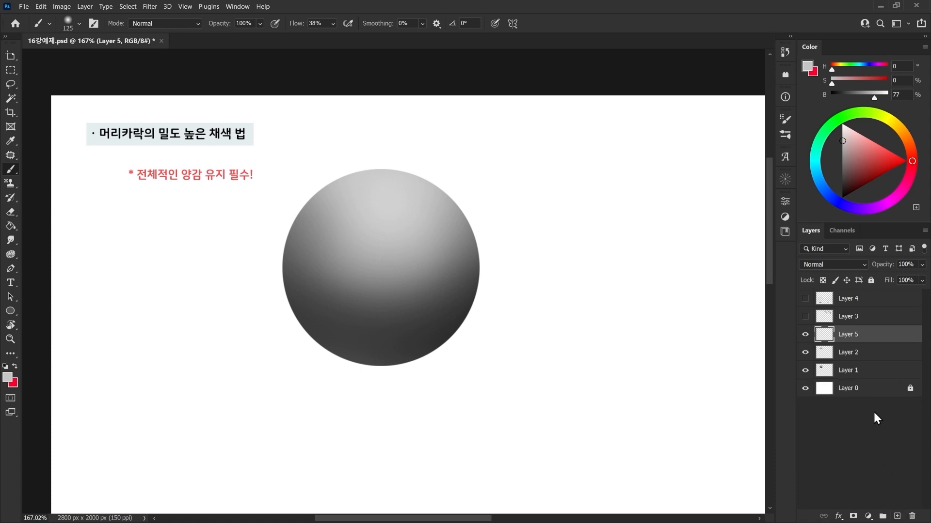
{"action": "left_click", "coordinate": [873, 180]}
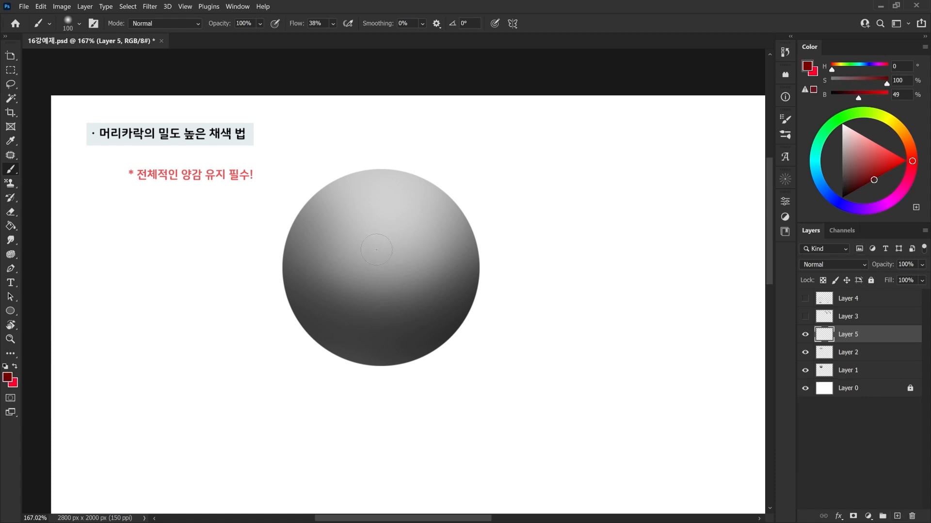
{"action": "key", "text": "bracketleft"}
{"action": "key", "text": "bracketleft"}
{"action": "key", "text": "bracketleft"}
{"action": "key", "text": "bracketleft"}
{"action": "key", "text": "bracketleft"}
{"action": "key", "text": "bracketleft"}
{"action": "key", "text": "bracketleft"}
{"action": "key", "text": "bracketleft"}
{"action": "key", "text": "bracketleft"}
{"action": "key", "text": "bracketleft"}
{"action": "key", "text": "bracketleft"}
{"action": "key", "text": "bracketleft"}
Sketch a loose dark red outline around the shaded sphere and a curved contour inside it.
{"action": "left_click_drag", "start_coordinate": [387, 247], "coordinate": [372, 244]}
{"action": "mouse_move", "coordinate": [324, 360]}
{"action": "left_mouse_down"}
{"action": "mouse_move", "coordinate": [269, 237]}
{"action": "mouse_move", "coordinate": [316, 349]}
{"action": "left_mouse_up"}
{"action": "left_click_drag", "start_coordinate": [378, 305], "coordinate": [368, 310]}
{"action": "left_click_drag", "start_coordinate": [352, 253], "coordinate": [362, 251]}
{"action": "mouse_move", "coordinate": [321, 157]}
{"action": "left_mouse_down"}
{"action": "mouse_move", "coordinate": [241, 300]}
{"action": "mouse_move", "coordinate": [257, 329]}
{"action": "left_mouse_up"}
{"action": "mouse_move", "coordinate": [453, 194]}
{"action": "left_mouse_down"}
{"action": "mouse_move", "coordinate": [443, 322]}
{"action": "mouse_move", "coordinate": [408, 303]}
{"action": "mouse_move", "coordinate": [411, 291]}
{"action": "left_mouse_up"}
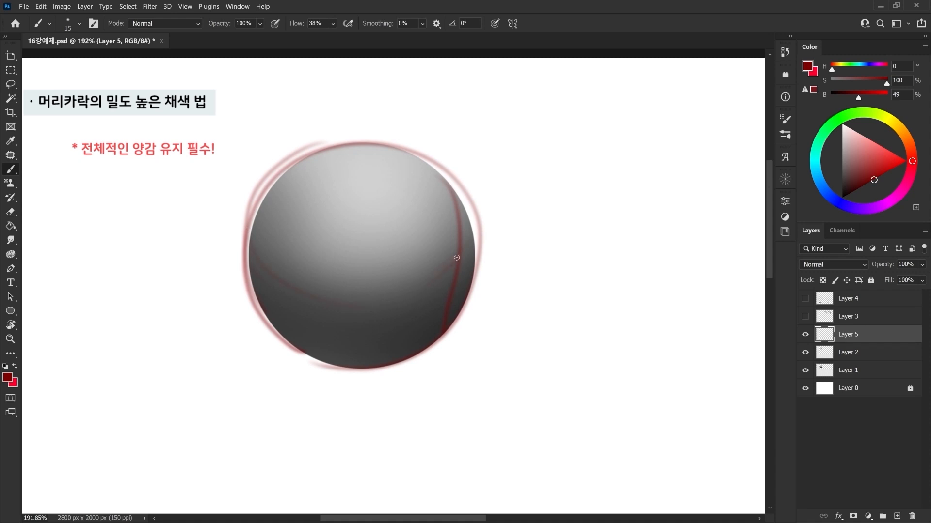
{"action": "left_click_drag", "start_coordinate": [314, 305], "coordinate": [309, 304]}
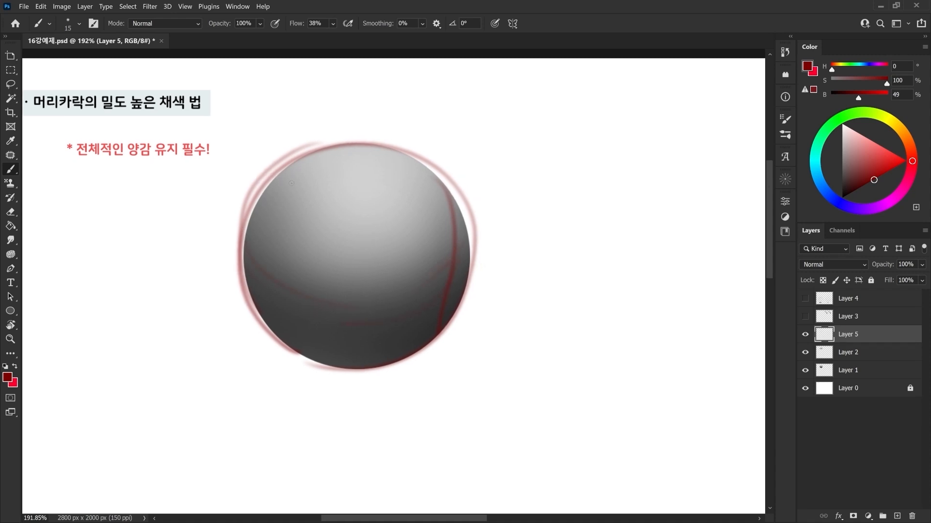
Draw curved vertical and horizontal dark red contour lines across the sphere to map its volume.
{"action": "left_click_drag", "start_coordinate": [312, 158], "coordinate": [267, 290]}
{"action": "left_click_drag", "start_coordinate": [358, 174], "coordinate": [328, 371]}
{"action": "left_click_drag", "start_coordinate": [403, 170], "coordinate": [437, 299]}
{"action": "left_click_drag", "start_coordinate": [372, 177], "coordinate": [380, 313]}
{"action": "left_click_drag", "start_coordinate": [244, 237], "coordinate": [442, 266]}
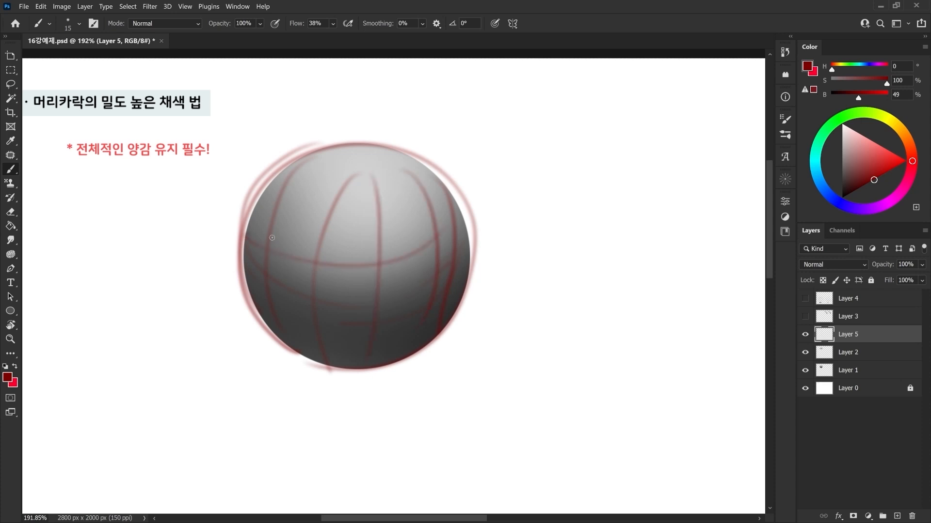
{"action": "mouse_move", "coordinate": [260, 193]}
{"action": "left_mouse_down"}
{"action": "mouse_move", "coordinate": [431, 232]}
{"action": "mouse_move", "coordinate": [456, 208]}
{"action": "left_mouse_up"}
{"action": "left_click_drag", "start_coordinate": [397, 250], "coordinate": [419, 247]}
{"action": "left_click_drag", "start_coordinate": [298, 160], "coordinate": [274, 300]}
{"action": "left_click_drag", "start_coordinate": [448, 162], "coordinate": [455, 306]}
Sketch several short curved hair-like strokes on the sphere following its contour lines.
{"action": "left_click_drag", "start_coordinate": [408, 237], "coordinate": [390, 248]}
{"action": "left_click_drag", "start_coordinate": [379, 204], "coordinate": [407, 286]}
{"action": "left_click_drag", "start_coordinate": [409, 195], "coordinate": [420, 298]}
{"action": "left_click_drag", "start_coordinate": [428, 175], "coordinate": [468, 266]}
{"action": "left_click_drag", "start_coordinate": [371, 211], "coordinate": [318, 311]}
{"action": "left_click_drag", "start_coordinate": [251, 340], "coordinate": [276, 332]}
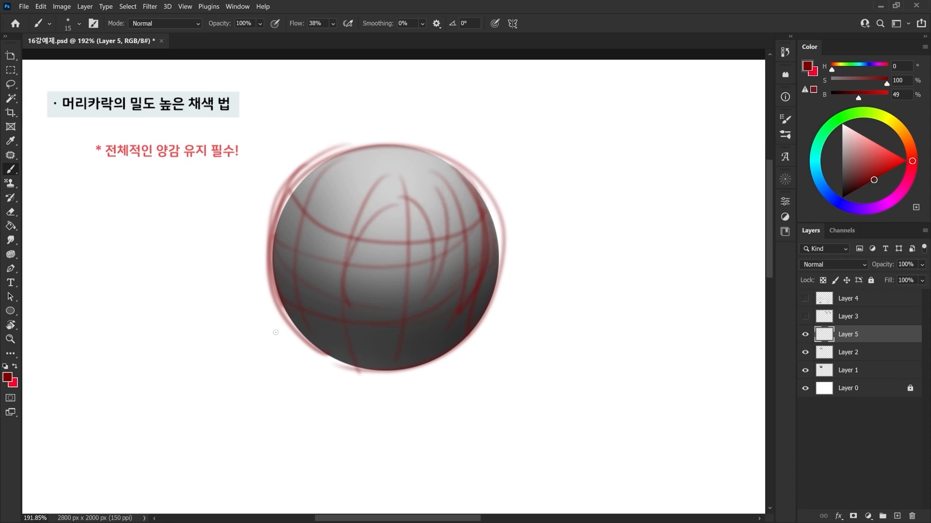
Lasso all the red sketch lines around the sphere and cut them from the layer.
{"action": "key", "text": "l"}
{"action": "mouse_move", "coordinate": [299, 141]}
{"action": "left_mouse_down"}
{"action": "mouse_move", "coordinate": [472, 393]}
{"action": "mouse_move", "coordinate": [308, 133]}
{"action": "left_mouse_up"}
{"action": "key", "text": "ctrl+x"}
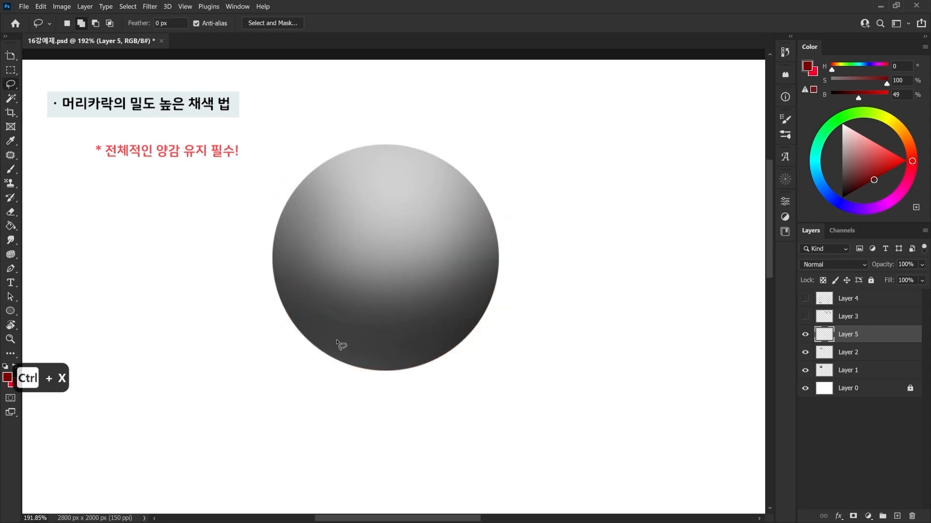
Transform Layer 2 to shift the hair silhouette up over the top of the sphere, and undo the move.
{"action": "key", "text": "z"}
{"action": "scroll", "coordinate": [348, 262], "scroll_direction": "down", "scroll_amount": 1}
{"action": "left_click_drag", "start_coordinate": [346, 272], "coordinate": [400, 207]}
{"action": "left_click", "coordinate": [817, 354]}
{"action": "key", "text": "ctrl+t"}
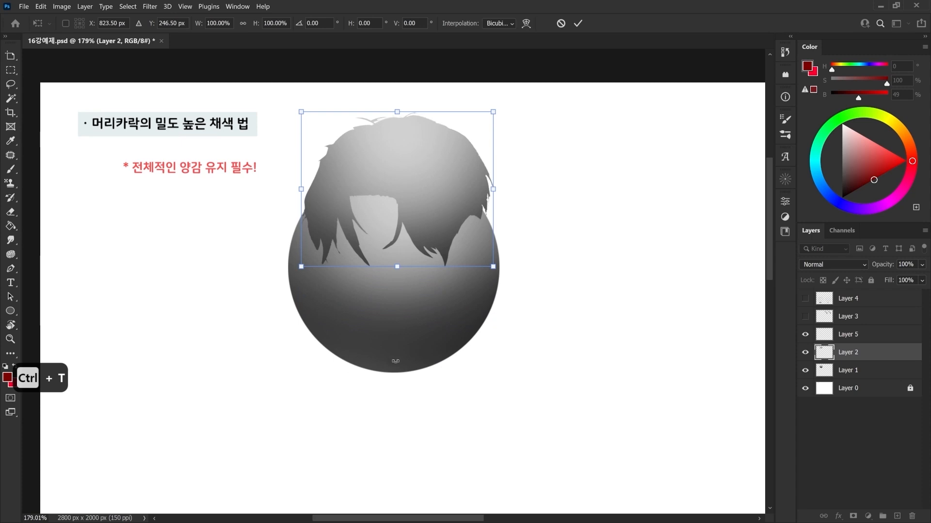
{"action": "key", "text": "Escape"}
{"action": "key", "text": "ctrl+t"}
{"action": "left_click_drag", "start_coordinate": [390, 267], "coordinate": [394, 205]}
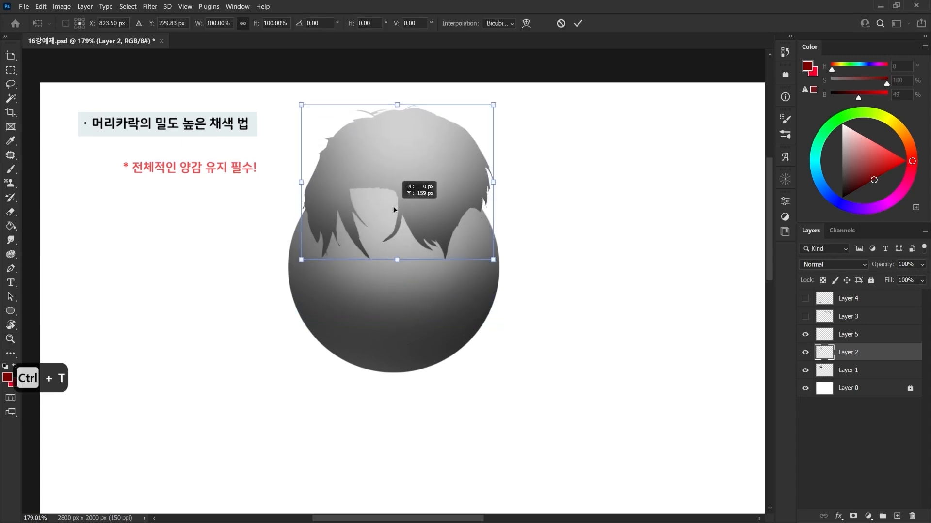
{"action": "key", "text": "Return"}
{"action": "key", "text": "z"}
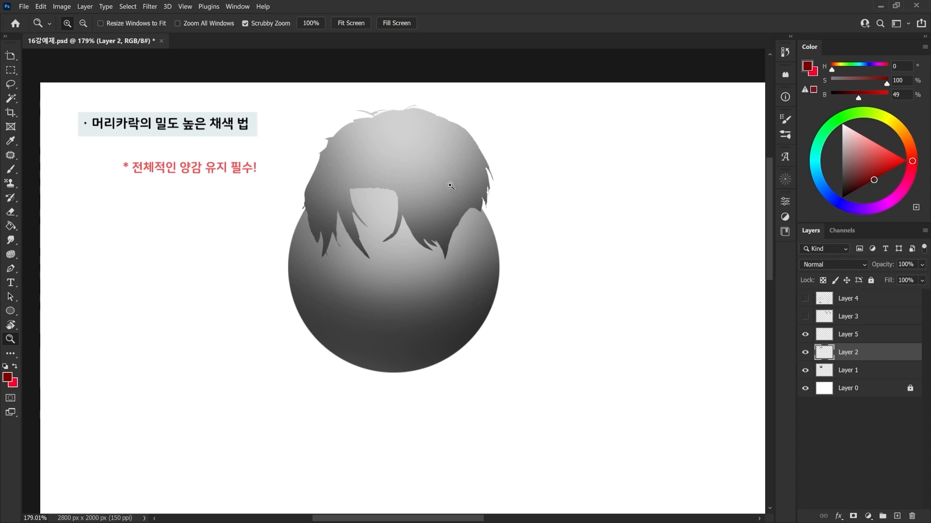
{"action": "key", "text": "ctrl+z"}
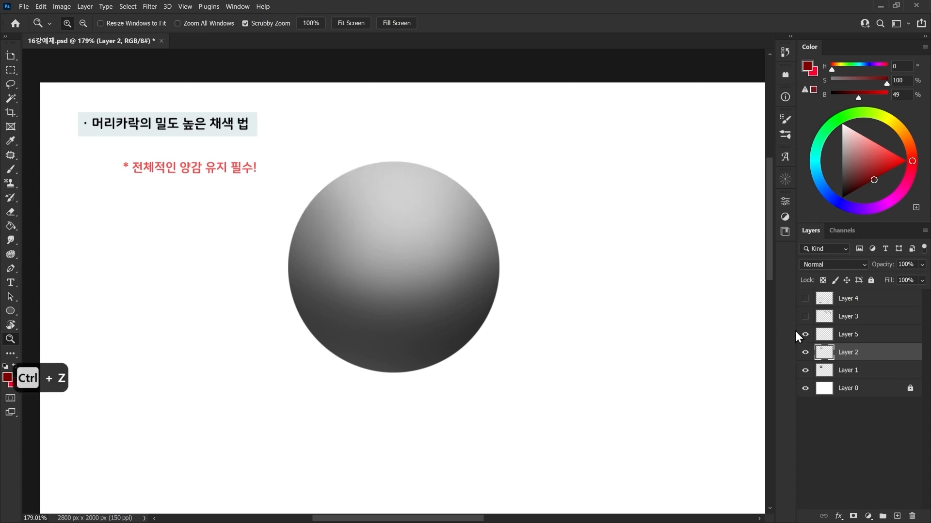
Show Layer 3 and bring its two hair strand examples into view with the Brush tool ready.
{"action": "left_click", "coordinate": [805, 316]}
{"action": "left_click_drag", "start_coordinate": [473, 214], "coordinate": [189, 201]}
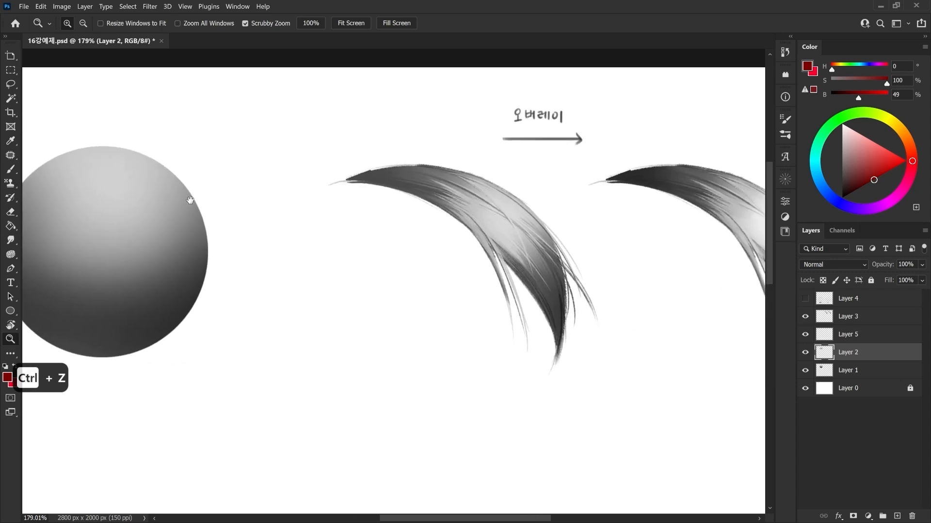
{"action": "scroll", "coordinate": [407, 238], "scroll_direction": "down", "scroll_amount": 2}
{"action": "left_click_drag", "start_coordinate": [407, 238], "coordinate": [384, 240]}
{"action": "key", "text": "b"}
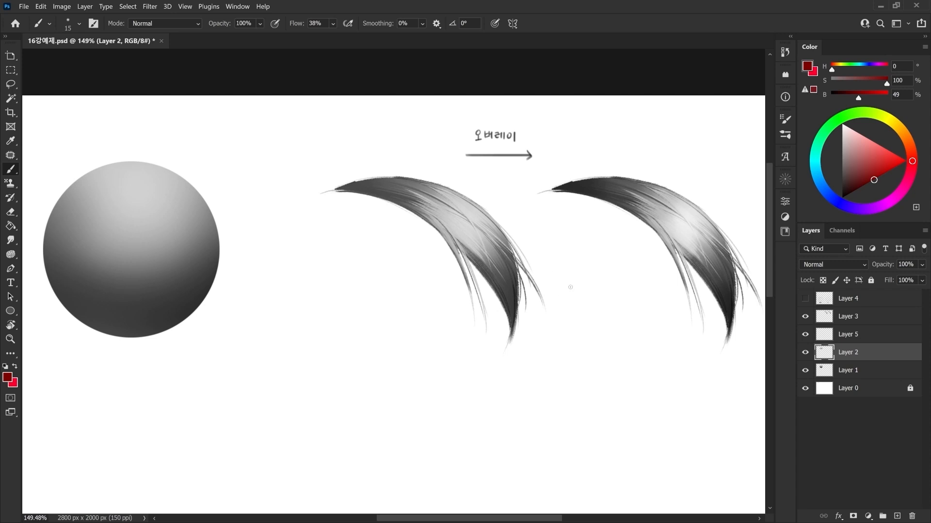
Select Layer 3, circle the first hair strand with a dark red stroke, and undo the stroke.
{"action": "left_click", "coordinate": [823, 318]}
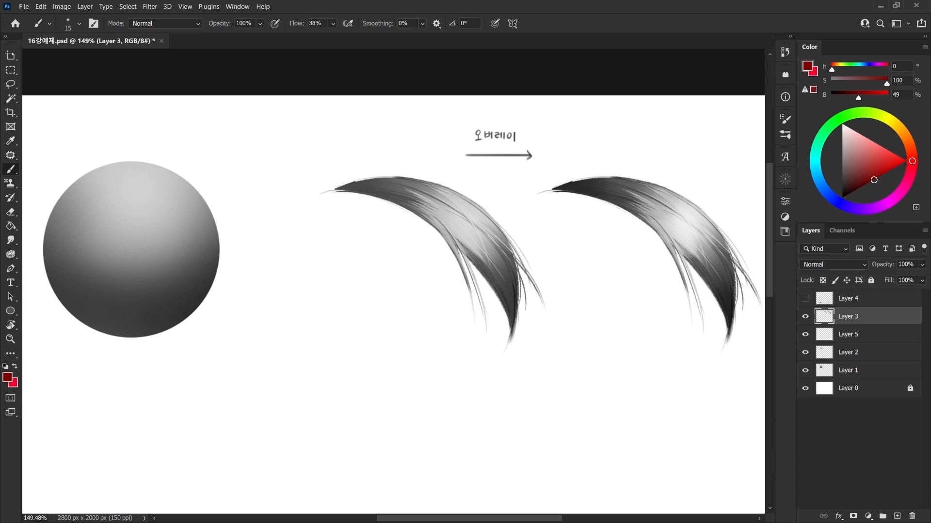
{"action": "left_click_drag", "start_coordinate": [366, 281], "coordinate": [400, 334]}
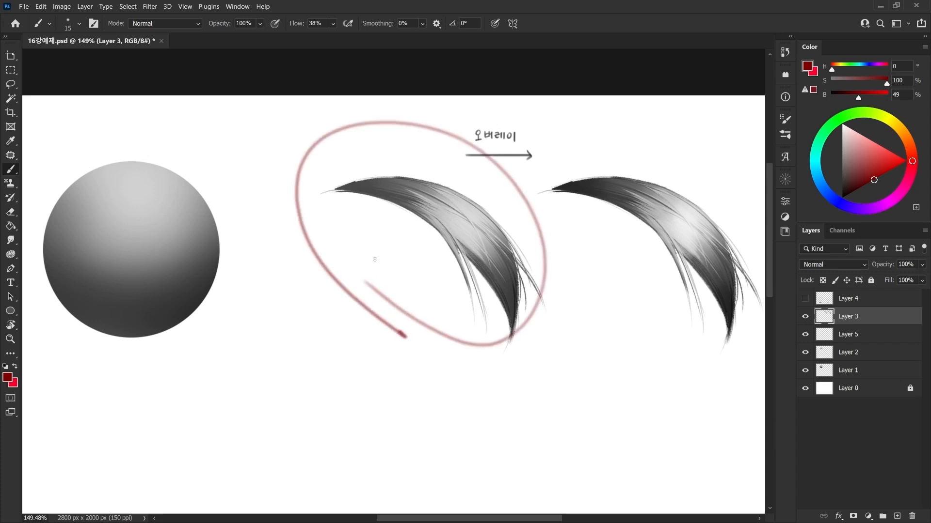
{"action": "key", "text": "ctrl+z"}
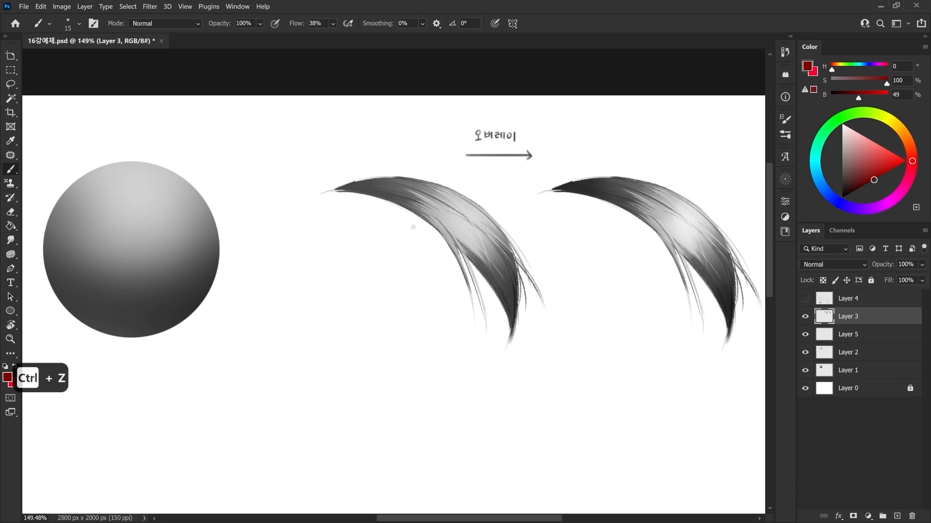
Set the foreground colour to bright red (H 0, S 81, B 100) and add a new layer above Layer 3 for brushing.
{"action": "key", "text": "z"}
{"action": "left_click_drag", "start_coordinate": [402, 204], "coordinate": [400, 213]}
{"action": "left_click", "coordinate": [893, 154]}
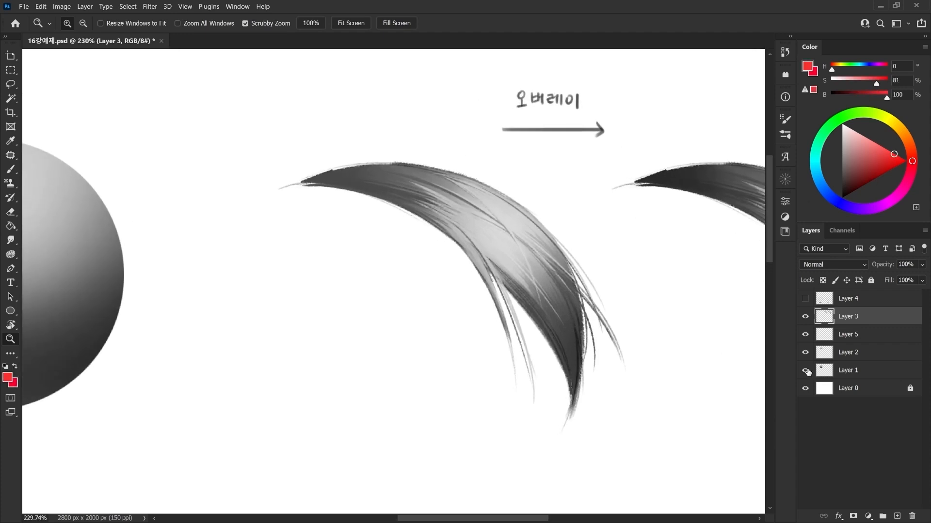
{"action": "left_click", "coordinate": [897, 516]}
{"action": "left_click_drag", "start_coordinate": [451, 266], "coordinate": [413, 248]}
{"action": "key", "text": "b"}
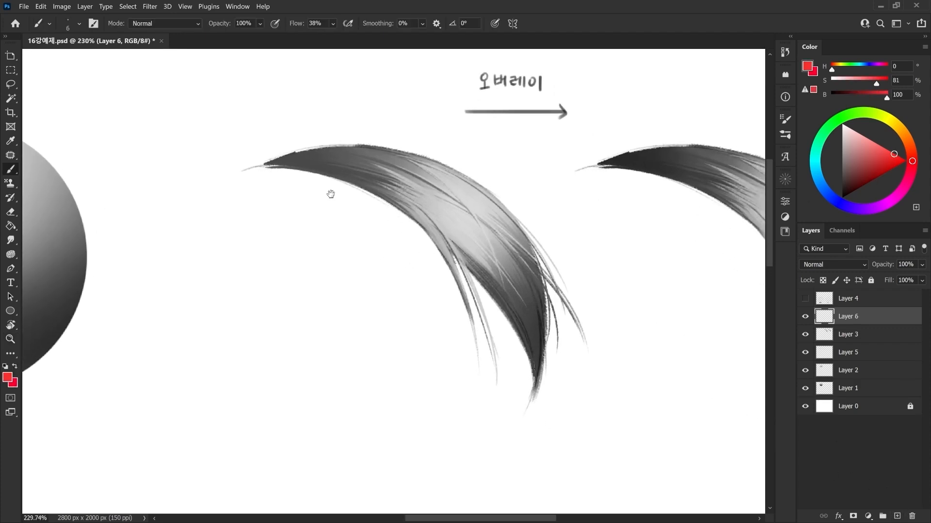
Trace the lower and upper edges of the first hair strand with soft red strokes, redoing the tail stroke.
{"action": "left_click_drag", "start_coordinate": [328, 195], "coordinate": [316, 194]}
{"action": "left_click_drag", "start_coordinate": [265, 168], "coordinate": [427, 244]}
{"action": "left_click_drag", "start_coordinate": [455, 280], "coordinate": [518, 397]}
{"action": "key", "text": "ctrl+z"}
{"action": "mouse_move", "coordinate": [255, 168]}
{"action": "left_mouse_down"}
{"action": "mouse_move", "coordinate": [349, 188]}
{"action": "mouse_move", "coordinate": [521, 402]}
{"action": "left_mouse_up"}
{"action": "mouse_move", "coordinate": [291, 148]}
{"action": "left_mouse_down"}
{"action": "mouse_move", "coordinate": [520, 268]}
{"action": "mouse_move", "coordinate": [519, 244]}
{"action": "mouse_move", "coordinate": [522, 390]}
{"action": "left_mouse_up"}
{"action": "left_click_drag", "start_coordinate": [360, 195], "coordinate": [370, 202]}
Switch to a brush preset with 100% flow and retrace the strand's lower and upper edges with sharper red lines.
{"action": "right_click", "coordinate": [321, 171]}
{"action": "double_click", "coordinate": [377, 368]}
{"action": "left_click_drag", "start_coordinate": [271, 160], "coordinate": [436, 257]}
{"action": "key", "text": "ctrl+z"}
{"action": "mouse_move", "coordinate": [257, 171]}
{"action": "left_mouse_down"}
{"action": "mouse_move", "coordinate": [419, 237]}
{"action": "mouse_move", "coordinate": [478, 337]}
{"action": "left_mouse_up"}
{"action": "left_click_drag", "start_coordinate": [391, 160], "coordinate": [521, 259]}
{"action": "left_click_drag", "start_coordinate": [485, 285], "coordinate": [519, 290]}
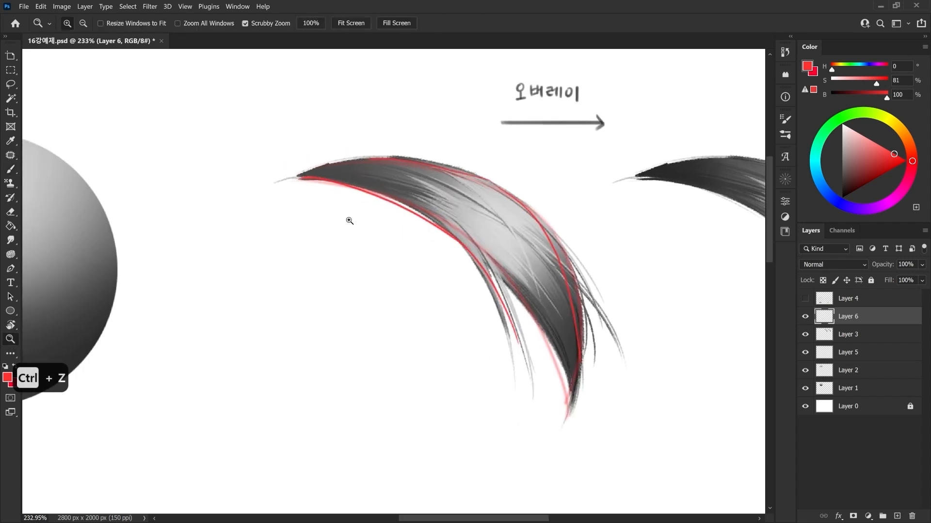
Draw a large red circle in the empty area beside the strand and sketch curved hair locks inside it.
{"action": "left_click_drag", "start_coordinate": [349, 214], "coordinate": [368, 197]}
{"action": "mouse_move", "coordinate": [251, 208]}
{"action": "left_mouse_down"}
{"action": "mouse_move", "coordinate": [397, 260]}
{"action": "mouse_move", "coordinate": [211, 212]}
{"action": "left_mouse_up"}
{"action": "left_click_drag", "start_coordinate": [253, 277], "coordinate": [273, 342]}
{"action": "mouse_move", "coordinate": [278, 271]}
{"action": "left_mouse_down"}
{"action": "mouse_move", "coordinate": [277, 345]}
{"action": "mouse_move", "coordinate": [295, 355]}
{"action": "left_mouse_up"}
{"action": "left_click_drag", "start_coordinate": [280, 275], "coordinate": [337, 322]}
{"action": "left_click_drag", "start_coordinate": [318, 271], "coordinate": [361, 331]}
{"action": "left_click_drag", "start_coordinate": [256, 234], "coordinate": [215, 309]}
{"action": "left_click_drag", "start_coordinate": [262, 256], "coordinate": [237, 349]}
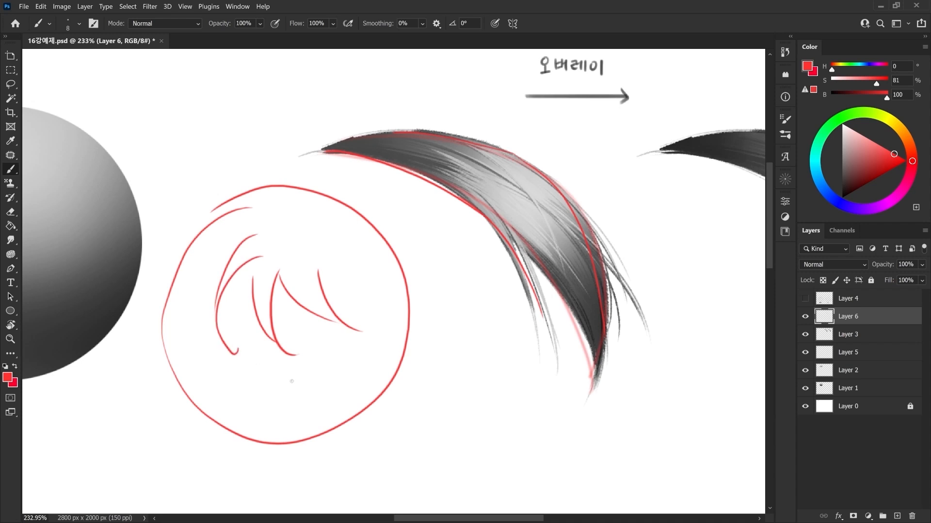
Lasso the red circle with its hair locks and cut it from the layer.
{"action": "key", "text": "l"}
{"action": "mouse_move", "coordinate": [155, 259]}
{"action": "left_mouse_down"}
{"action": "mouse_move", "coordinate": [135, 348]}
{"action": "mouse_move", "coordinate": [426, 392]}
{"action": "mouse_move", "coordinate": [214, 172]}
{"action": "mouse_move", "coordinate": [156, 259]}
{"action": "left_mouse_up"}
{"action": "key", "text": "ctrl+x"}
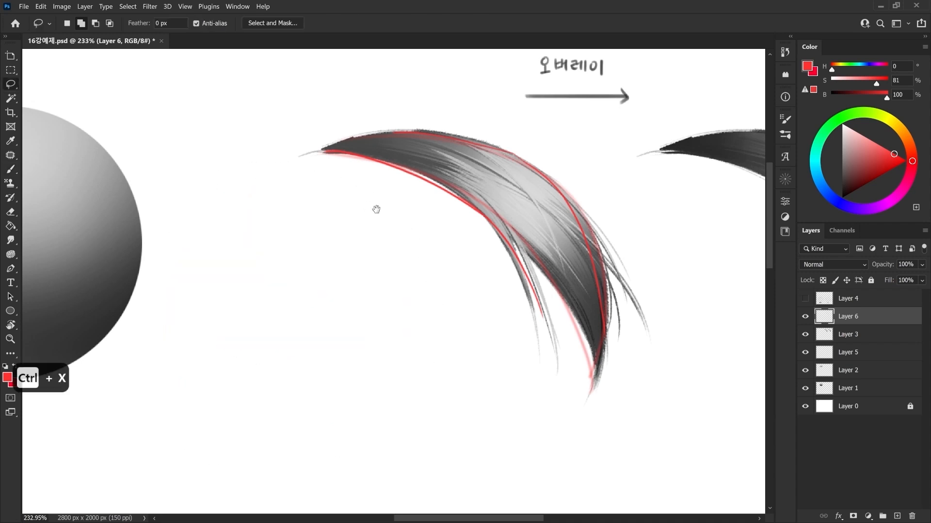
Reinforce the red guide lines along the first strand's lower edge, side wisp and upper edge.
{"action": "left_click_drag", "start_coordinate": [376, 208], "coordinate": [301, 233]}
{"action": "left_click_drag", "start_coordinate": [376, 235], "coordinate": [303, 231]}
{"action": "key", "text": "e"}
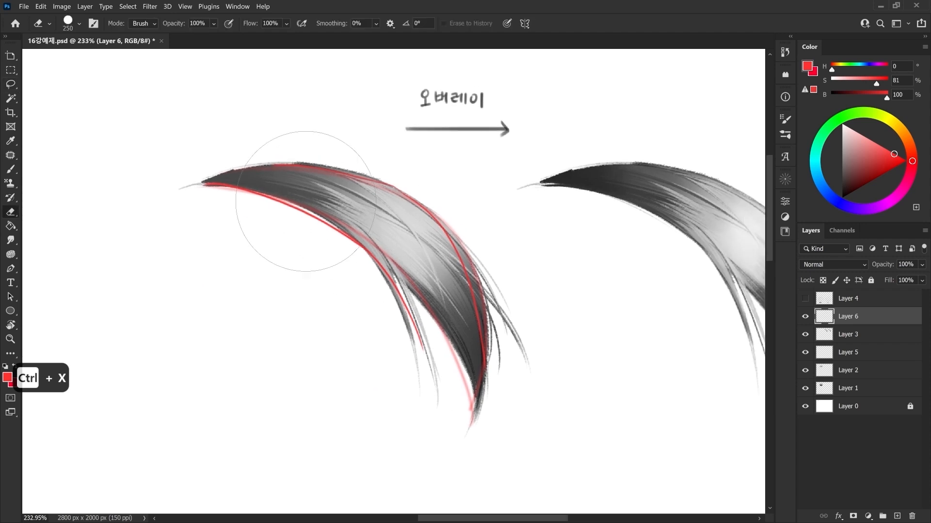
{"action": "key", "text": "b"}
{"action": "mouse_move", "coordinate": [206, 185]}
{"action": "left_mouse_down"}
{"action": "mouse_move", "coordinate": [368, 259]}
{"action": "mouse_move", "coordinate": [424, 369]}
{"action": "left_mouse_up"}
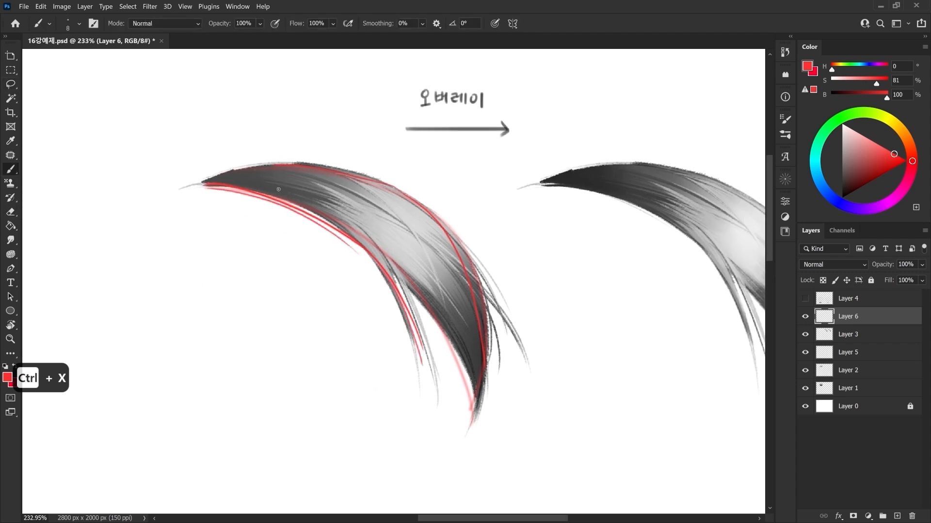
{"action": "left_click_drag", "start_coordinate": [308, 216], "coordinate": [296, 220]}
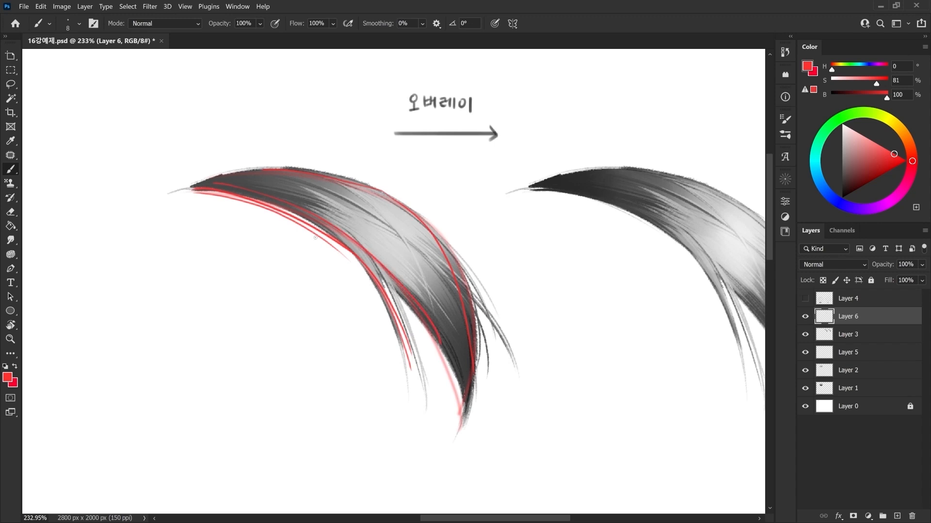
{"action": "key", "text": "z"}
{"action": "scroll", "coordinate": [356, 246], "scroll_direction": "up", "scroll_amount": 2}
{"action": "key", "text": "b"}
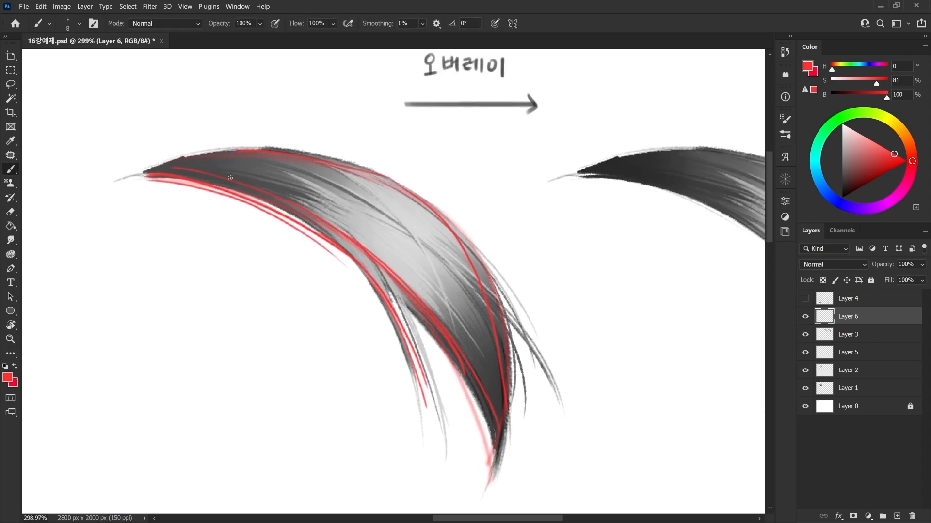
{"action": "left_click_drag", "start_coordinate": [257, 167], "coordinate": [274, 176]}
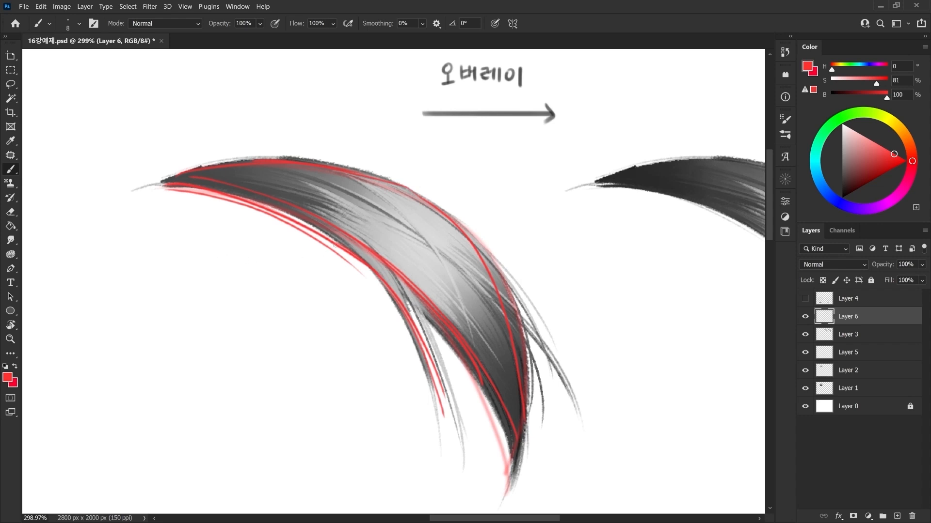
Draw long red flow lines through the interior of the strand and undo them.
{"action": "left_click_drag", "start_coordinate": [329, 202], "coordinate": [507, 383]}
{"action": "left_click_drag", "start_coordinate": [318, 194], "coordinate": [494, 300]}
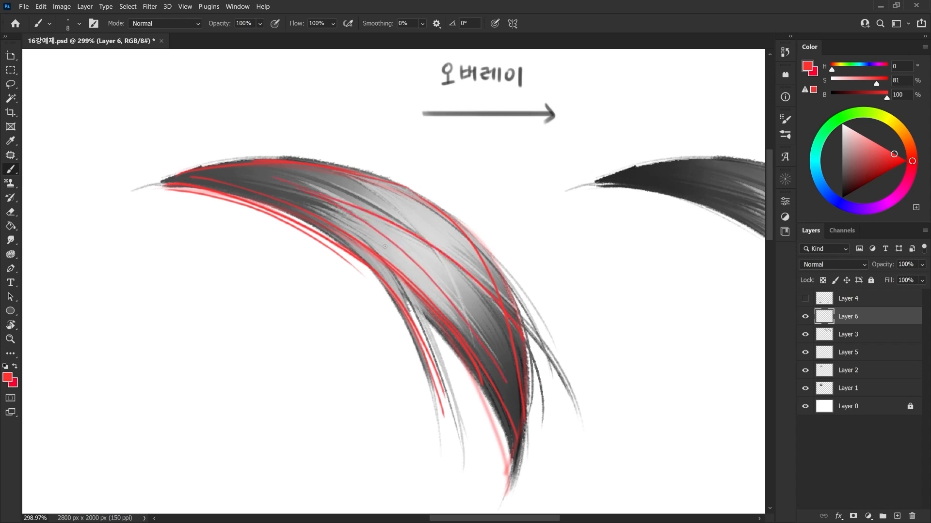
{"action": "key", "text": "ctrl+z"}
{"action": "key", "text": "ctrl+z"}
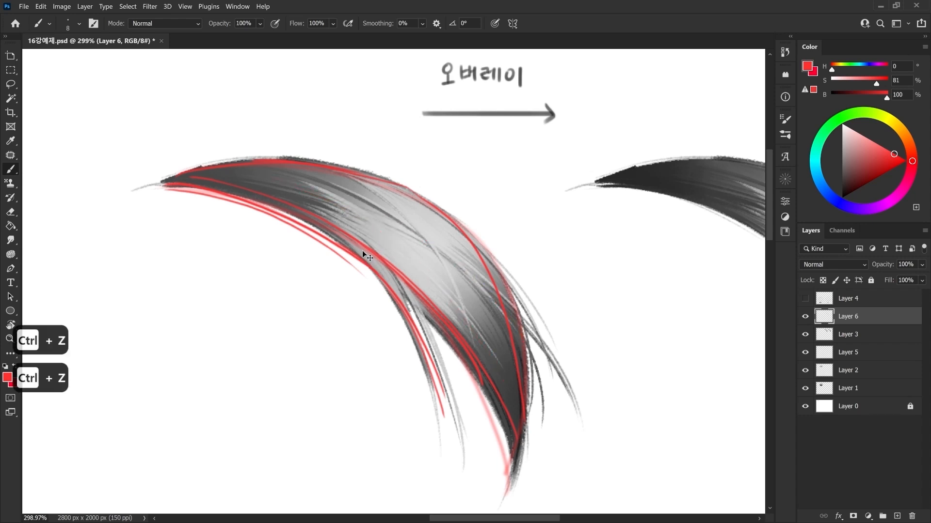
{"action": "key", "text": "ctrl+z"}
Strengthen the red guide lines at the strand's root and along its lower side wisp, undoing stray strokes.
{"action": "left_click_drag", "start_coordinate": [216, 199], "coordinate": [236, 158]}
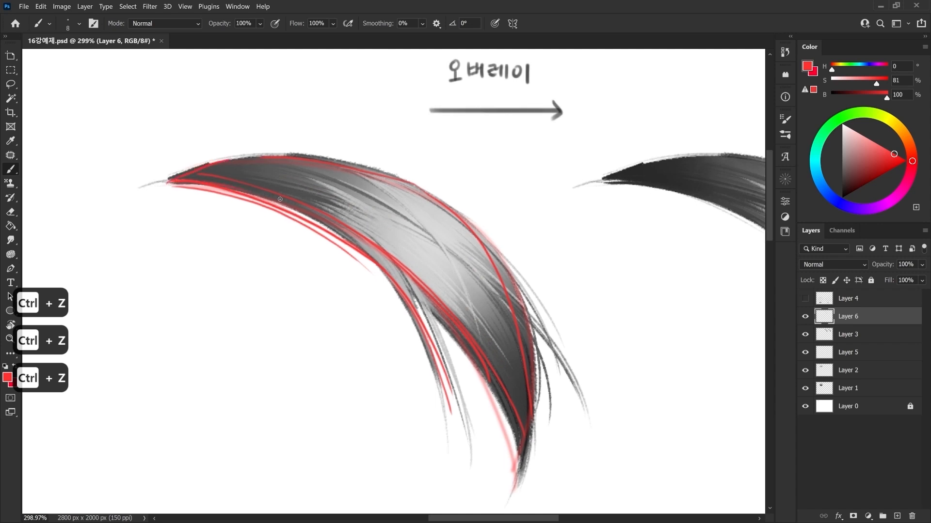
{"action": "left_click_drag", "start_coordinate": [411, 250], "coordinate": [428, 256]}
{"action": "mouse_move", "coordinate": [199, 186]}
{"action": "left_mouse_down"}
{"action": "mouse_move", "coordinate": [283, 195]}
{"action": "mouse_move", "coordinate": [494, 393]}
{"action": "left_mouse_up"}
{"action": "key", "text": "ctrl+z"}
{"action": "left_click_drag", "start_coordinate": [417, 271], "coordinate": [468, 418]}
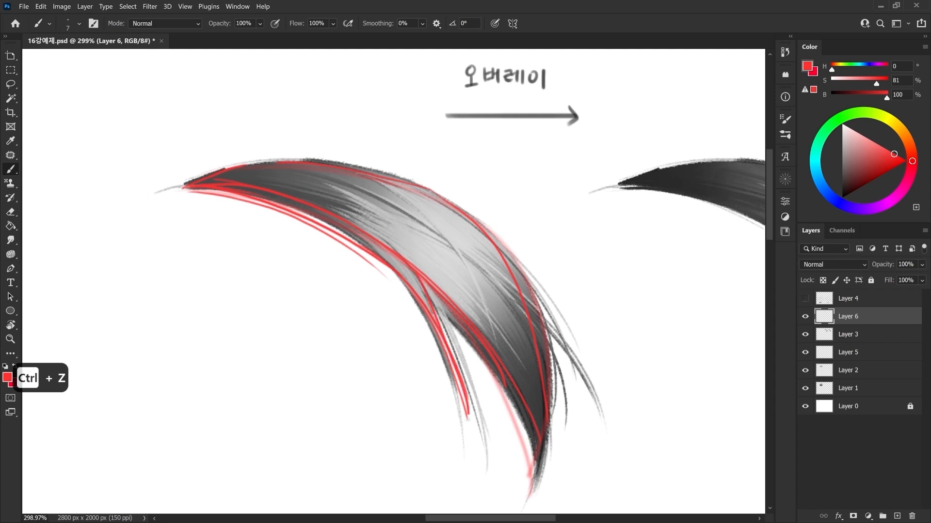
{"action": "mouse_move", "coordinate": [363, 235]}
{"action": "left_mouse_down"}
{"action": "mouse_move", "coordinate": [359, 245]}
{"action": "mouse_move", "coordinate": [343, 240]}
{"action": "mouse_move", "coordinate": [359, 247]}
{"action": "left_mouse_up"}
{"action": "key", "text": "ctrl+z"}
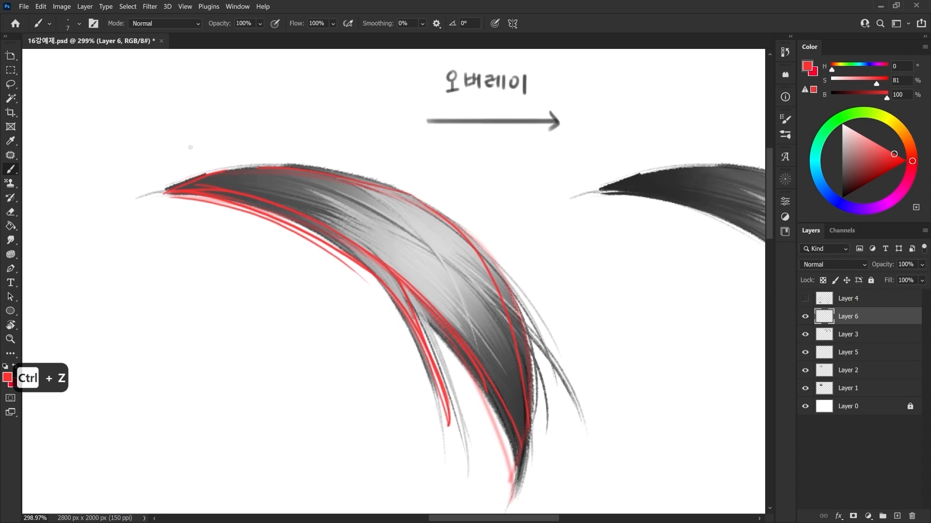
{"action": "left_click_drag", "start_coordinate": [357, 226], "coordinate": [318, 232]}
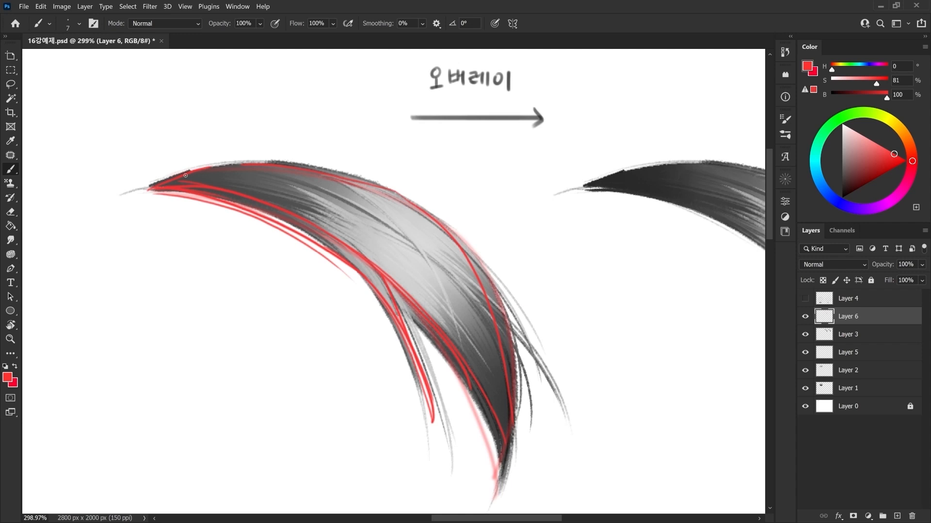
Lasso the red check mark above the strand's root and cut it from the layer.
{"action": "key", "text": "ctrl+space"}
{"action": "mouse_move", "coordinate": [301, 222]}
{"action": "left_mouse_down"}
{"action": "mouse_move", "coordinate": [234, 179]}
{"action": "mouse_move", "coordinate": [239, 159]}
{"action": "left_mouse_up"}
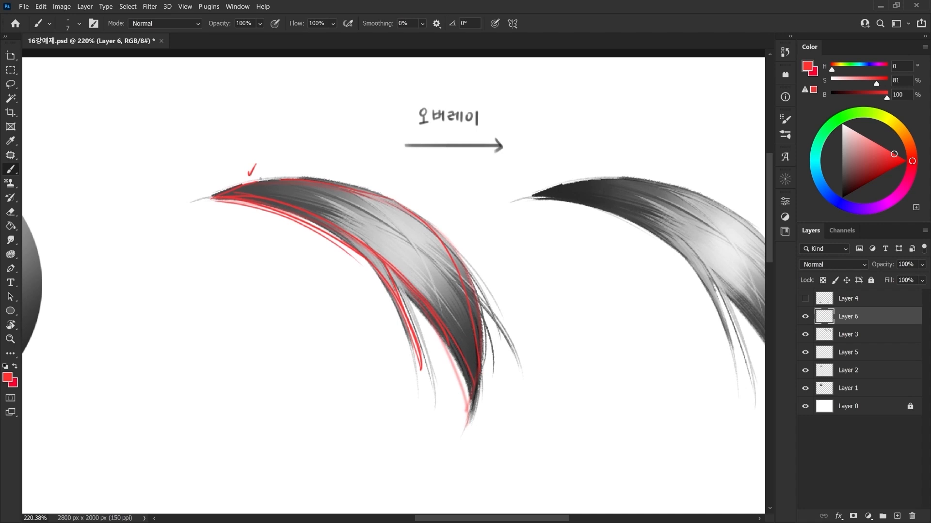
{"action": "key", "text": "l"}
{"action": "left_click_drag", "start_coordinate": [244, 146], "coordinate": [244, 146]}
{"action": "key", "text": "ctrl+x"}
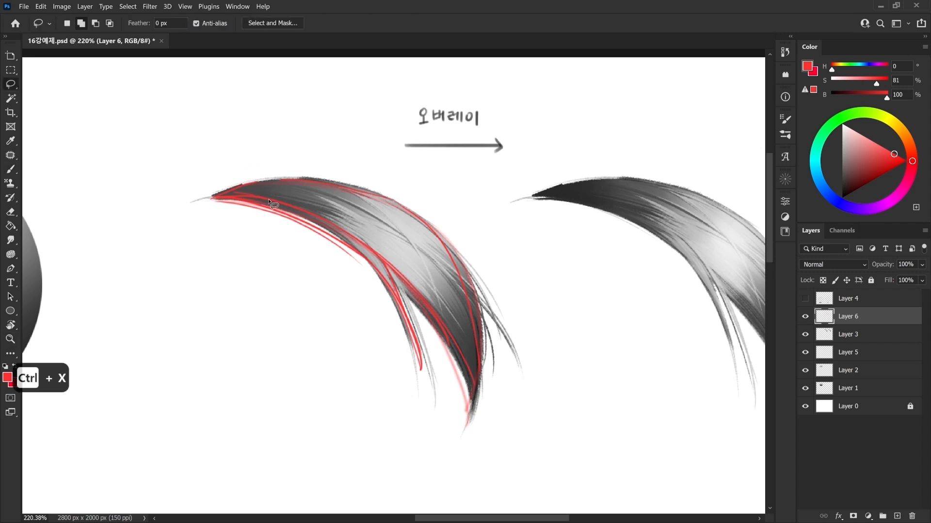
Draw a red flow line through the first strand's interior from its upper edge toward its lower edge, undoing and redrawing it.
{"action": "key", "text": "b"}
{"action": "key", "text": "ctrl+z"}
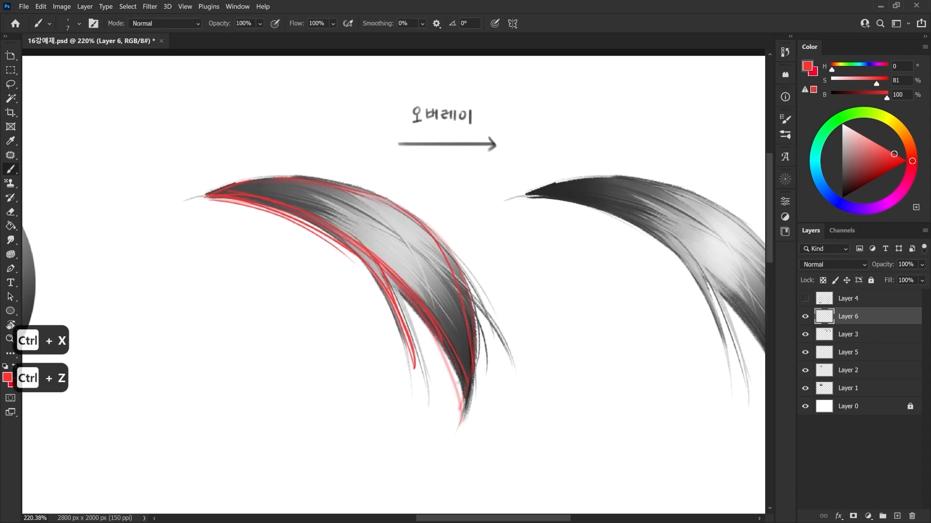
{"action": "key", "text": "z"}
{"action": "left_click", "coordinate": [353, 239]}
{"action": "key", "text": "b"}
{"action": "left_click_drag", "start_coordinate": [344, 194], "coordinate": [437, 310]}
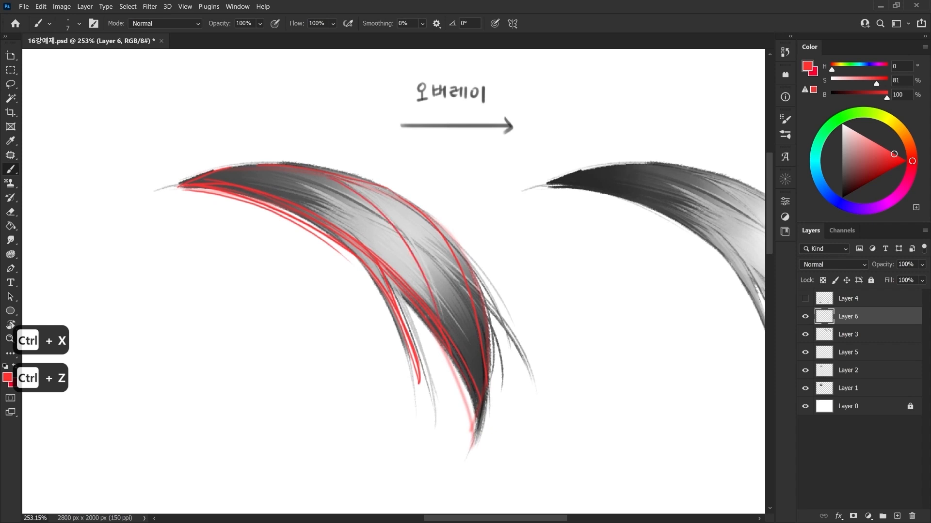
{"action": "key", "text": "ctrl+z"}
{"action": "key", "text": "ctrl+z"}
{"action": "mouse_move", "coordinate": [346, 194]}
{"action": "left_mouse_down"}
{"action": "mouse_move", "coordinate": [434, 303]}
{"action": "mouse_move", "coordinate": [435, 281]}
{"action": "left_mouse_up"}
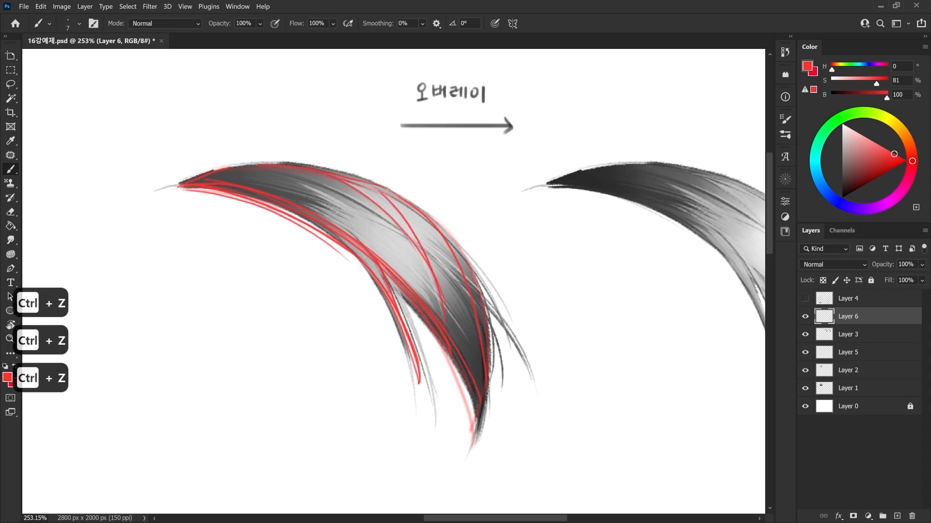
Add red flow lines at the first strand's root and along the curve through its middle, undoing a stray stroke.
{"action": "scroll", "coordinate": [401, 263], "scroll_direction": "up", "scroll_amount": 1}
{"action": "left_click_drag", "start_coordinate": [258, 158], "coordinate": [175, 178]}
{"action": "mouse_move", "coordinate": [174, 179]}
{"action": "left_mouse_down"}
{"action": "mouse_move", "coordinate": [258, 186]}
{"action": "mouse_move", "coordinate": [384, 256]}
{"action": "left_mouse_up"}
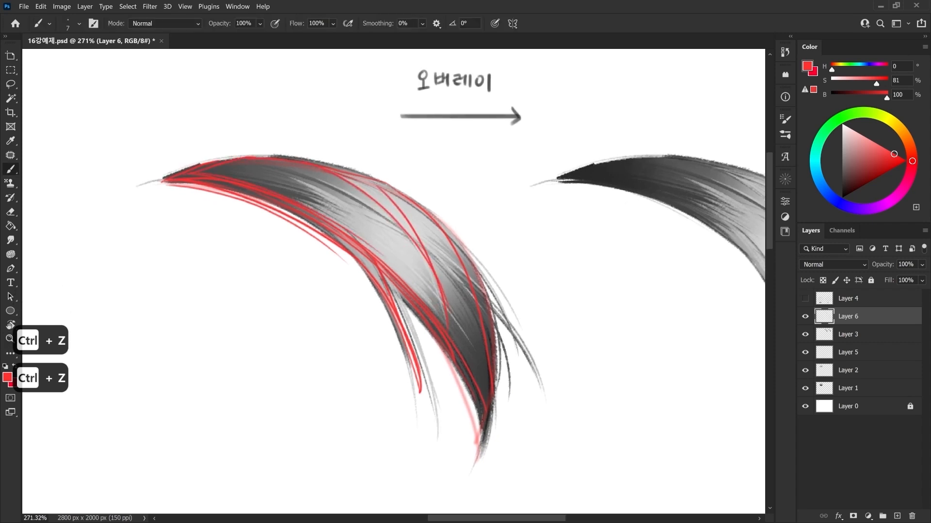
{"action": "key", "text": "ctrl+z"}
{"action": "left_click_drag", "start_coordinate": [365, 201], "coordinate": [369, 201]}
{"action": "left_click_drag", "start_coordinate": [336, 174], "coordinate": [449, 324]}
{"action": "left_click_drag", "start_coordinate": [405, 208], "coordinate": [461, 356]}
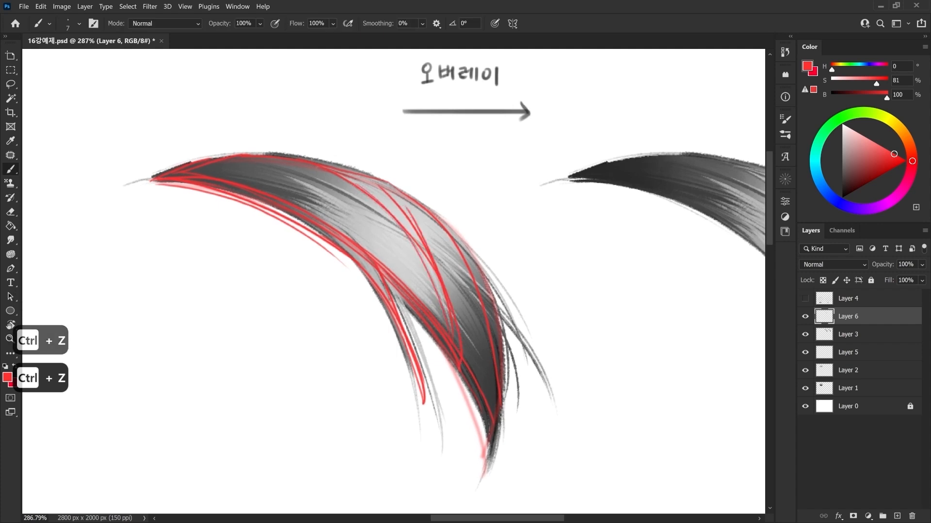
Trace long red flow lines across the first strand's upper interior and out along the loose wisps beside its tip, ending in arrowheads.
{"action": "left_click_drag", "start_coordinate": [242, 164], "coordinate": [363, 209]}
{"action": "mouse_move", "coordinate": [316, 180]}
{"action": "left_mouse_down"}
{"action": "mouse_move", "coordinate": [434, 253]}
{"action": "mouse_move", "coordinate": [491, 318]}
{"action": "left_mouse_up"}
{"action": "left_click_drag", "start_coordinate": [458, 277], "coordinate": [519, 352]}
{"action": "left_click_drag", "start_coordinate": [480, 297], "coordinate": [554, 403]}
{"action": "left_click_drag", "start_coordinate": [418, 191], "coordinate": [538, 330]}
{"action": "left_click_drag", "start_coordinate": [509, 269], "coordinate": [529, 313]}
{"action": "mouse_move", "coordinate": [498, 277]}
{"action": "left_mouse_down"}
{"action": "mouse_move", "coordinate": [527, 311]}
{"action": "mouse_move", "coordinate": [480, 291]}
{"action": "mouse_move", "coordinate": [495, 389]}
{"action": "left_mouse_up"}
{"action": "mouse_move", "coordinate": [483, 341]}
{"action": "left_mouse_down"}
{"action": "mouse_move", "coordinate": [488, 351]}
{"action": "mouse_move", "coordinate": [498, 340]}
{"action": "mouse_move", "coordinate": [485, 364]}
{"action": "left_mouse_up"}
{"action": "left_click_drag", "start_coordinate": [302, 230], "coordinate": [279, 247]}
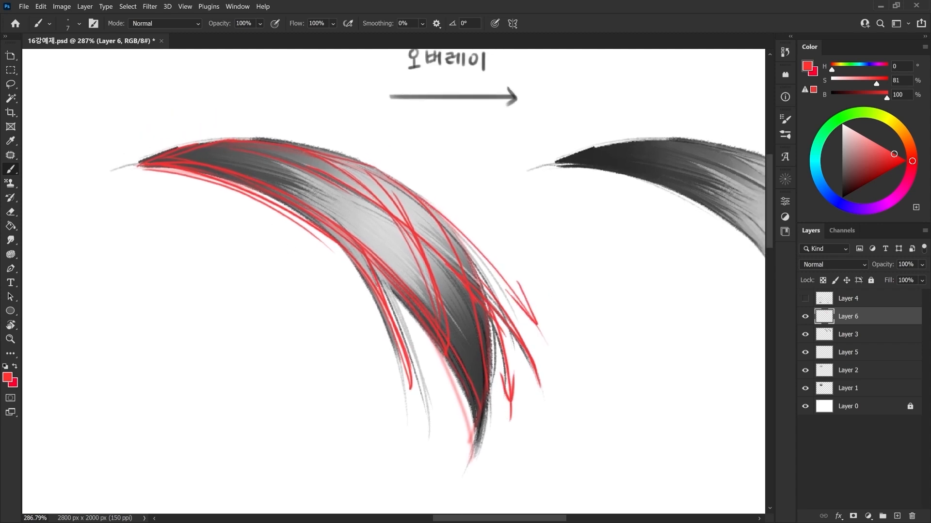
Lasso all the red guide lines over the first strand and cut them from the layer.
{"action": "key", "text": "z"}
{"action": "mouse_move", "coordinate": [351, 256]}
{"action": "left_mouse_down"}
{"action": "mouse_move", "coordinate": [324, 266]}
{"action": "mouse_move", "coordinate": [345, 270]}
{"action": "left_mouse_up"}
{"action": "key", "text": "l"}
{"action": "mouse_move", "coordinate": [194, 187]}
{"action": "left_mouse_down"}
{"action": "mouse_move", "coordinate": [561, 401]}
{"action": "mouse_move", "coordinate": [170, 210]}
{"action": "left_mouse_up"}
{"action": "key", "text": "ctrl+x"}
{"action": "mouse_move", "coordinate": [324, 192]}
{"action": "left_mouse_down"}
{"action": "mouse_move", "coordinate": [348, 216]}
{"action": "mouse_move", "coordinate": [323, 228]}
{"action": "left_mouse_up"}
{"action": "key", "text": "b"}
Mark the handwritten overlay label above the arrow with a red check mark and a red circle around it.
{"action": "left_click_drag", "start_coordinate": [377, 129], "coordinate": [388, 113]}
{"action": "mouse_move", "coordinate": [401, 157]}
{"action": "left_mouse_down"}
{"action": "mouse_move", "coordinate": [372, 159]}
{"action": "mouse_move", "coordinate": [383, 163]}
{"action": "left_mouse_up"}
{"action": "left_click_drag", "start_coordinate": [456, 183], "coordinate": [396, 178]}
{"action": "left_click_drag", "start_coordinate": [427, 232], "coordinate": [390, 244]}
Circle the first strand in red, try strokes with a light gray sampled from it, and undo the marks.
{"action": "left_click_drag", "start_coordinate": [206, 274], "coordinate": [299, 255]}
{"action": "mouse_move", "coordinate": [296, 370]}
{"action": "left_mouse_down"}
{"action": "mouse_move", "coordinate": [439, 358]}
{"action": "mouse_move", "coordinate": [280, 333]}
{"action": "left_mouse_up"}
{"action": "left_click", "coordinate": [350, 236], "text": "alt"}
{"action": "mouse_move", "coordinate": [263, 194]}
{"action": "left_mouse_down"}
{"action": "mouse_move", "coordinate": [332, 223]}
{"action": "mouse_move", "coordinate": [322, 221]}
{"action": "left_mouse_up"}
{"action": "mouse_move", "coordinate": [391, 271]}
{"action": "left_mouse_down"}
{"action": "mouse_move", "coordinate": [416, 311]}
{"action": "mouse_move", "coordinate": [439, 316]}
{"action": "left_mouse_up"}
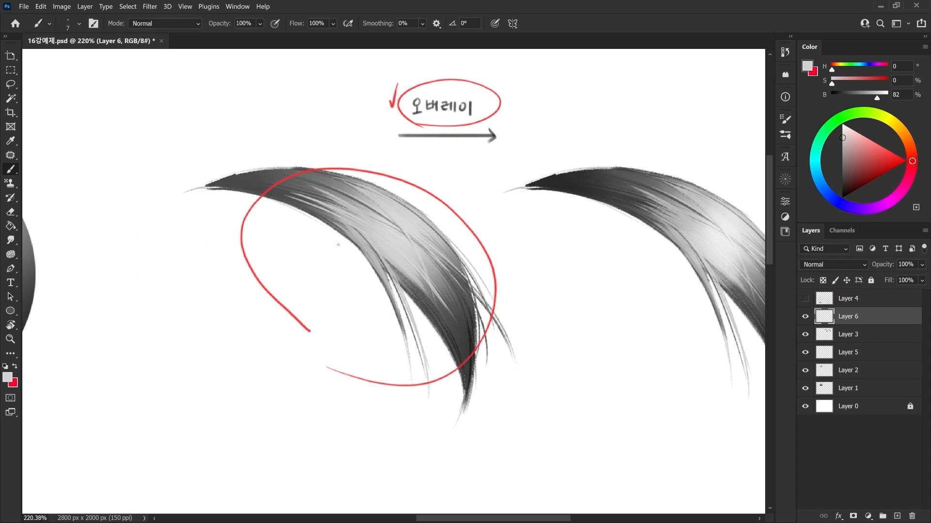
{"action": "key", "text": "ctrl+z"}
{"action": "key", "text": "ctrl+z"}
{"action": "key", "text": "ctrl+z"}
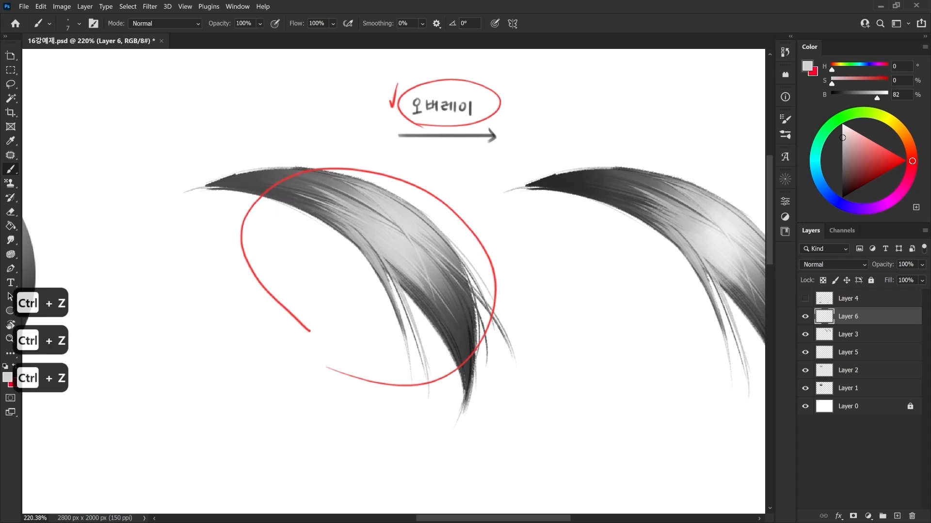
Pick red and mark the highlight with a small circle, joined by lines to triangles on the dark root and tip.
{"action": "left_click_drag", "start_coordinate": [303, 207], "coordinate": [327, 216]}
{"action": "key", "text": "i"}
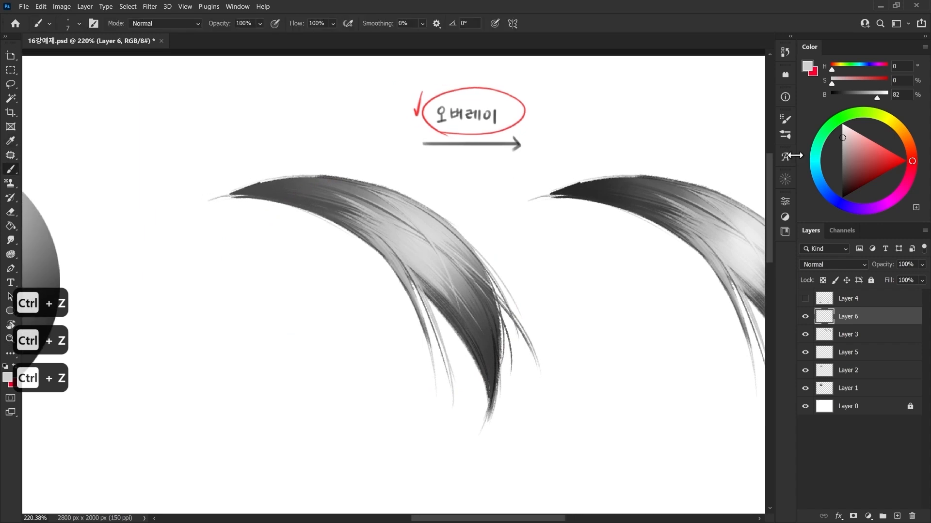
{"action": "left_click", "coordinate": [893, 153]}
{"action": "mouse_move", "coordinate": [307, 182]}
{"action": "left_mouse_down"}
{"action": "mouse_move", "coordinate": [322, 184]}
{"action": "mouse_move", "coordinate": [308, 185]}
{"action": "left_mouse_up"}
{"action": "mouse_move", "coordinate": [434, 238]}
{"action": "left_mouse_down"}
{"action": "mouse_move", "coordinate": [402, 221]}
{"action": "mouse_move", "coordinate": [417, 243]}
{"action": "mouse_move", "coordinate": [412, 226]}
{"action": "left_mouse_up"}
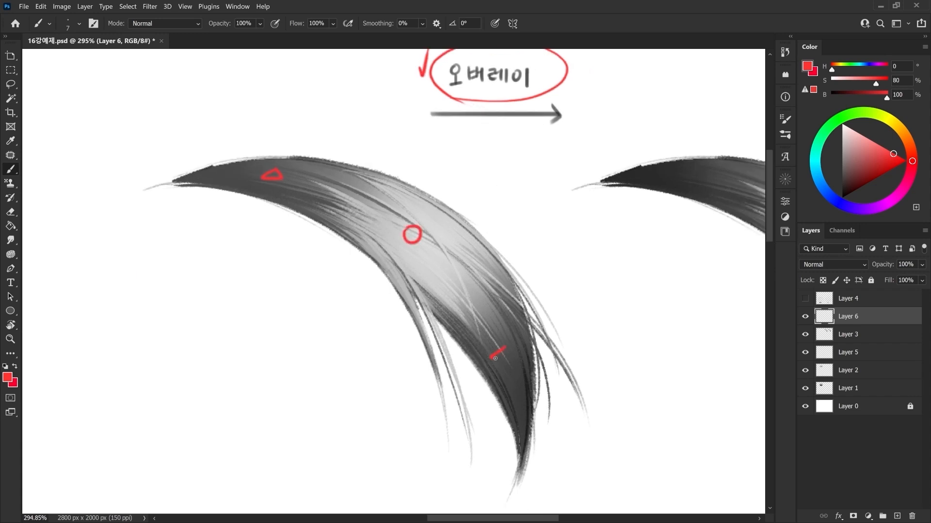
{"action": "left_click_drag", "start_coordinate": [471, 335], "coordinate": [470, 322]}
{"action": "left_click_drag", "start_coordinate": [416, 236], "coordinate": [493, 317]}
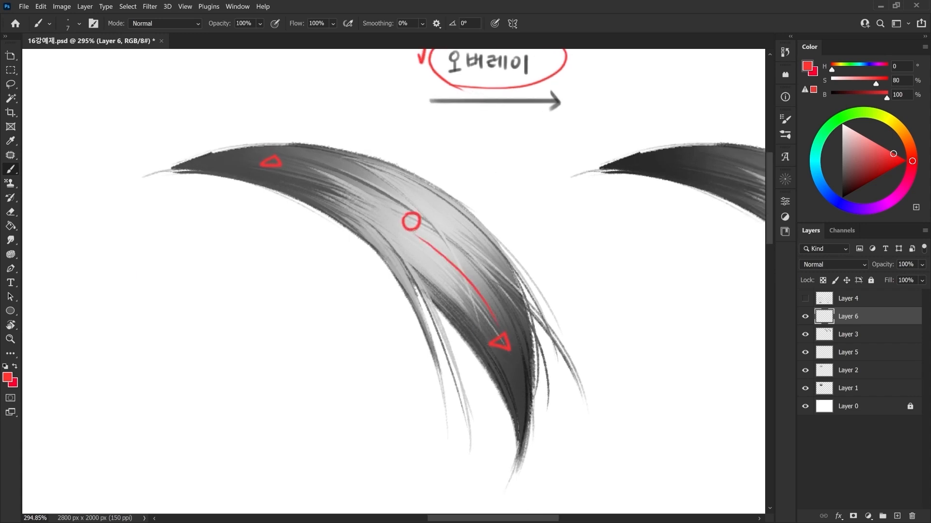
{"action": "mouse_move", "coordinate": [271, 162]}
{"action": "left_mouse_down"}
{"action": "mouse_move", "coordinate": [393, 215]}
{"action": "mouse_move", "coordinate": [387, 225]}
{"action": "left_mouse_up"}
Draw a red ellipse around the first strand's highlight, an arc along its upper side, and a check mark above it.
{"action": "left_click_drag", "start_coordinate": [377, 258], "coordinate": [374, 256]}
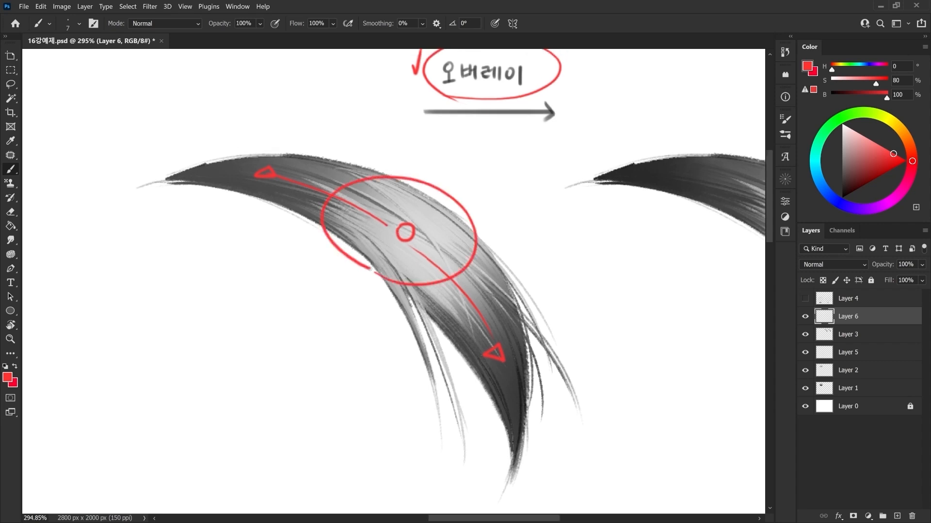
{"action": "left_click_drag", "start_coordinate": [404, 228], "coordinate": [385, 235]}
{"action": "mouse_move", "coordinate": [259, 146]}
{"action": "left_mouse_down"}
{"action": "mouse_move", "coordinate": [490, 231]}
{"action": "mouse_move", "coordinate": [528, 304]}
{"action": "left_mouse_up"}
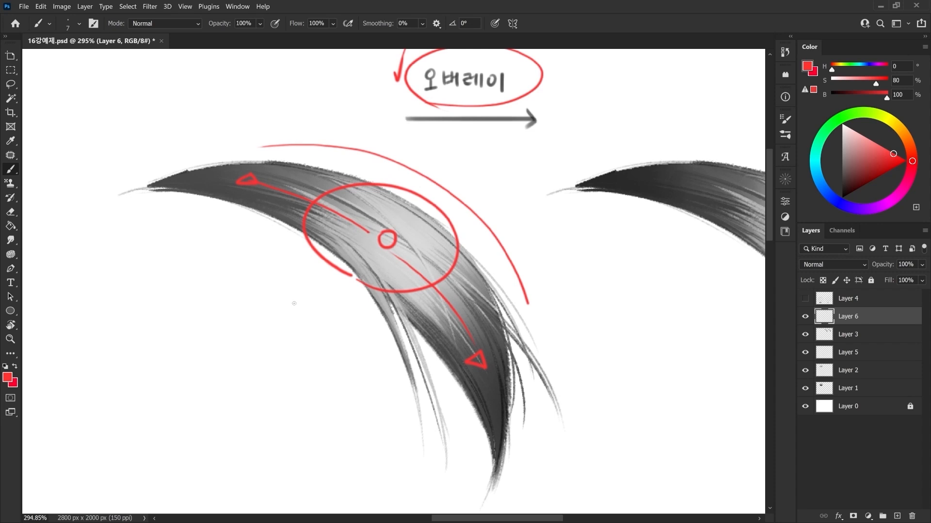
{"action": "mouse_move", "coordinate": [297, 118]}
{"action": "left_mouse_down"}
{"action": "mouse_move", "coordinate": [299, 125]}
{"action": "mouse_move", "coordinate": [318, 102]}
{"action": "left_mouse_up"}
Trace the first strand's lower edge and side wisp in red, undoing a stray mark near the root.
{"action": "left_click_drag", "start_coordinate": [148, 188], "coordinate": [376, 287]}
{"action": "left_click_drag", "start_coordinate": [333, 233], "coordinate": [410, 388]}
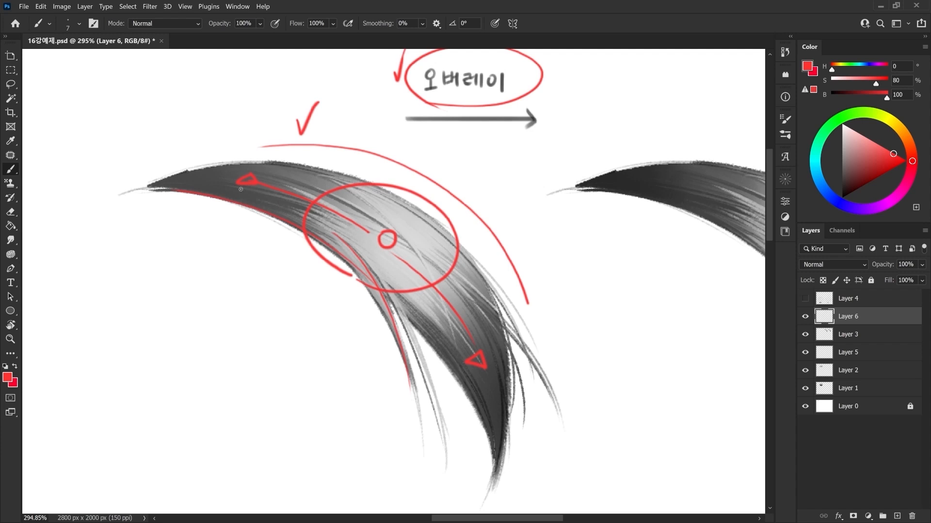
{"action": "left_click_drag", "start_coordinate": [269, 184], "coordinate": [244, 195]}
{"action": "key", "text": "ctrl+z"}
Draw a large red ellipse around the whole first strand and add a small check mark on the overlay label's circle.
{"action": "key", "text": "z"}
{"action": "mouse_move", "coordinate": [259, 347]}
{"action": "left_mouse_down"}
{"action": "mouse_move", "coordinate": [239, 301]}
{"action": "mouse_move", "coordinate": [160, 270]}
{"action": "mouse_move", "coordinate": [152, 286]}
{"action": "mouse_move", "coordinate": [253, 257]}
{"action": "left_mouse_up"}
{"action": "key", "text": "b"}
{"action": "left_click_drag", "start_coordinate": [156, 288], "coordinate": [159, 285]}
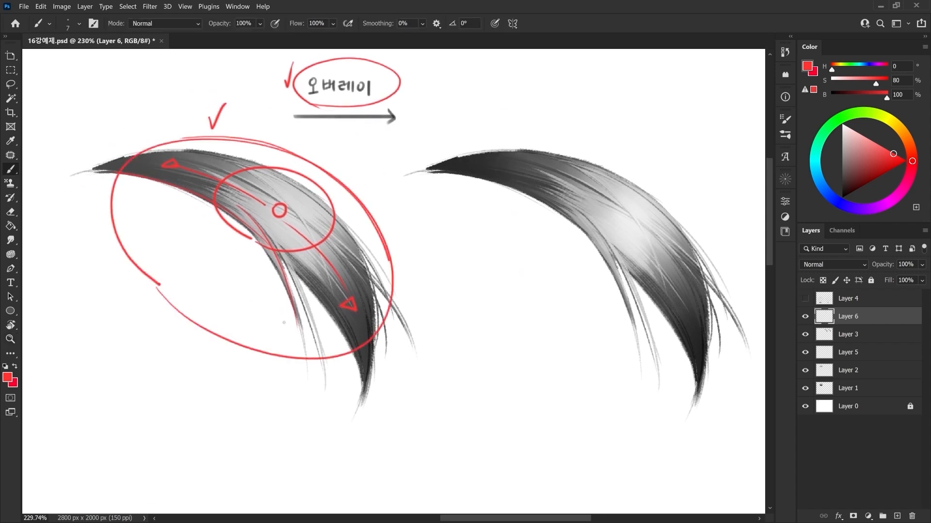
{"action": "left_click_drag", "start_coordinate": [441, 213], "coordinate": [443, 235]}
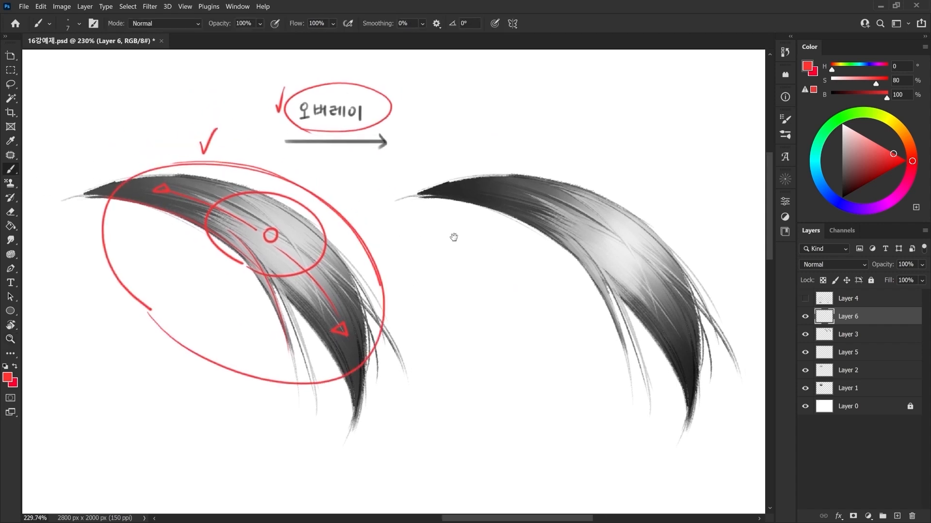
{"action": "left_click_drag", "start_coordinate": [356, 129], "coordinate": [338, 136]}
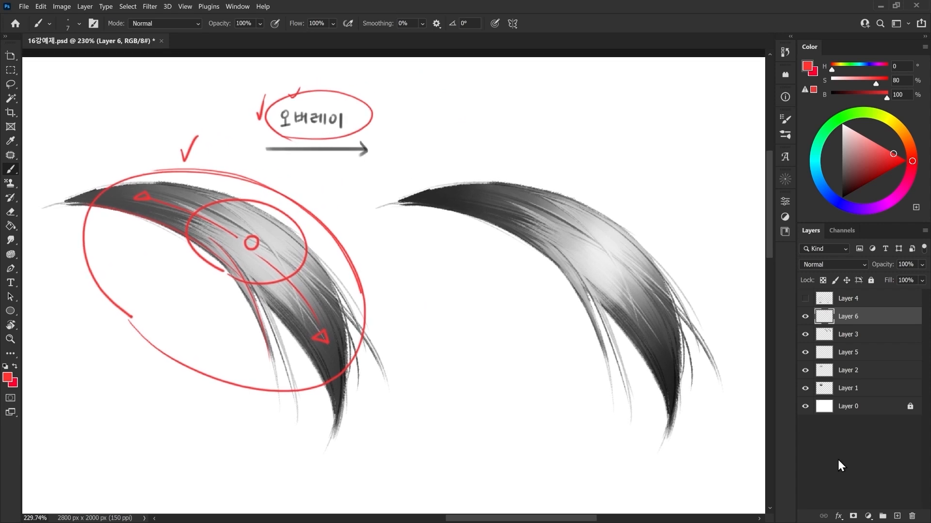
Lasso the first hair strand on Layer 3 and copy it onto a new layer.
{"action": "left_click", "coordinate": [848, 335]}
{"action": "left_click_drag", "start_coordinate": [326, 294], "coordinate": [412, 269]}
{"action": "key", "text": "z"}
{"action": "left_click_drag", "start_coordinate": [266, 258], "coordinate": [305, 237]}
{"action": "key", "text": "l"}
{"action": "left_click_drag", "start_coordinate": [611, 232], "coordinate": [522, 224]}
{"action": "mouse_move", "coordinate": [104, 230]}
{"action": "left_mouse_down"}
{"action": "mouse_move", "coordinate": [314, 459]}
{"action": "mouse_move", "coordinate": [63, 96]}
{"action": "mouse_move", "coordinate": [103, 221]}
{"action": "left_mouse_up"}
{"action": "mouse_move", "coordinate": [197, 264]}
{"action": "left_mouse_down"}
{"action": "mouse_move", "coordinate": [204, 212]}
{"action": "mouse_move", "coordinate": [220, 208]}
{"action": "left_mouse_up"}
{"action": "key", "text": "ctrl+f"}
{"action": "key", "text": "z"}
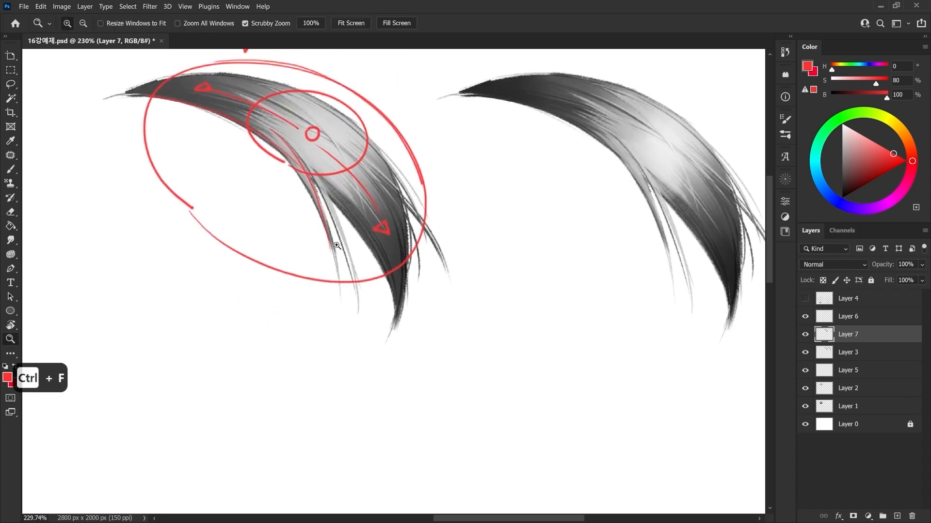
Move the copied hair strand to the empty area directly below the original with Free Transform.
{"action": "left_click_drag", "start_coordinate": [336, 245], "coordinate": [315, 244]}
{"action": "key", "text": "ctrl+t"}
{"action": "left_click_drag", "start_coordinate": [349, 192], "coordinate": [446, 350]}
{"action": "key", "text": "Return"}
Add a new layer clipped to the strand copy and set its blend mode to Overlay.
{"action": "left_click", "coordinate": [897, 515]}
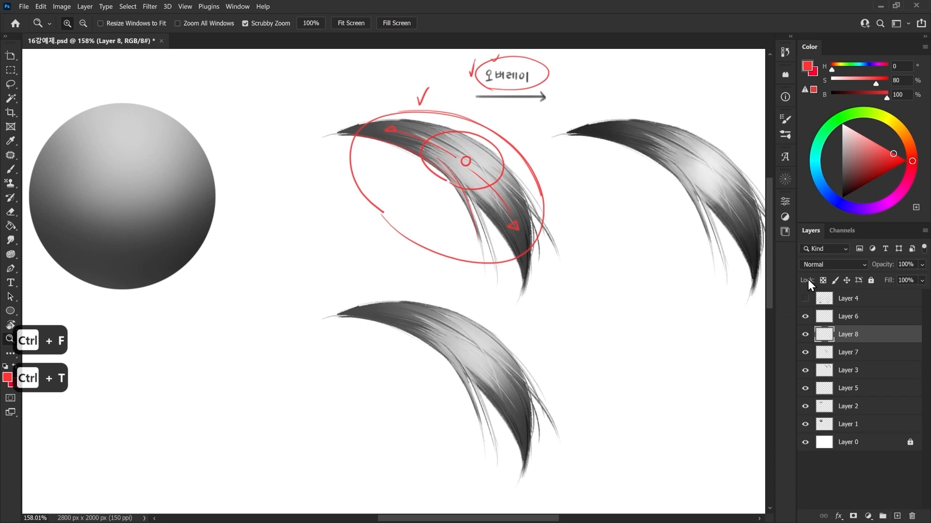
{"action": "key", "text": "ctrl+alt+g"}
{"action": "left_click", "coordinate": [808, 264]}
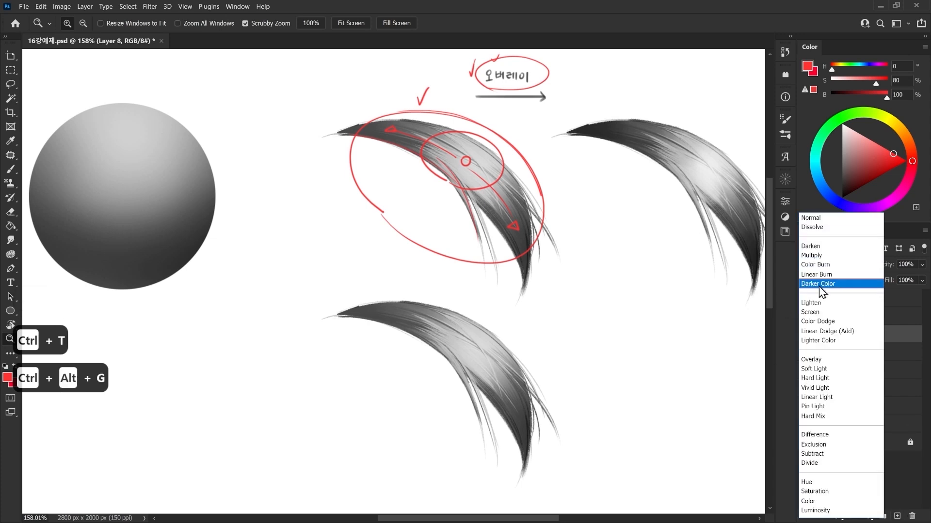
{"action": "left_click", "coordinate": [814, 360]}
{"action": "mouse_move", "coordinate": [388, 309]}
{"action": "left_mouse_down"}
{"action": "mouse_move", "coordinate": [411, 318]}
{"action": "mouse_move", "coordinate": [399, 315]}
{"action": "left_mouse_up"}
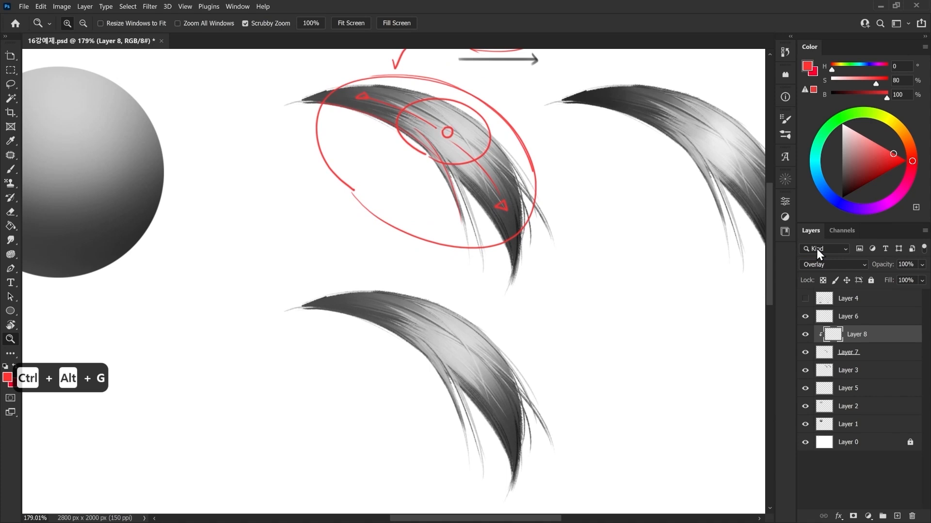
Choose a soft elliptical brush preset and pick a neutral gray with brightness 57.
{"action": "left_click", "coordinate": [418, 298]}
{"action": "key", "text": "b"}
{"action": "right_click", "coordinate": [412, 264]}
{"action": "left_click", "coordinate": [494, 361]}
{"action": "left_click", "coordinate": [316, 272]}
{"action": "left_click_drag", "start_coordinate": [843, 162], "coordinate": [834, 156]}
{"action": "left_click_drag", "start_coordinate": [416, 311], "coordinate": [397, 300]}
Enlarge the brush, pick a dark gray with brightness 13, and darken the strand copy's root.
{"action": "key", "text": "bracketright"}
{"action": "key", "text": "bracketright"}
{"action": "key", "text": "bracketright"}
{"action": "key", "text": "bracketright"}
{"action": "key", "text": "bracketright"}
{"action": "key", "text": "bracketright"}
{"action": "key", "text": "bracketright"}
{"action": "key", "text": "bracketright"}
{"action": "key", "text": "bracketright"}
{"action": "key", "text": "bracketright"}
{"action": "key", "text": "bracketright"}
{"action": "key", "text": "bracketright"}
{"action": "key", "text": "bracketright"}
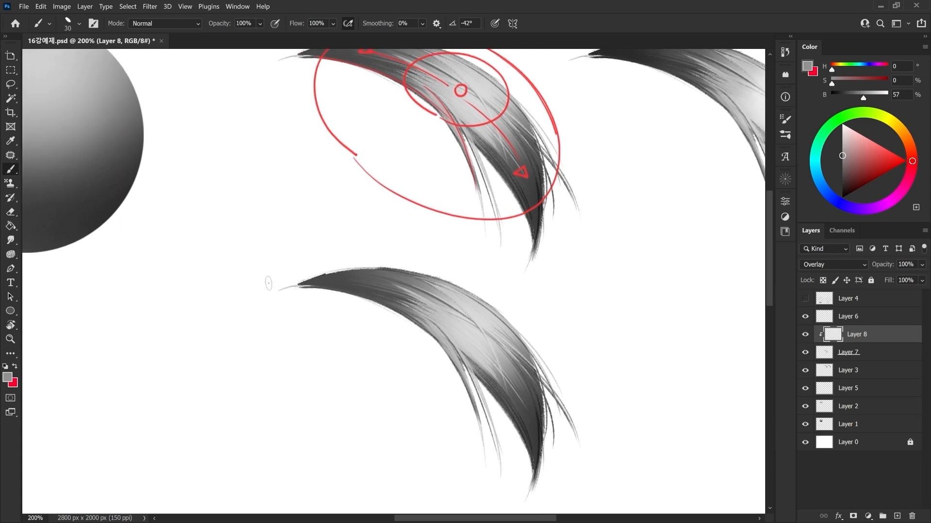
{"action": "left_click", "coordinate": [842, 188]}
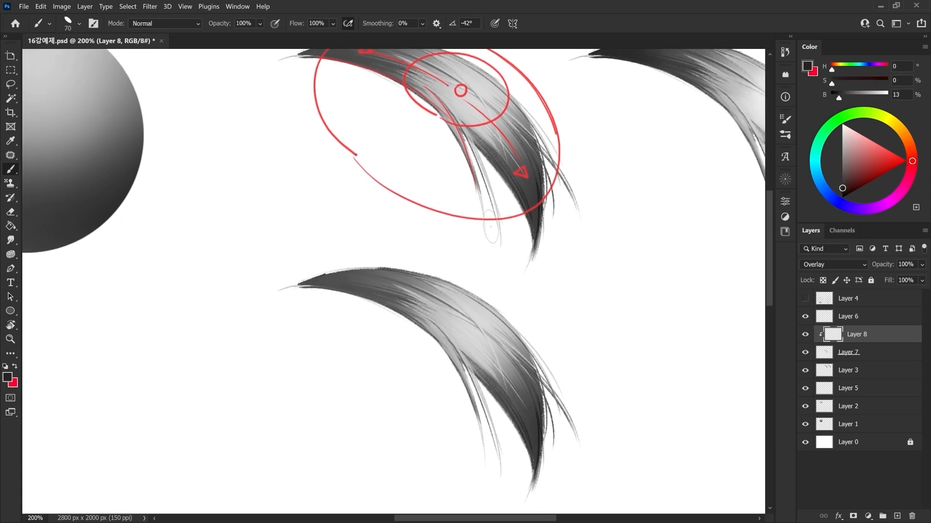
{"action": "key", "text": "bracketright"}
{"action": "key", "text": "bracketright"}
{"action": "key", "text": "bracketright"}
{"action": "key", "text": "bracketright"}
{"action": "key", "text": "bracketright"}
{"action": "left_click_drag", "start_coordinate": [301, 282], "coordinate": [436, 315]}
{"action": "left_click_drag", "start_coordinate": [341, 278], "coordinate": [406, 283]}
Enlarge the brush further and darken the strand copy's lower tip with the same dark gray.
{"action": "key", "text": "bracketright"}
{"action": "key", "text": "bracketright"}
{"action": "key", "text": "bracketright"}
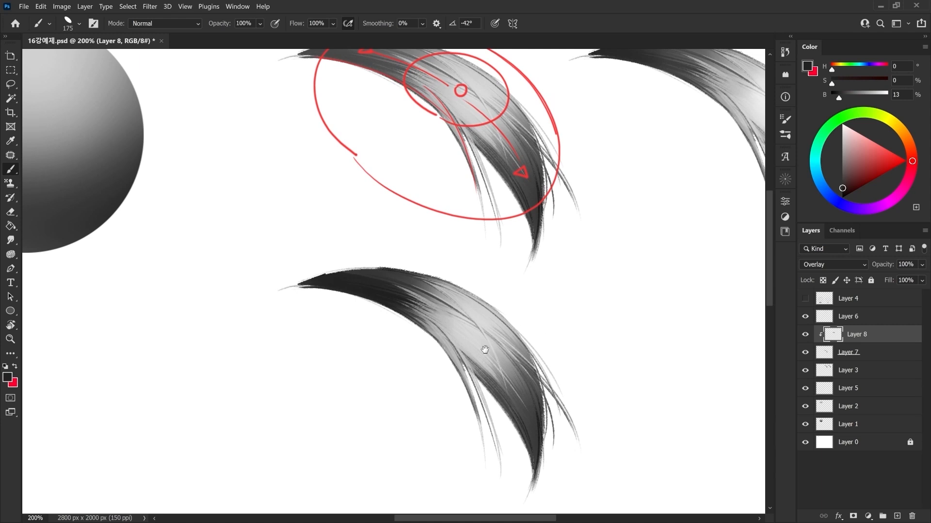
{"action": "left_click_drag", "start_coordinate": [437, 315], "coordinate": [426, 297]}
{"action": "mouse_move", "coordinate": [526, 436]}
{"action": "left_mouse_down"}
{"action": "mouse_move", "coordinate": [509, 349]}
{"action": "mouse_move", "coordinate": [469, 380]}
{"action": "left_mouse_up"}
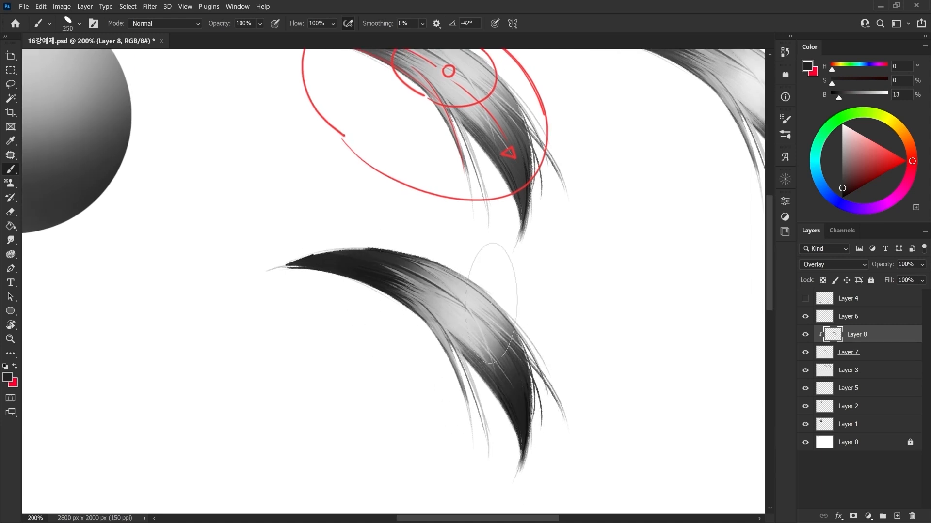
Pick a light gray and brighten the strand copy's middle, undoing the first pass and repainting it.
{"action": "left_click", "coordinate": [851, 145]}
{"action": "left_click_drag", "start_coordinate": [851, 146], "coordinate": [842, 145]}
{"action": "key", "text": "bracketright"}
{"action": "left_click_drag", "start_coordinate": [500, 339], "coordinate": [369, 263]}
{"action": "key", "text": "ctrl+z"}
{"action": "mouse_move", "coordinate": [474, 333]}
{"action": "left_mouse_down"}
{"action": "mouse_move", "coordinate": [370, 286]}
{"action": "mouse_move", "coordinate": [357, 291]}
{"action": "left_mouse_up"}
Try black and a light gray with brightness 78 on the strand copy, undoing the light stroke toward the root.
{"action": "left_click", "coordinate": [842, 198]}
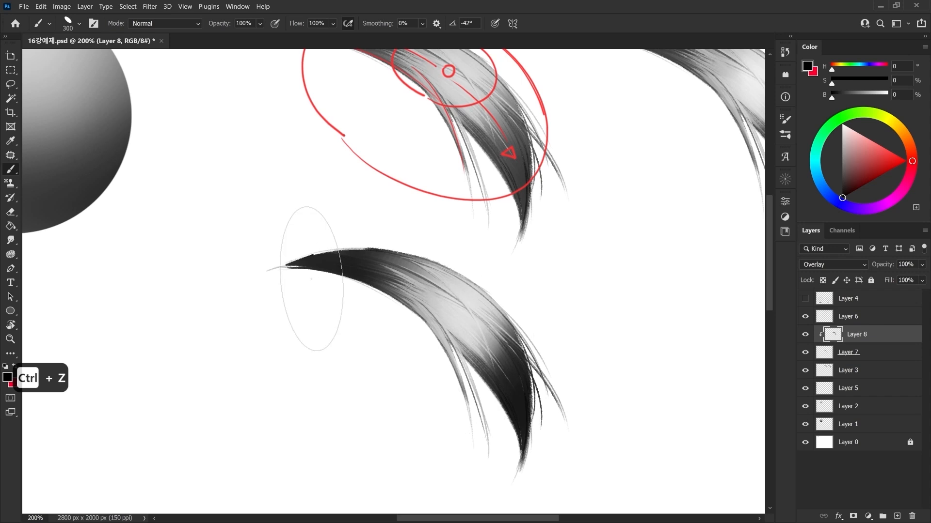
{"action": "left_click", "coordinate": [842, 140]}
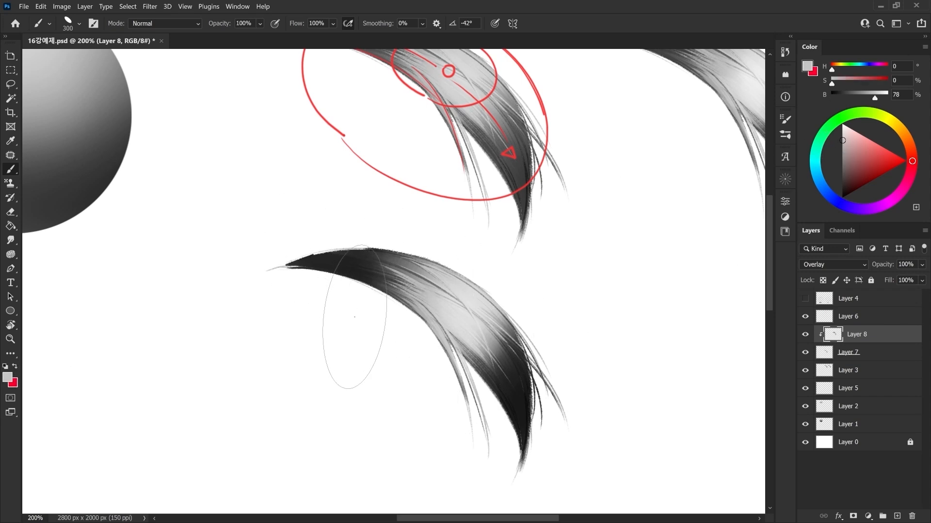
{"action": "left_click_drag", "start_coordinate": [446, 310], "coordinate": [380, 291]}
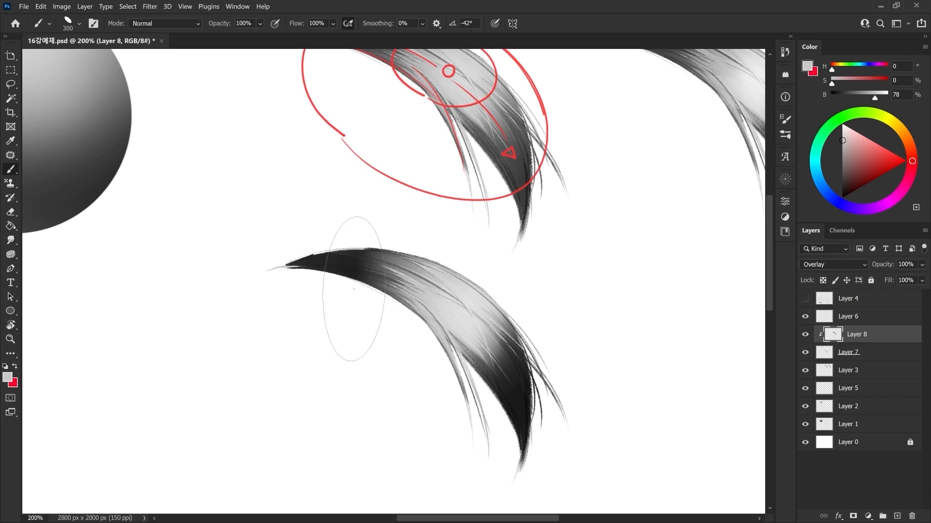
{"action": "key", "text": "ctrl+z"}
Shrink the brush to 150 and undo the latest shading strokes on the strand copy.
{"action": "key", "text": "bracketleft"}
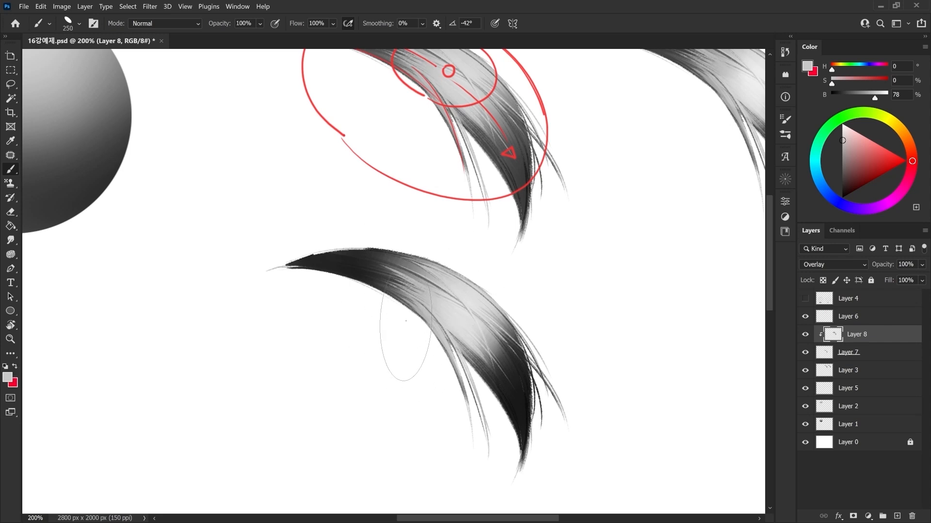
{"action": "key", "text": "bracketleft"}
{"action": "key", "text": "bracketleft"}
{"action": "key", "text": "bracketleft"}
{"action": "key", "text": "ctrl+z"}
{"action": "key", "text": "ctrl+z"}
{"action": "key", "text": "ctrl+z"}
{"action": "key", "text": "ctrl+z"}
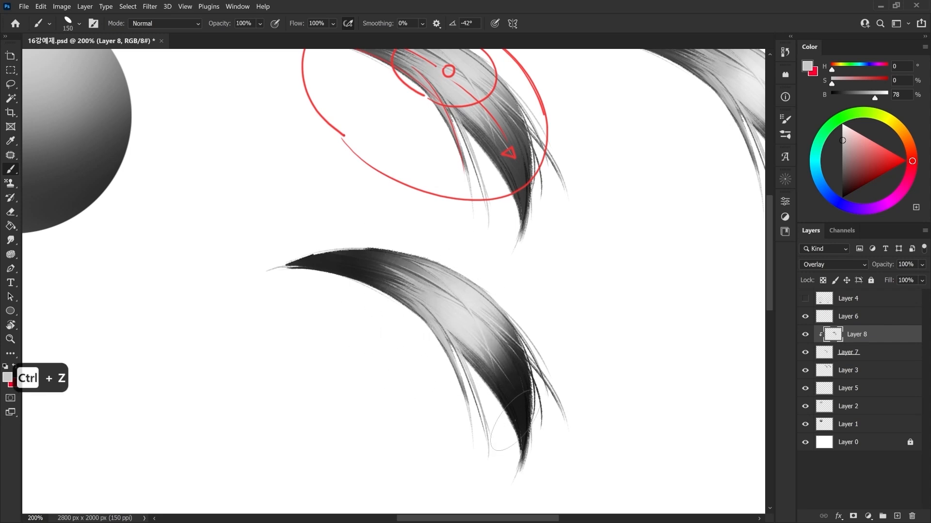
{"action": "key", "text": "ctrl+z"}
{"action": "key", "text": "ctrl+z"}
{"action": "key", "text": "ctrl+z"}
{"action": "key", "text": "ctrl+z"}
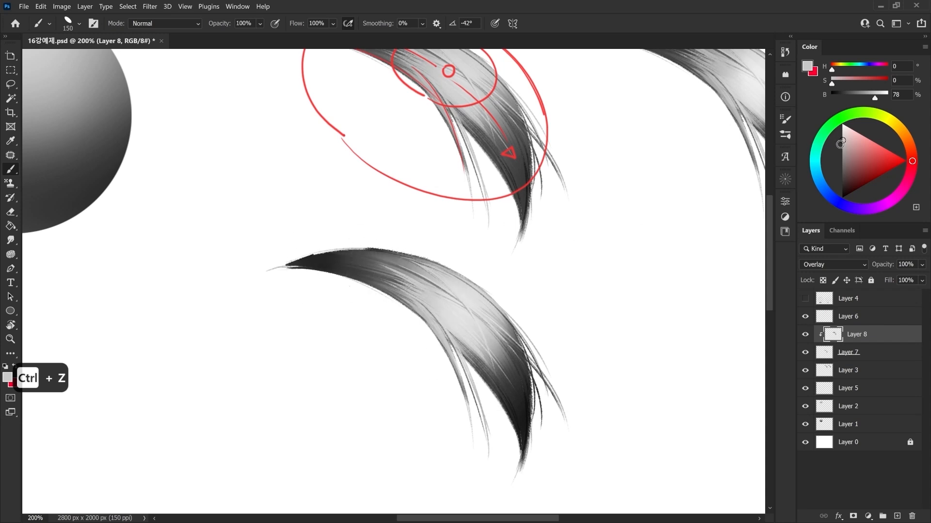
Pick a dark gray with brightness 33, enlarge the brush, and reshade the strand copy's tip and root, undoing excess strokes.
{"action": "left_click_drag", "start_coordinate": [842, 140], "coordinate": [842, 162]}
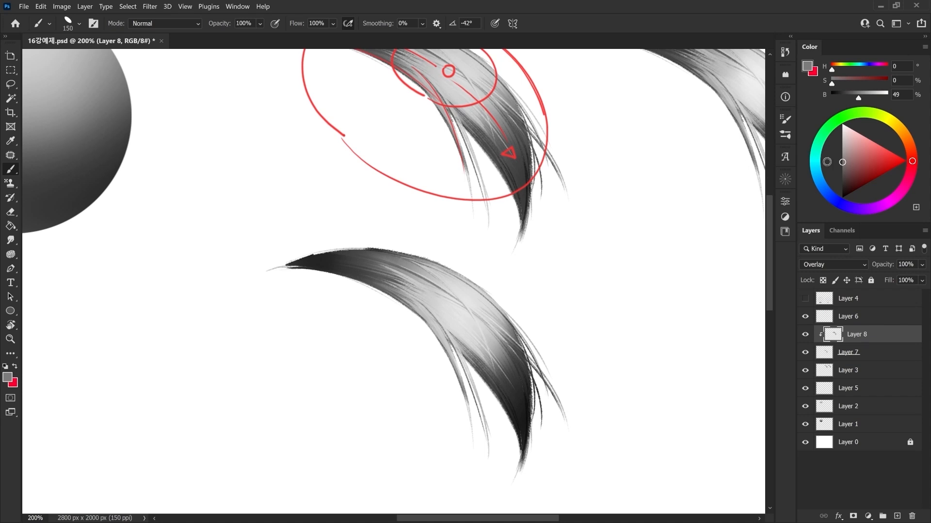
{"action": "left_click", "coordinate": [841, 163]}
{"action": "mouse_move", "coordinate": [841, 163]}
{"action": "left_mouse_down"}
{"action": "mouse_move", "coordinate": [837, 145]}
{"action": "mouse_move", "coordinate": [820, 188]}
{"action": "mouse_move", "coordinate": [842, 174]}
{"action": "left_mouse_up"}
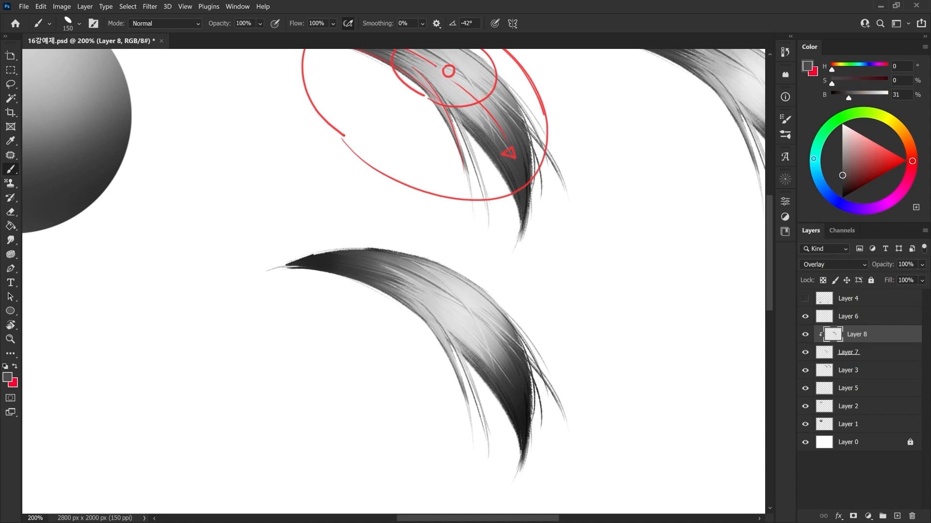
{"action": "key", "text": "bracketright"}
{"action": "key", "text": "bracketright"}
{"action": "mouse_move", "coordinate": [502, 419]}
{"action": "left_mouse_down"}
{"action": "mouse_move", "coordinate": [453, 382]}
{"action": "mouse_move", "coordinate": [459, 402]}
{"action": "left_mouse_up"}
{"action": "left_click_drag", "start_coordinate": [315, 278], "coordinate": [405, 300]}
{"action": "key", "text": "ctrl+z"}
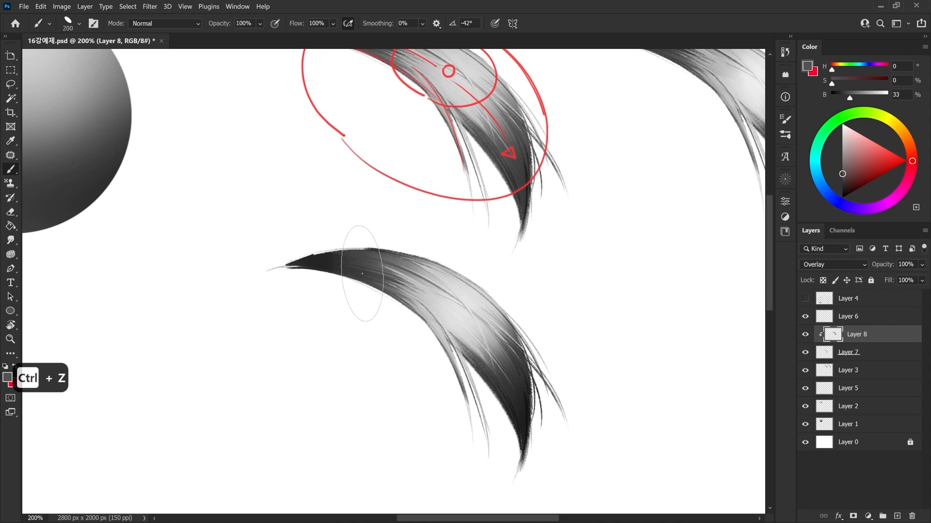
{"action": "key", "text": "bracketright"}
{"action": "scroll", "coordinate": [388, 310], "scroll_direction": "down", "scroll_amount": 3}
{"action": "key", "text": "z"}
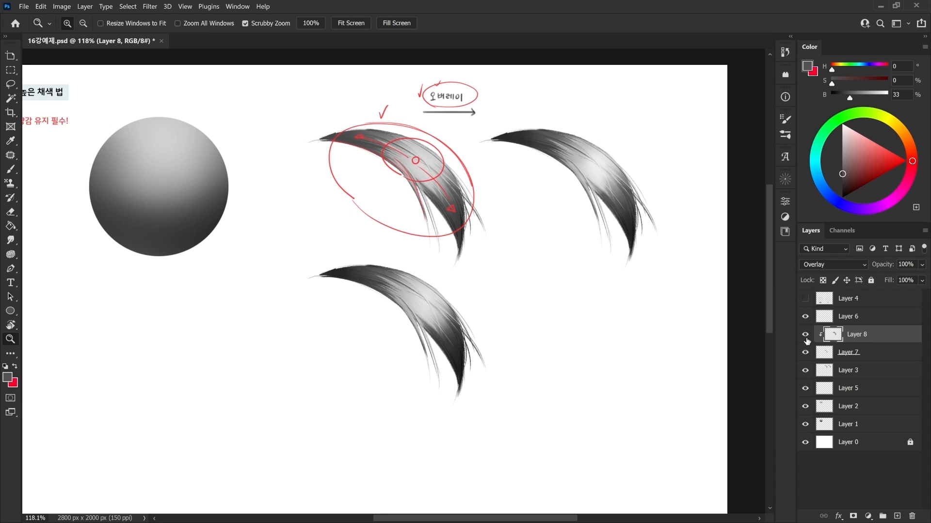
Merge the Overlay shading into the strand copy and delete it, along with the red annotation layer.
{"action": "key", "text": "ctrl+e"}
{"action": "left_click", "coordinate": [806, 339]}
{"action": "key", "text": "Delete"}
{"action": "left_click", "coordinate": [823, 318]}
{"action": "left_click", "coordinate": [805, 317]}
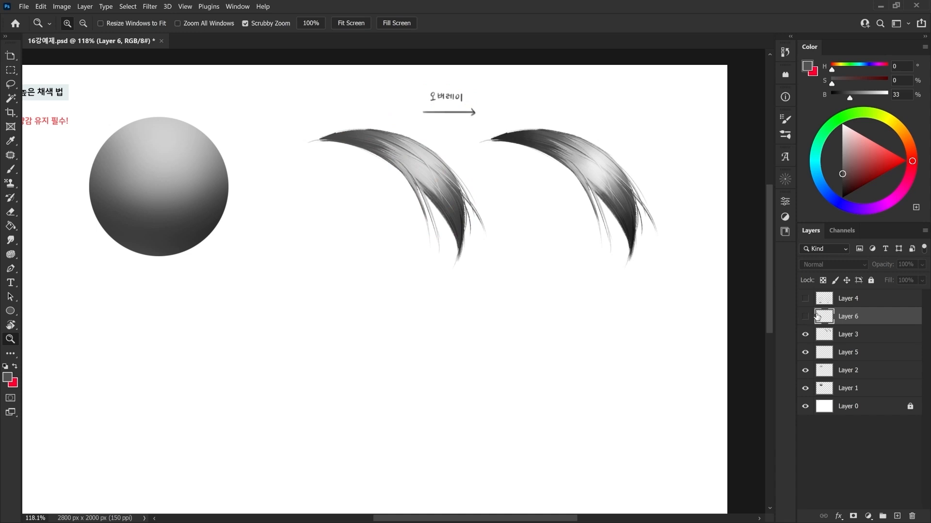
{"action": "key", "text": "Delete"}
Show the hair line art in Layer 4, duplicate that layer, and hide the original.
{"action": "left_click", "coordinate": [805, 298]}
{"action": "key", "text": "alt+bracketright"}
{"action": "mouse_move", "coordinate": [332, 295]}
{"action": "left_mouse_down"}
{"action": "mouse_move", "coordinate": [295, 332]}
{"action": "mouse_move", "coordinate": [364, 249]}
{"action": "left_mouse_up"}
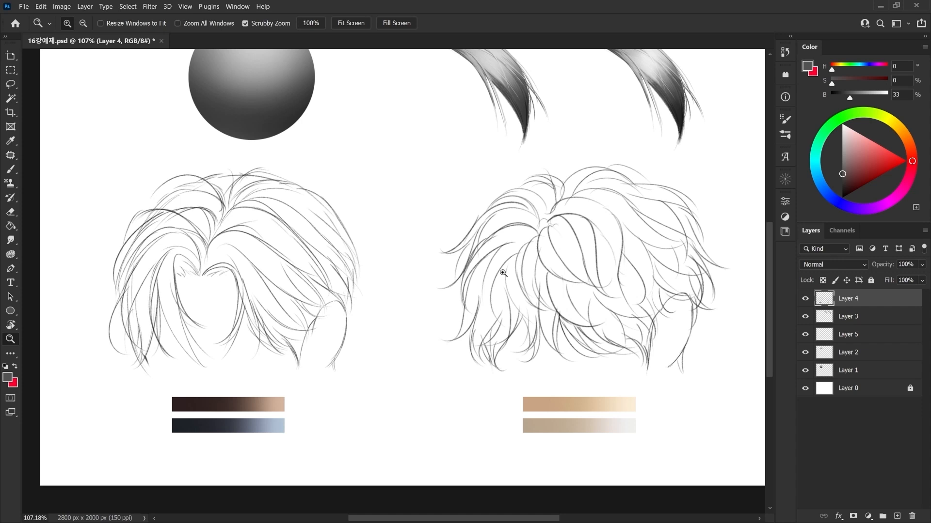
{"action": "mouse_move", "coordinate": [136, 310]}
{"action": "left_mouse_down"}
{"action": "mouse_move", "coordinate": [207, 345]}
{"action": "mouse_move", "coordinate": [282, 326]}
{"action": "left_mouse_up"}
{"action": "key", "text": "ctrl+f"}
{"action": "left_click", "coordinate": [805, 318]}
{"action": "left_click_drag", "start_coordinate": [266, 359], "coordinate": [275, 360]}
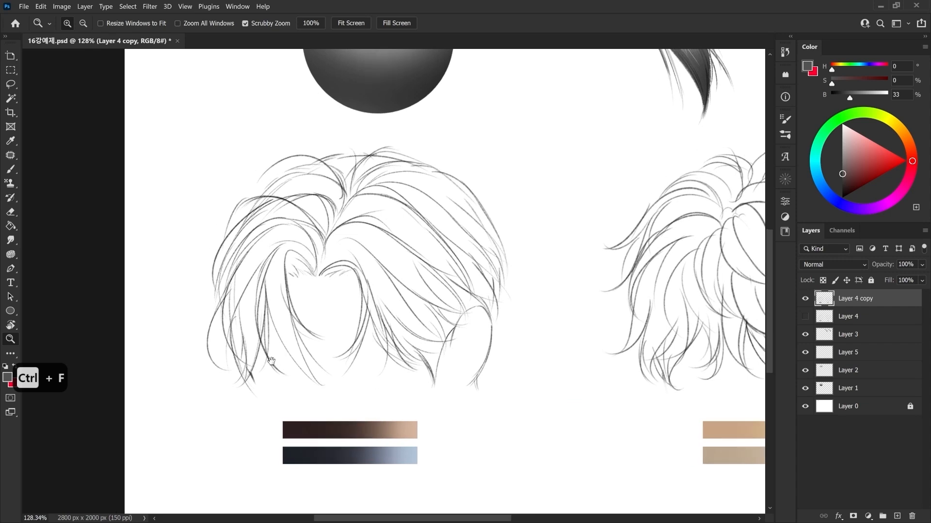
Add a new layer and bracket the two dark color palettes under the left hairstyle in red with a brush size of 8.
{"action": "left_click", "coordinate": [896, 516]}
{"action": "key", "text": "x"}
{"action": "left_click_drag", "start_coordinate": [324, 379], "coordinate": [330, 348]}
{"action": "mouse_move", "coordinate": [298, 411]}
{"action": "left_mouse_down"}
{"action": "mouse_move", "coordinate": [309, 407]}
{"action": "mouse_move", "coordinate": [244, 441]}
{"action": "mouse_move", "coordinate": [271, 441]}
{"action": "left_mouse_up"}
{"action": "key", "text": "["}
{"action": "key", "text": "["}
{"action": "key", "text": "["}
{"action": "key", "text": "["}
{"action": "key", "text": "["}
{"action": "key", "text": "["}
{"action": "key", "text": "["}
{"action": "key", "text": "["}
{"action": "key", "text": "["}
{"action": "key", "text": "["}
{"action": "key", "text": "["}
{"action": "key", "text": "["}
{"action": "key", "text": "["}
{"action": "key", "text": "["}
{"action": "key", "text": "["}
{"action": "left_click_drag", "start_coordinate": [416, 422], "coordinate": [396, 416]}
{"action": "left_click_drag", "start_coordinate": [503, 385], "coordinate": [486, 442]}
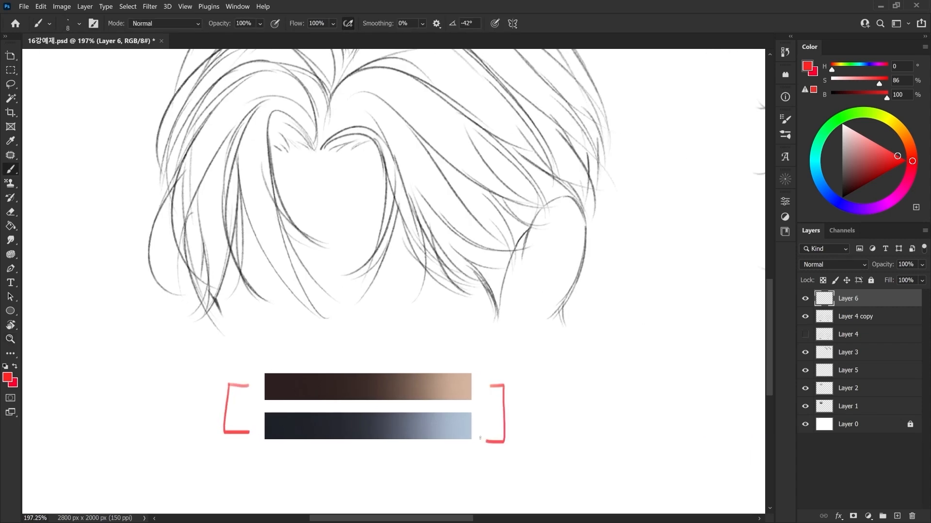
Pick black, enlarge the brush to 70, and paint a swatch beside the dark palettes.
{"action": "left_click_drag", "start_coordinate": [625, 266], "coordinate": [621, 286]}
{"action": "left_click_drag", "start_coordinate": [844, 200], "coordinate": [843, 199]}
{"action": "key", "text": "]"}
{"action": "key", "text": "]"}
{"action": "key", "text": "]"}
{"action": "key", "text": "]"}
{"action": "key", "text": "]"}
{"action": "key", "text": "]"}
{"action": "mouse_move", "coordinate": [545, 407]}
{"action": "left_mouse_down"}
{"action": "mouse_move", "coordinate": [514, 393]}
{"action": "mouse_move", "coordinate": [574, 421]}
{"action": "left_mouse_up"}
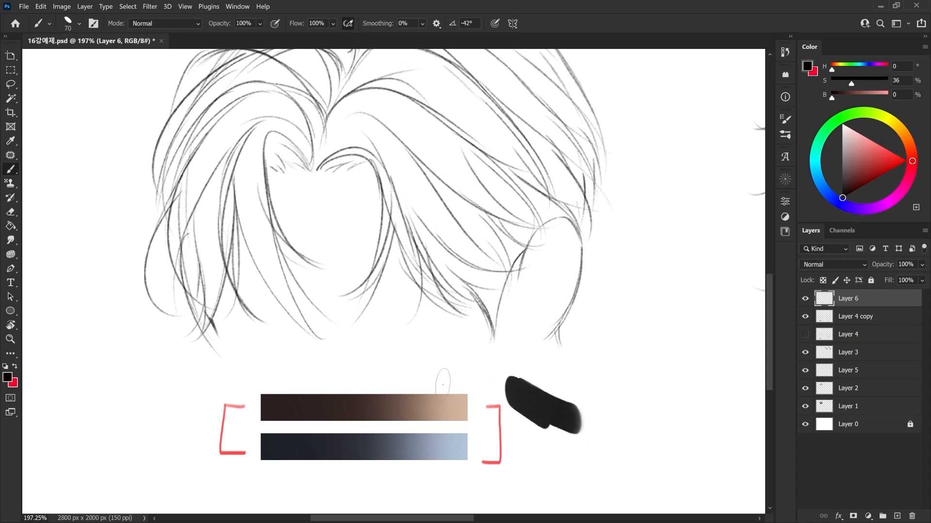
Ring both dark palettes with a size 30 brush, undo the ring, and mark their darkest ends with a smaller brush.
{"action": "key", "text": "["}
{"action": "key", "text": "["}
{"action": "key", "text": "["}
{"action": "key", "text": "["}
{"action": "mouse_move", "coordinate": [293, 474]}
{"action": "left_mouse_down"}
{"action": "mouse_move", "coordinate": [462, 437]}
{"action": "mouse_move", "coordinate": [268, 469]}
{"action": "left_mouse_up"}
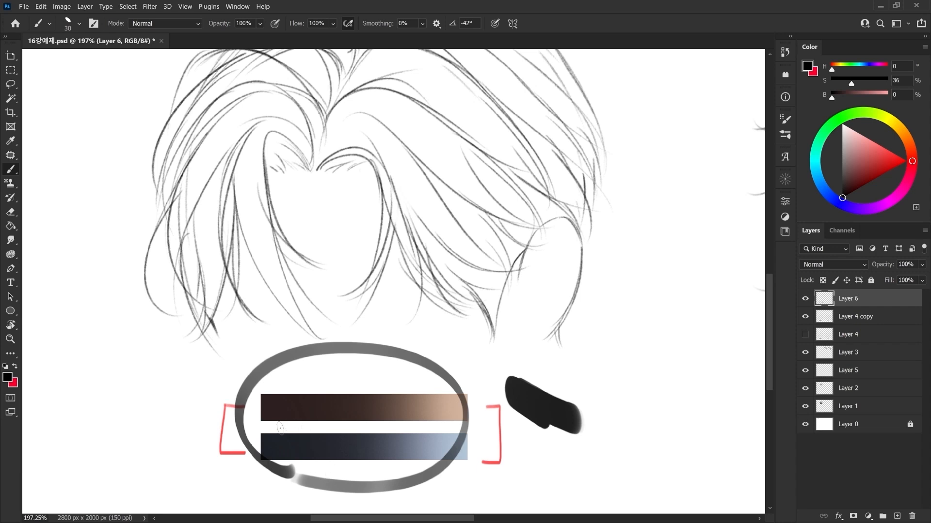
{"action": "key", "text": "ctrl+z"}
{"action": "key", "text": "bracketleft"}
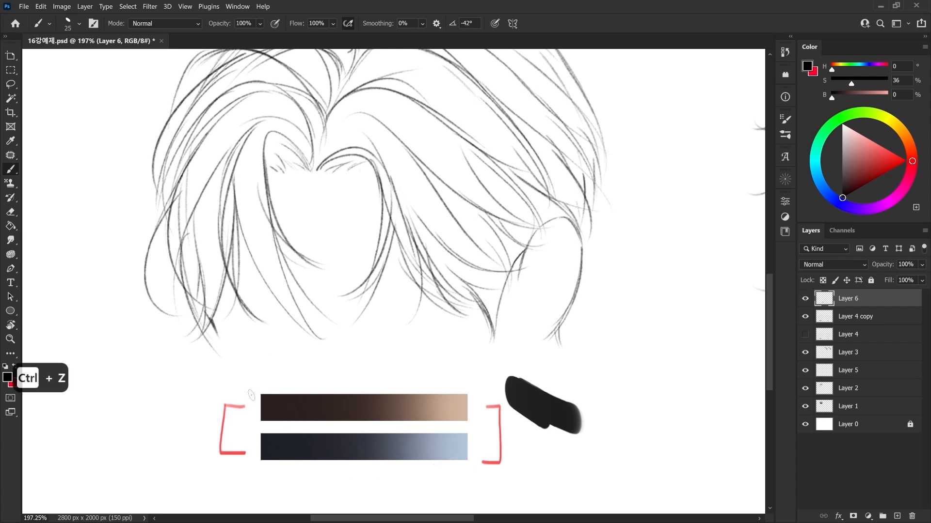
{"action": "left_click_drag", "start_coordinate": [256, 393], "coordinate": [255, 418]}
{"action": "mouse_move", "coordinate": [236, 449]}
{"action": "left_mouse_down"}
{"action": "mouse_move", "coordinate": [242, 428]}
{"action": "mouse_move", "coordinate": [253, 425]}
{"action": "mouse_move", "coordinate": [260, 438]}
{"action": "left_mouse_up"}
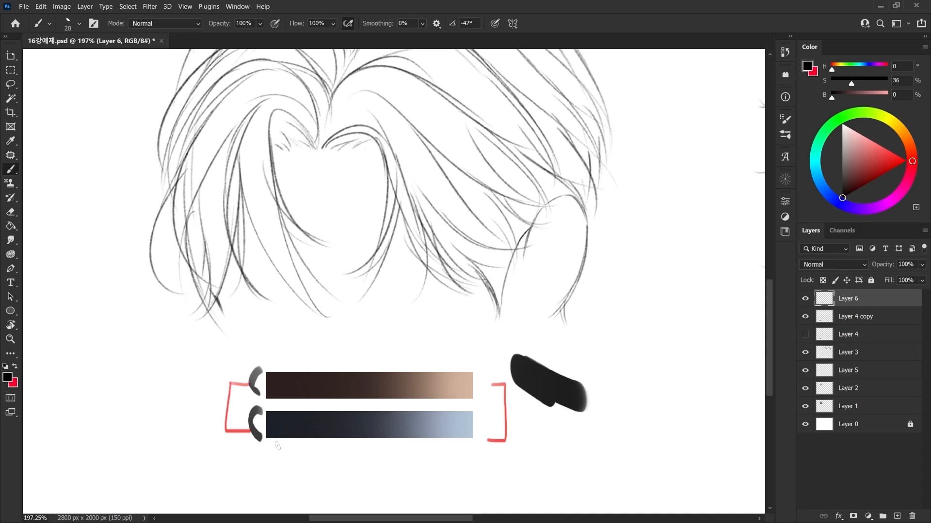
{"action": "mouse_move", "coordinate": [305, 407]}
{"action": "left_mouse_down"}
{"action": "mouse_move", "coordinate": [297, 411]}
{"action": "mouse_move", "coordinate": [306, 426]}
{"action": "left_mouse_up"}
Lasso all red and black annotations around the dark palettes and cut them from the layer.
{"action": "key", "text": "l"}
{"action": "mouse_move", "coordinate": [232, 393]}
{"action": "left_mouse_down"}
{"action": "mouse_move", "coordinate": [560, 454]}
{"action": "mouse_move", "coordinate": [303, 361]}
{"action": "left_mouse_up"}
{"action": "key", "text": "ctrl+x"}
{"action": "left_click_drag", "start_coordinate": [710, 276], "coordinate": [730, 330]}
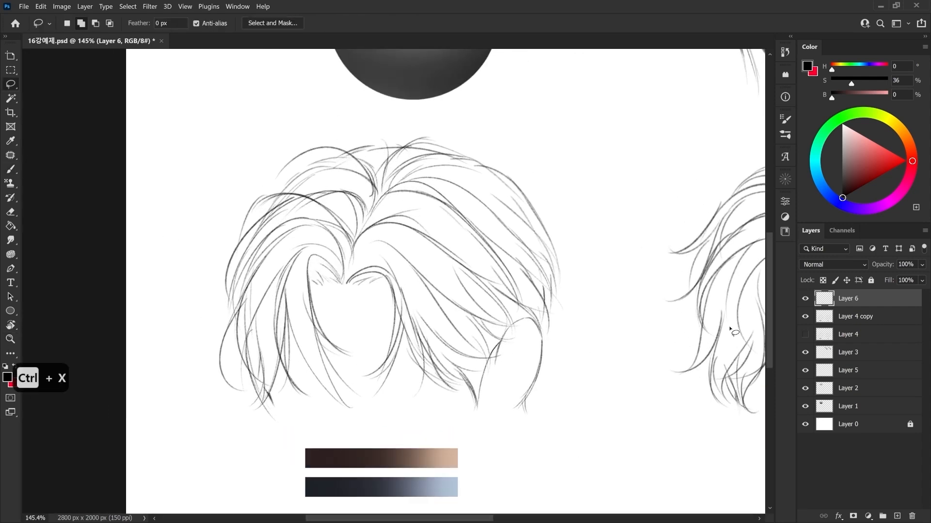
Identify the line art copy by toggling its visibility, and move the emptied Layer 6 directly beneath it.
{"action": "left_click", "coordinate": [805, 317]}
{"action": "left_click", "coordinate": [805, 317]}
{"action": "left_click_drag", "start_coordinate": [836, 305], "coordinate": [846, 325]}
{"action": "left_click_drag", "start_coordinate": [410, 254], "coordinate": [428, 262]}
Sample a dark navy (H 225, S 20, B 31) from the blue palette and fill a lassoed area over the left hairstyle's crown.
{"action": "key", "text": "z"}
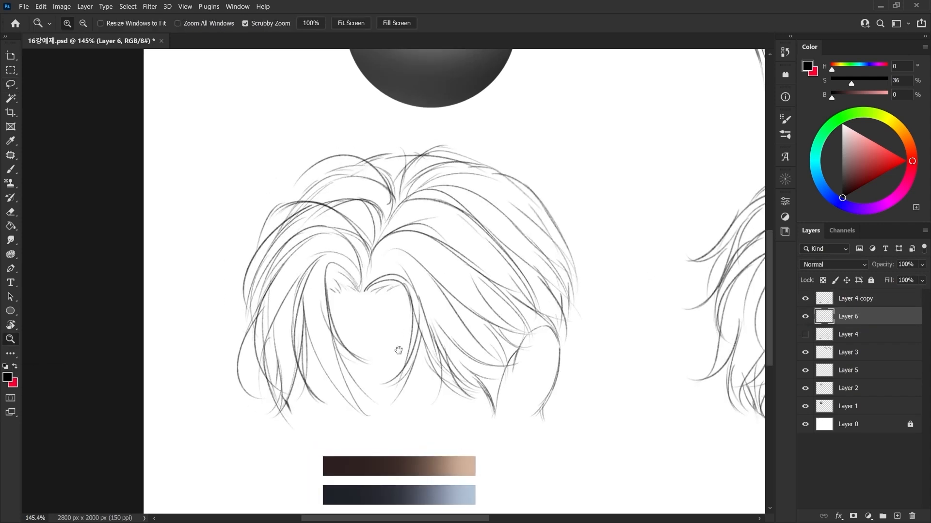
{"action": "left_click_drag", "start_coordinate": [398, 350], "coordinate": [406, 328]}
{"action": "key", "text": "i"}
{"action": "left_click", "coordinate": [417, 461]}
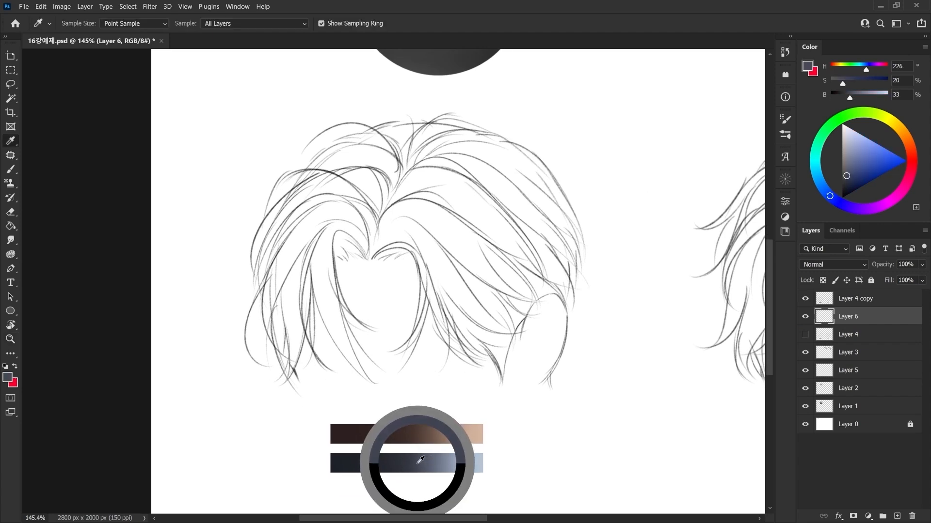
{"action": "key", "text": "l"}
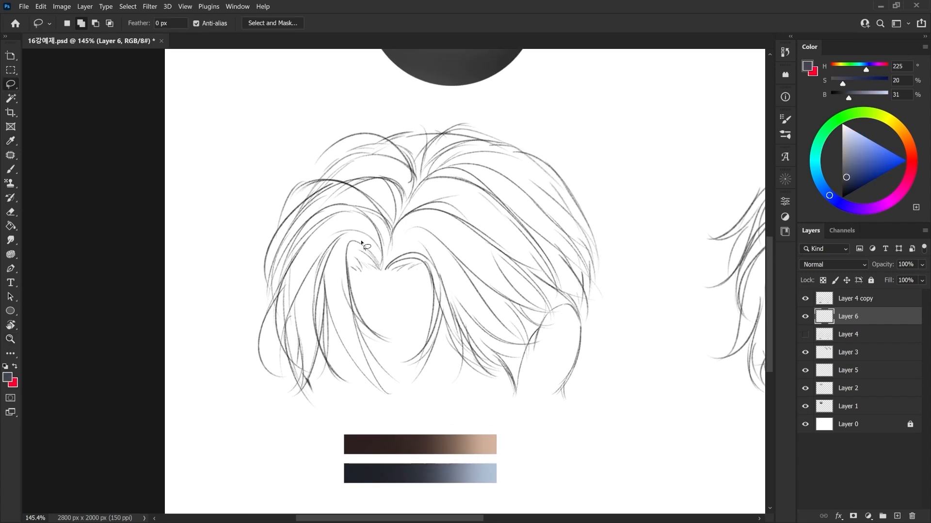
{"action": "mouse_move", "coordinate": [408, 156]}
{"action": "left_mouse_down"}
{"action": "mouse_move", "coordinate": [370, 246]}
{"action": "mouse_move", "coordinate": [531, 176]}
{"action": "mouse_move", "coordinate": [406, 148]}
{"action": "left_mouse_up"}
{"action": "key", "text": "g"}
{"action": "left_click", "coordinate": [476, 241]}
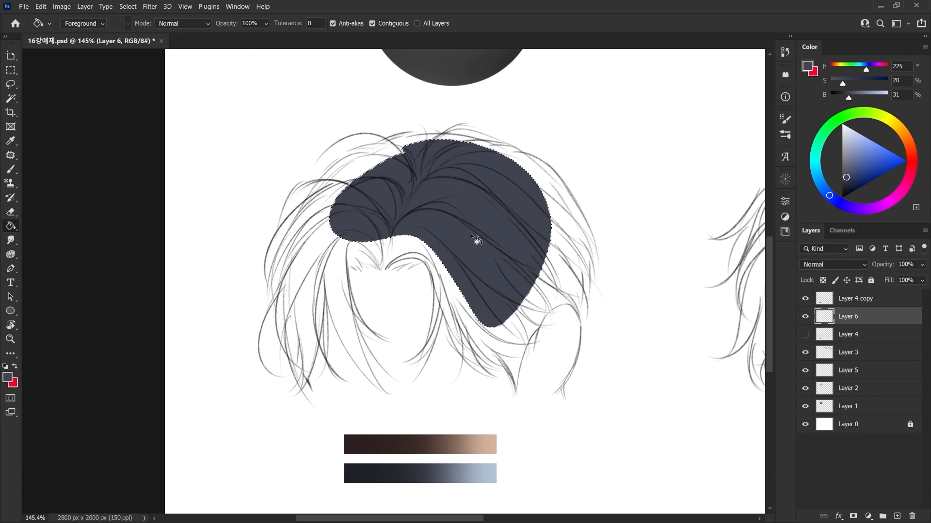
{"action": "key", "text": "ctrl+d"}
Lasso the right side of the same hairstyle down to the tip before the ear and fill it with the navy.
{"action": "key", "text": "l"}
{"action": "mouse_move", "coordinate": [404, 234]}
{"action": "left_mouse_down"}
{"action": "mouse_move", "coordinate": [513, 386]}
{"action": "mouse_move", "coordinate": [572, 296]}
{"action": "mouse_move", "coordinate": [533, 177]}
{"action": "left_mouse_up"}
{"action": "key", "text": "g"}
{"action": "left_click", "coordinate": [514, 346]}
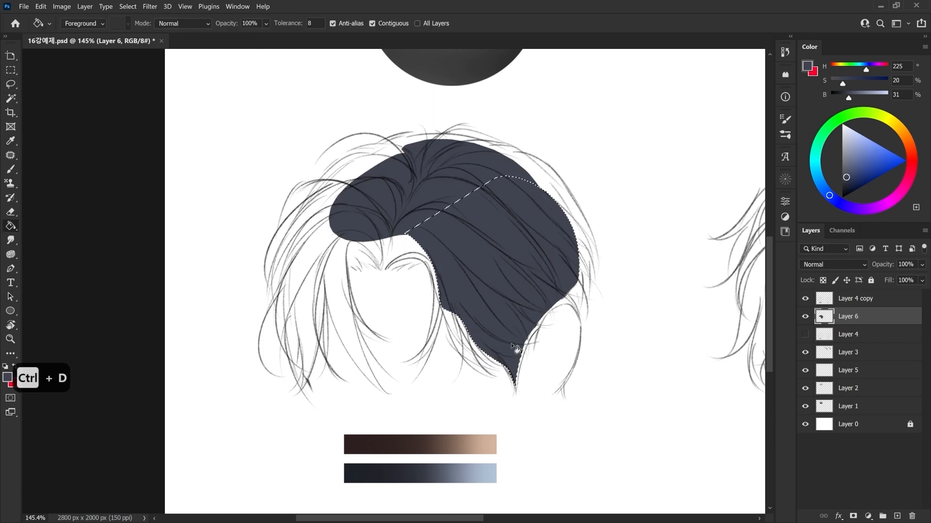
{"action": "key", "text": "ctrl+d"}
Lasso the left side and the hairline above the forehead and fill them with the navy.
{"action": "key", "text": "l"}
{"action": "mouse_move", "coordinate": [309, 215]}
{"action": "left_mouse_down"}
{"action": "mouse_move", "coordinate": [288, 267]}
{"action": "mouse_move", "coordinate": [298, 348]}
{"action": "mouse_move", "coordinate": [320, 305]}
{"action": "left_mouse_up"}
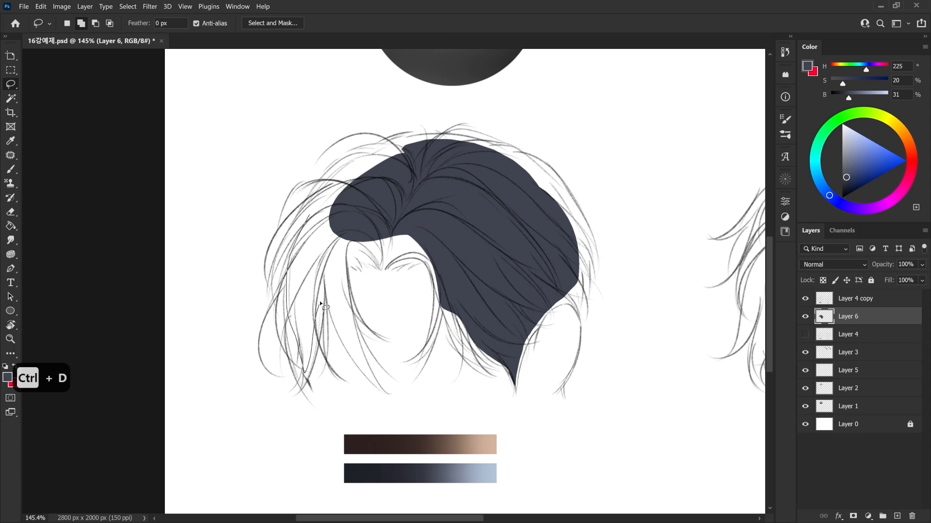
{"action": "mouse_move", "coordinate": [387, 269]}
{"action": "left_mouse_down"}
{"action": "mouse_move", "coordinate": [421, 268]}
{"action": "mouse_move", "coordinate": [447, 253]}
{"action": "mouse_move", "coordinate": [383, 200]}
{"action": "left_mouse_up"}
{"action": "key", "text": "g"}
{"action": "left_click", "coordinate": [390, 260]}
{"action": "key", "text": "ctrl+d"}
Fill the remaining gaps along the upper-left crown with two lassoed navy areas.
{"action": "key", "text": "l"}
{"action": "mouse_move", "coordinate": [351, 158]}
{"action": "left_mouse_down"}
{"action": "mouse_move", "coordinate": [576, 257]}
{"action": "mouse_move", "coordinate": [496, 149]}
{"action": "mouse_move", "coordinate": [350, 160]}
{"action": "left_mouse_up"}
{"action": "key", "text": "g"}
{"action": "left_click", "coordinate": [363, 174]}
{"action": "key", "text": "ctrl+d"}
{"action": "left_click_drag", "start_coordinate": [424, 191], "coordinate": [416, 213]}
{"action": "key", "text": "l"}
{"action": "mouse_move", "coordinate": [349, 177]}
{"action": "left_mouse_down"}
{"action": "mouse_move", "coordinate": [372, 192]}
{"action": "mouse_move", "coordinate": [428, 170]}
{"action": "mouse_move", "coordinate": [418, 159]}
{"action": "mouse_move", "coordinate": [351, 169]}
{"action": "left_mouse_up"}
{"action": "key", "text": "g"}
{"action": "left_click", "coordinate": [354, 199]}
{"action": "key", "text": "ctrl+d"}
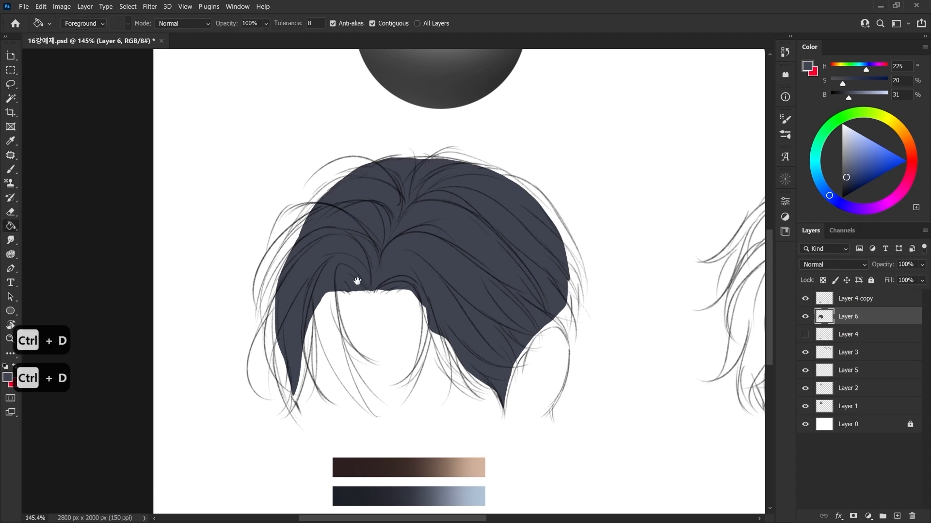
Lasso the hanging fringe strand and the area beside the left side strand, filling each with navy.
{"action": "left_click_drag", "start_coordinate": [359, 279], "coordinate": [365, 266]}
{"action": "key", "text": "l"}
{"action": "mouse_move", "coordinate": [318, 285]}
{"action": "left_mouse_down"}
{"action": "mouse_move", "coordinate": [341, 353]}
{"action": "mouse_move", "coordinate": [376, 400]}
{"action": "mouse_move", "coordinate": [331, 262]}
{"action": "left_mouse_up"}
{"action": "key", "text": "g"}
{"action": "left_click", "coordinate": [343, 338]}
{"action": "key", "text": "ctrl+d"}
{"action": "key", "text": "l"}
{"action": "mouse_move", "coordinate": [299, 322]}
{"action": "left_mouse_down"}
{"action": "mouse_move", "coordinate": [300, 385]}
{"action": "mouse_move", "coordinate": [321, 289]}
{"action": "left_mouse_up"}
{"action": "key", "text": "g"}
{"action": "left_click", "coordinate": [310, 369]}
{"action": "key", "text": "ctrl+d"}
Choose the "basic" brush preset and extend the navy base along the back of the head and around the ear.
{"action": "key", "text": "b"}
{"action": "left_click_drag", "start_coordinate": [310, 323], "coordinate": [321, 316]}
{"action": "left_click_drag", "start_coordinate": [457, 291], "coordinate": [429, 296]}
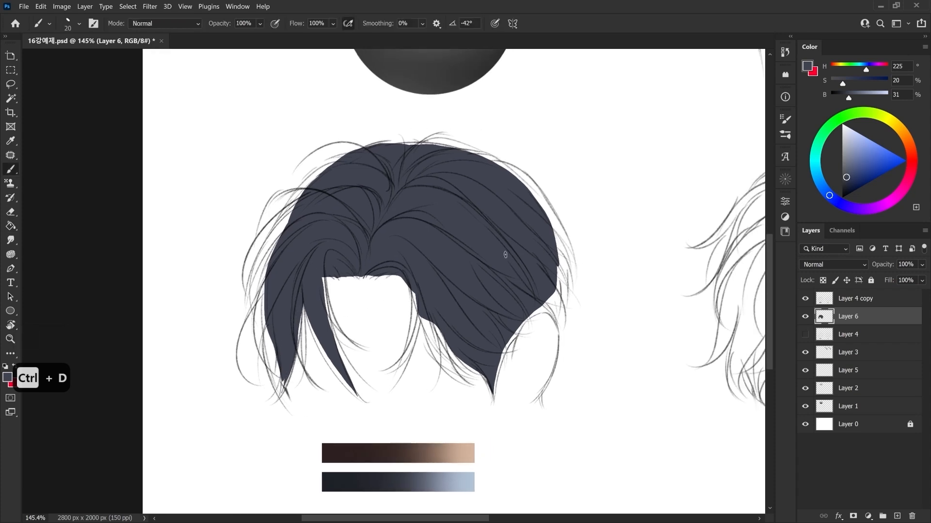
{"action": "left_click_drag", "start_coordinate": [505, 241], "coordinate": [529, 247]}
{"action": "left_click_drag", "start_coordinate": [528, 248], "coordinate": [520, 253]}
{"action": "right_click", "coordinate": [482, 214]}
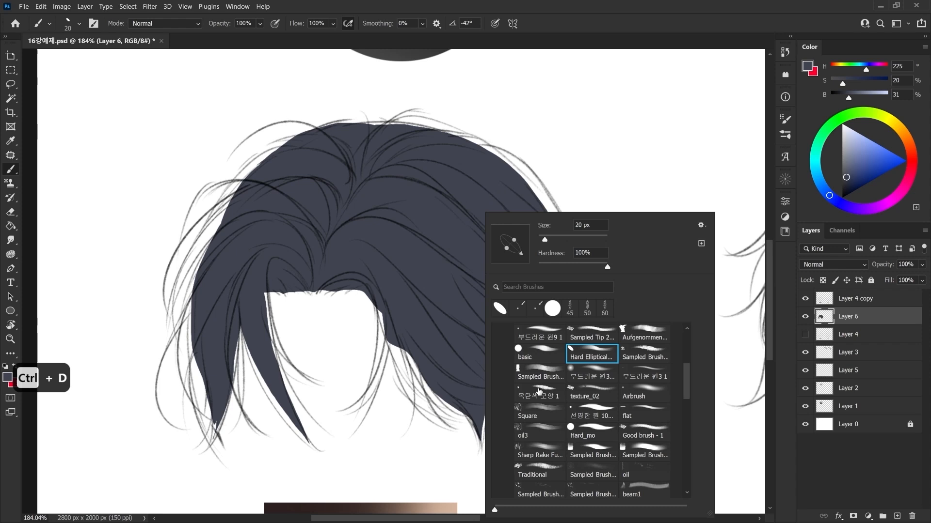
{"action": "left_click", "coordinate": [540, 353]}
{"action": "left_click", "coordinate": [464, 232], "text": "alt"}
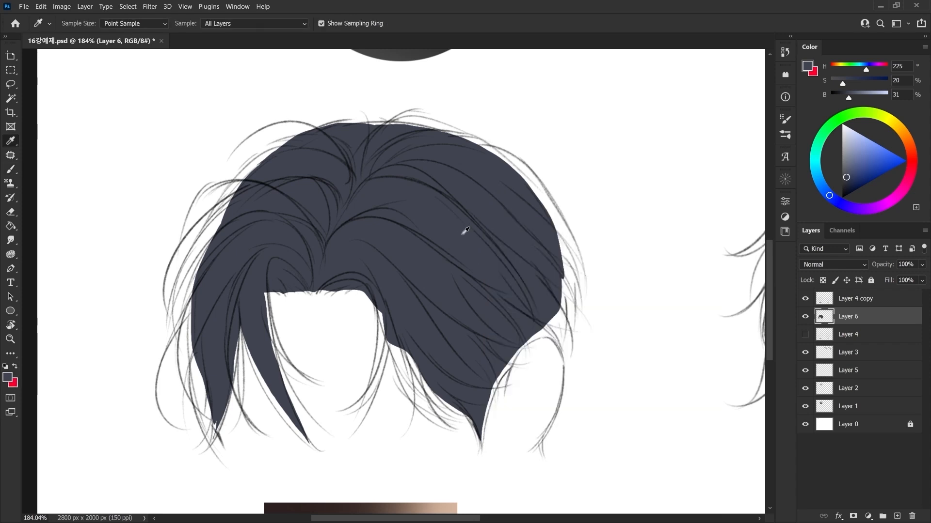
{"action": "mouse_move", "coordinate": [548, 223]}
{"action": "left_mouse_down"}
{"action": "mouse_move", "coordinate": [563, 290]}
{"action": "mouse_move", "coordinate": [558, 328]}
{"action": "mouse_move", "coordinate": [521, 337]}
{"action": "mouse_move", "coordinate": [528, 326]}
{"action": "mouse_move", "coordinate": [556, 338]}
{"action": "mouse_move", "coordinate": [526, 339]}
{"action": "left_mouse_up"}
{"action": "key", "text": "bracketleft"}
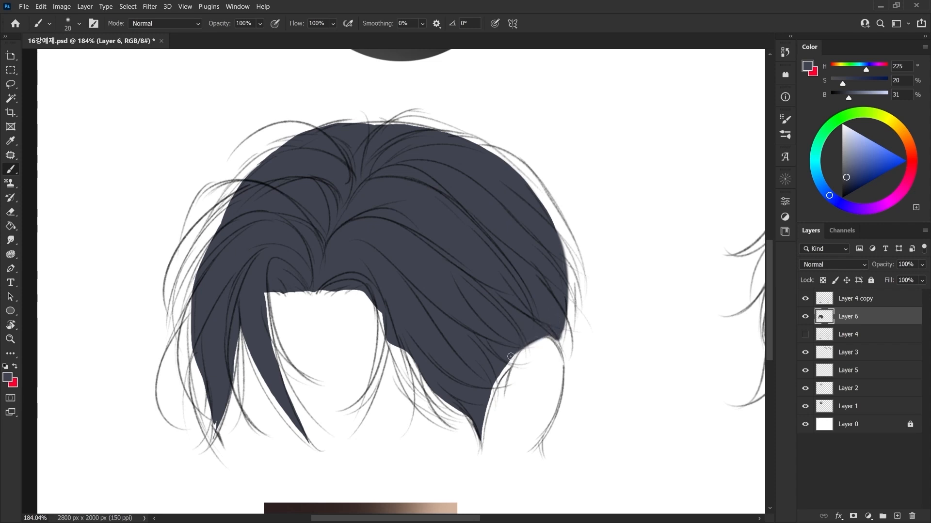
{"action": "mouse_move", "coordinate": [488, 396]}
{"action": "left_mouse_down"}
{"action": "mouse_move", "coordinate": [505, 371]}
{"action": "mouse_move", "coordinate": [483, 410]}
{"action": "mouse_move", "coordinate": [509, 363]}
{"action": "mouse_move", "coordinate": [481, 441]}
{"action": "mouse_move", "coordinate": [471, 410]}
{"action": "left_mouse_up"}
Reduce the brush size and paint the navy base out to the line art along the upper right of the head.
{"action": "key", "text": "z"}
{"action": "left_click_drag", "start_coordinate": [406, 381], "coordinate": [410, 362]}
{"action": "left_click_drag", "start_coordinate": [448, 283], "coordinate": [411, 401]}
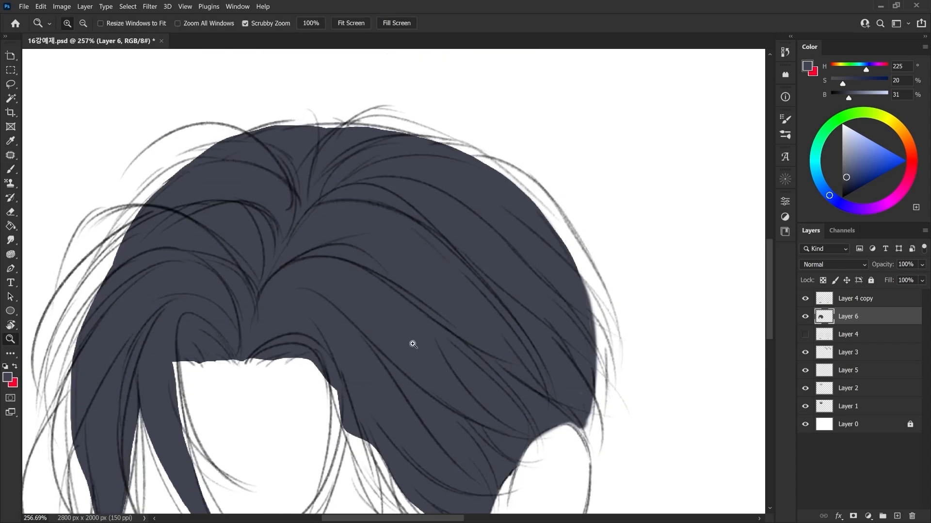
{"action": "left_click_drag", "start_coordinate": [437, 181], "coordinate": [374, 189]}
{"action": "key", "text": "b"}
{"action": "left_click_drag", "start_coordinate": [412, 165], "coordinate": [507, 261]}
{"action": "mouse_move", "coordinate": [455, 196]}
{"action": "left_mouse_down"}
{"action": "mouse_move", "coordinate": [528, 303]}
{"action": "mouse_move", "coordinate": [494, 242]}
{"action": "left_mouse_up"}
{"action": "key", "text": "bracketleft"}
{"action": "key", "text": "bracketleft"}
{"action": "key", "text": "bracketleft"}
{"action": "mouse_move", "coordinate": [361, 162]}
{"action": "left_mouse_down"}
{"action": "mouse_move", "coordinate": [426, 171]}
{"action": "mouse_move", "coordinate": [491, 214]}
{"action": "left_mouse_up"}
{"action": "left_click_drag", "start_coordinate": [448, 184], "coordinate": [508, 248]}
{"action": "mouse_move", "coordinate": [489, 210]}
{"action": "left_mouse_down"}
{"action": "mouse_move", "coordinate": [514, 261]}
{"action": "mouse_move", "coordinate": [531, 341]}
{"action": "mouse_move", "coordinate": [506, 299]}
{"action": "left_mouse_up"}
Continue the navy outline down the back of the head to the nape with a size 15 brush.
{"action": "key", "text": "bracketright"}
{"action": "key", "text": "bracketleft"}
{"action": "left_click_drag", "start_coordinate": [488, 217], "coordinate": [521, 319]}
{"action": "left_click_drag", "start_coordinate": [512, 279], "coordinate": [520, 378]}
{"action": "left_click_drag", "start_coordinate": [516, 314], "coordinate": [519, 405]}
{"action": "mouse_move", "coordinate": [516, 333]}
{"action": "left_mouse_down"}
{"action": "mouse_move", "coordinate": [509, 409]}
{"action": "mouse_move", "coordinate": [494, 407]}
{"action": "mouse_move", "coordinate": [507, 411]}
{"action": "left_mouse_up"}
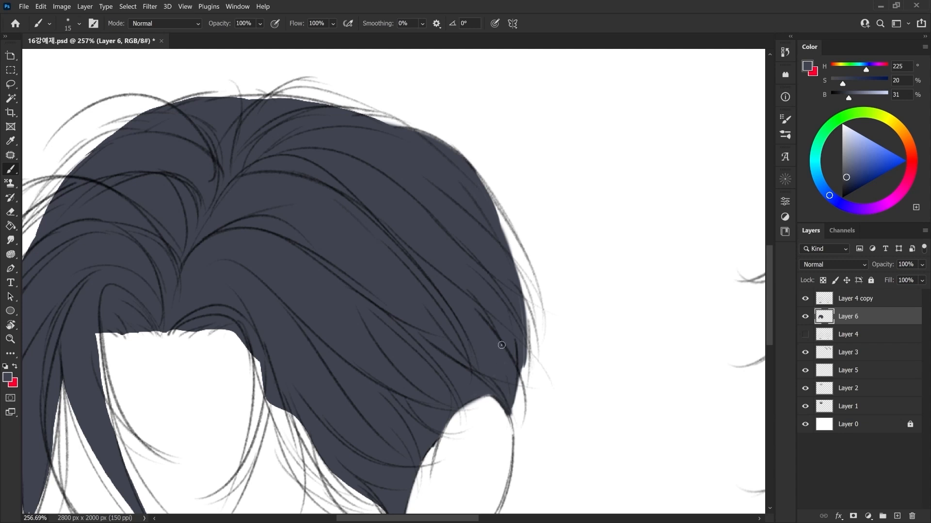
Paint thin pointed strand tips at the nape starting with a size 10 brush, undoing and redrawing unsuccessful strokes.
{"action": "left_click_drag", "start_coordinate": [487, 313], "coordinate": [491, 321]}
{"action": "key", "text": "bracketleft"}
{"action": "left_click_drag", "start_coordinate": [523, 357], "coordinate": [530, 416]}
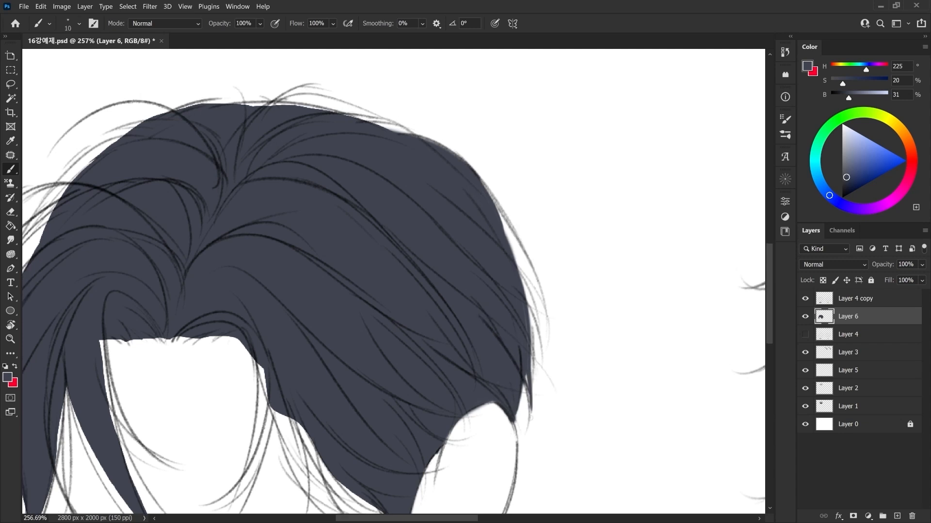
{"action": "key", "text": "ctrl+z"}
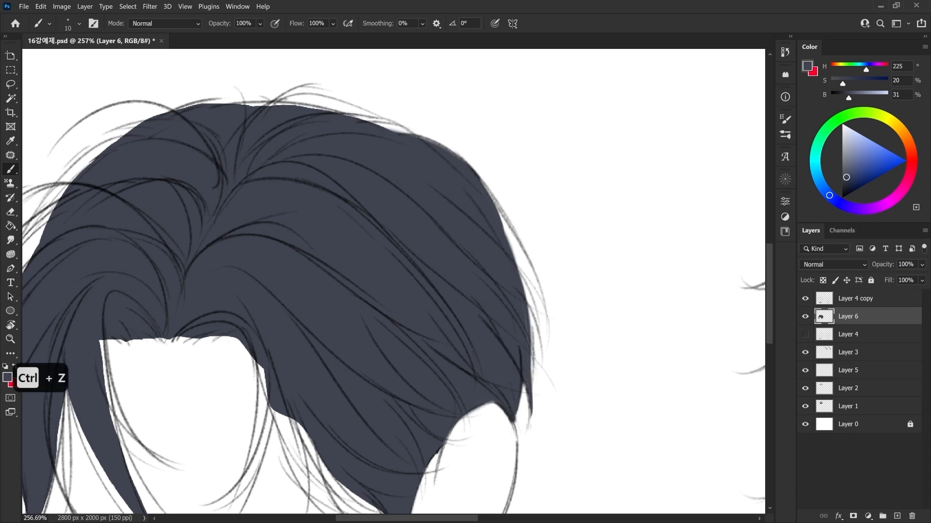
{"action": "left_click_drag", "start_coordinate": [516, 358], "coordinate": [512, 375]}
{"action": "key", "text": "bracketright"}
{"action": "key", "text": "bracketright"}
{"action": "left_click_drag", "start_coordinate": [511, 306], "coordinate": [532, 367]}
{"action": "left_click_drag", "start_coordinate": [516, 324], "coordinate": [535, 382]}
{"action": "key", "text": "ctrl+z"}
{"action": "key", "text": "ctrl+z"}
{"action": "left_click_drag", "start_coordinate": [518, 335], "coordinate": [536, 384]}
Paint tapered navy strands flicking outward along the back of the head, undoing and repeating strokes until they follow the line art.
{"action": "key", "text": "bracketright"}
{"action": "key", "text": "bracketright"}
{"action": "left_click_drag", "start_coordinate": [509, 285], "coordinate": [522, 346]}
{"action": "key", "text": "bracketleft"}
{"action": "key", "text": "bracketleft"}
{"action": "left_click_drag", "start_coordinate": [514, 302], "coordinate": [543, 374]}
{"action": "key", "text": "ctrl+z"}
{"action": "left_click_drag", "start_coordinate": [507, 301], "coordinate": [546, 369]}
{"action": "key", "text": "ctrl+z"}
{"action": "key", "text": "ctrl+z"}
{"action": "left_click_drag", "start_coordinate": [508, 299], "coordinate": [547, 362]}
{"action": "left_click_drag", "start_coordinate": [503, 280], "coordinate": [542, 346]}
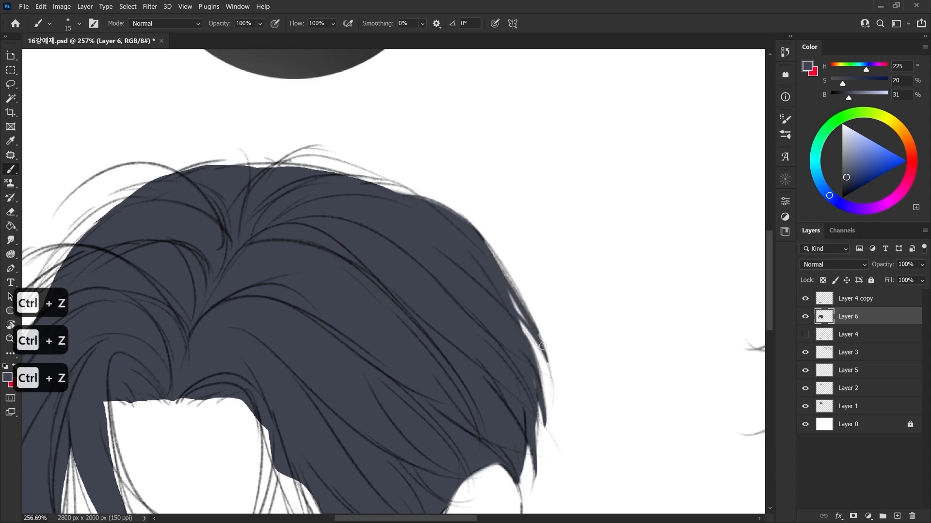
Finish the pointed strand at the back of the head and extend the navy base to the line art on the hair's left edge.
{"action": "left_click_drag", "start_coordinate": [509, 303], "coordinate": [535, 361]}
{"action": "key", "text": "z"}
{"action": "mouse_move", "coordinate": [428, 276]}
{"action": "left_mouse_down"}
{"action": "mouse_move", "coordinate": [340, 266]}
{"action": "mouse_move", "coordinate": [303, 334]}
{"action": "mouse_move", "coordinate": [281, 298]}
{"action": "mouse_move", "coordinate": [304, 235]}
{"action": "mouse_move", "coordinate": [276, 298]}
{"action": "left_mouse_up"}
{"action": "key", "text": "b"}
{"action": "key", "text": "bracketleft"}
{"action": "left_click_drag", "start_coordinate": [318, 217], "coordinate": [275, 286]}
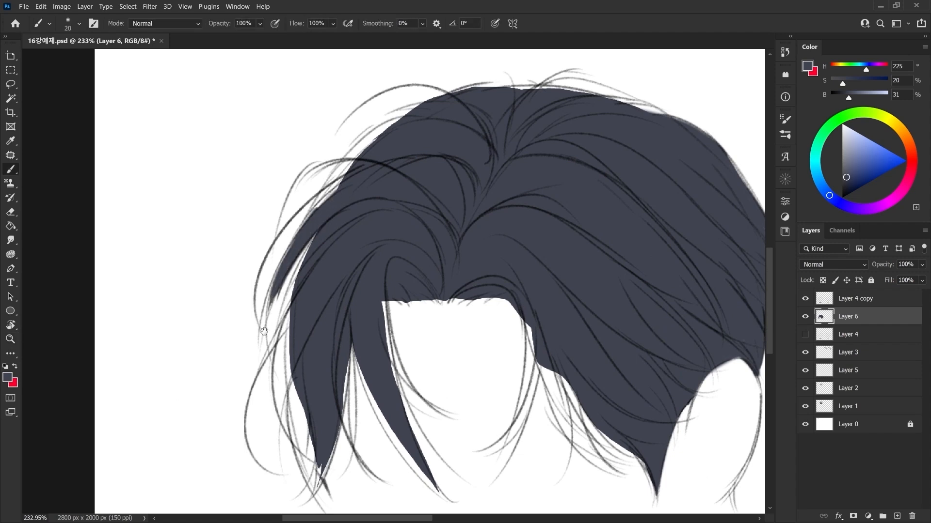
{"action": "left_click_drag", "start_coordinate": [265, 331], "coordinate": [269, 302]}
{"action": "left_click_drag", "start_coordinate": [316, 201], "coordinate": [282, 334]}
Paint long tapered navy strands down the outer left side of the hair with a size 20 brush.
{"action": "left_click_drag", "start_coordinate": [306, 222], "coordinate": [280, 369]}
{"action": "left_click_drag", "start_coordinate": [286, 305], "coordinate": [276, 373]}
{"action": "left_click_drag", "start_coordinate": [292, 281], "coordinate": [282, 386]}
{"action": "left_click_drag", "start_coordinate": [293, 322], "coordinate": [283, 395]}
{"action": "mouse_move", "coordinate": [290, 354]}
{"action": "left_mouse_down"}
{"action": "mouse_move", "coordinate": [279, 398]}
{"action": "mouse_move", "coordinate": [307, 411]}
{"action": "left_mouse_up"}
{"action": "left_click_drag", "start_coordinate": [281, 375], "coordinate": [298, 385]}
Paint a thin strand beside the left side lock and taper the lock's tips with a size 15 brush, undoing stray strokes.
{"action": "left_click_drag", "start_coordinate": [351, 318], "coordinate": [330, 409]}
{"action": "left_click_drag", "start_coordinate": [343, 371], "coordinate": [329, 350]}
{"action": "key", "text": "bracketleft"}
{"action": "left_click_drag", "start_coordinate": [341, 291], "coordinate": [343, 387]}
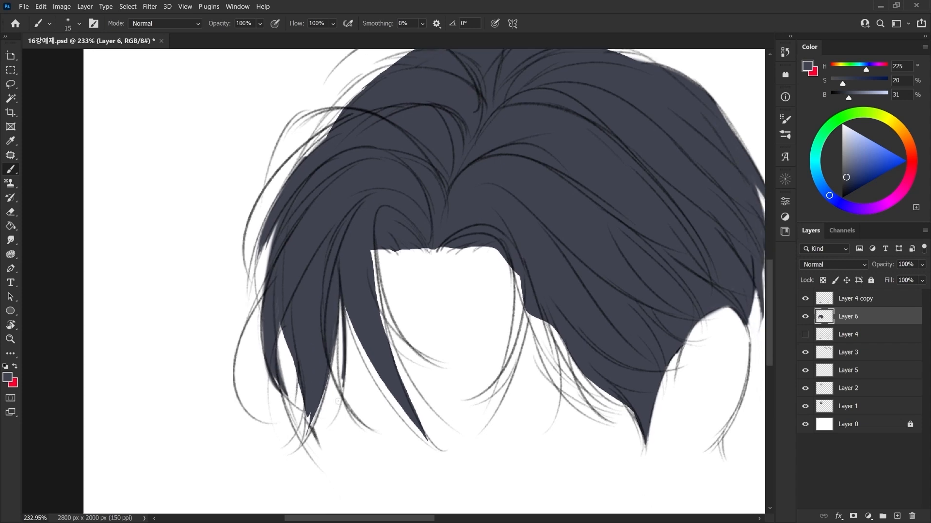
{"action": "key", "text": "ctrl+z"}
{"action": "key", "text": "ctrl+z"}
{"action": "left_click_drag", "start_coordinate": [309, 430], "coordinate": [302, 444]}
{"action": "left_click_drag", "start_coordinate": [327, 376], "coordinate": [298, 448]}
{"action": "mouse_move", "coordinate": [306, 377]}
{"action": "left_mouse_down"}
{"action": "mouse_move", "coordinate": [287, 448]}
{"action": "mouse_move", "coordinate": [291, 377]}
{"action": "left_mouse_up"}
{"action": "key", "text": "ctrl+z"}
Widen the long front bang and draw its tip out along the line art, undoing and repeating strokes at size 15.
{"action": "key", "text": "bracketright"}
{"action": "left_click_drag", "start_coordinate": [318, 298], "coordinate": [399, 442]}
{"action": "mouse_move", "coordinate": [322, 322]}
{"action": "left_mouse_down"}
{"action": "mouse_move", "coordinate": [344, 373]}
{"action": "mouse_move", "coordinate": [410, 448]}
{"action": "left_mouse_up"}
{"action": "key", "text": "bracketleft"}
{"action": "left_click_drag", "start_coordinate": [355, 373], "coordinate": [422, 448]}
{"action": "key", "text": "ctrl+z"}
{"action": "key", "text": "ctrl+z"}
{"action": "key", "text": "ctrl+z"}
{"action": "mouse_move", "coordinate": [351, 376]}
{"action": "left_mouse_down"}
{"action": "mouse_move", "coordinate": [428, 447]}
{"action": "mouse_move", "coordinate": [420, 457]}
{"action": "mouse_move", "coordinate": [424, 444]}
{"action": "left_mouse_up"}
{"action": "key", "text": "ctrl+z"}
{"action": "left_click_drag", "start_coordinate": [353, 325], "coordinate": [335, 335]}
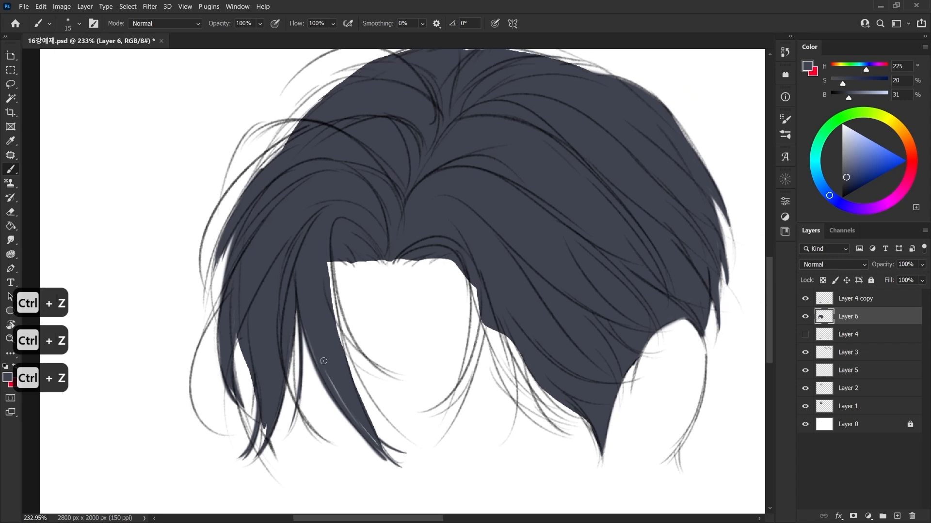
Refine the inner edge of the front bang with size 10 brush strokes, undoing and redrawing the ones that miss the line art.
{"action": "left_click_drag", "start_coordinate": [325, 367], "coordinate": [317, 352]}
{"action": "key", "text": "bracketleft"}
{"action": "left_click_drag", "start_coordinate": [320, 270], "coordinate": [335, 349]}
{"action": "left_click_drag", "start_coordinate": [321, 250], "coordinate": [335, 329]}
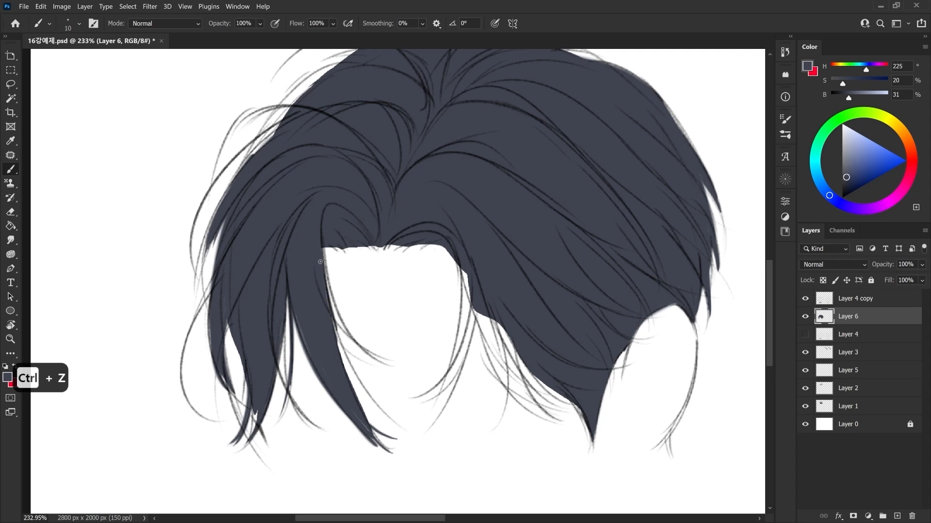
{"action": "left_click_drag", "start_coordinate": [321, 265], "coordinate": [347, 355]}
{"action": "left_click_drag", "start_coordinate": [321, 283], "coordinate": [358, 377]}
{"action": "key", "text": "ctrl+z"}
{"action": "left_click_drag", "start_coordinate": [331, 315], "coordinate": [371, 395]}
{"action": "key", "text": "ctrl+z"}
{"action": "left_click_drag", "start_coordinate": [337, 336], "coordinate": [369, 394]}
{"action": "left_click_drag", "start_coordinate": [328, 289], "coordinate": [361, 354]}
{"action": "key", "text": "ctrl+z"}
{"action": "left_click_drag", "start_coordinate": [328, 290], "coordinate": [363, 347]}
{"action": "key", "text": "ctrl+z"}
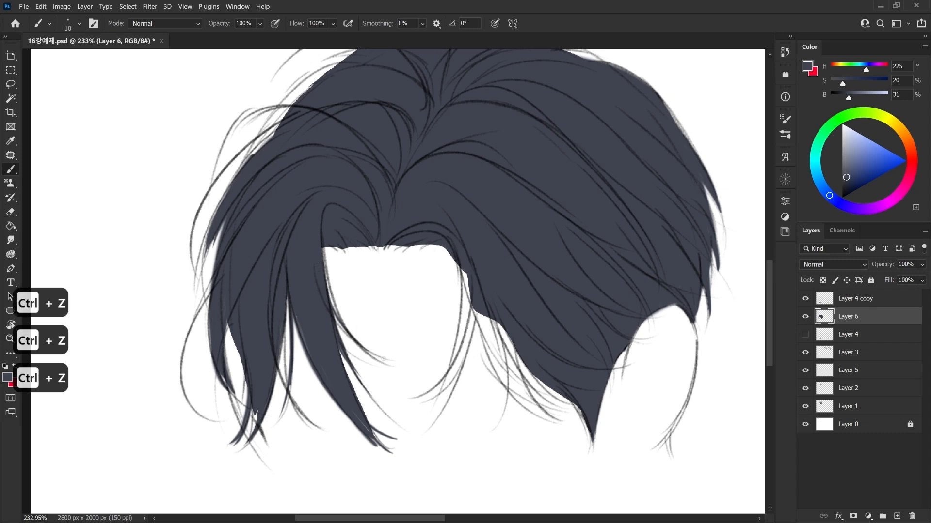
Paint the thin strand curving off the bang into the face opening, undoing strokes until it follows the line art.
{"action": "left_click_drag", "start_coordinate": [320, 262], "coordinate": [345, 331]}
{"action": "mouse_move", "coordinate": [322, 244]}
{"action": "left_mouse_down"}
{"action": "mouse_move", "coordinate": [342, 331]}
{"action": "mouse_move", "coordinate": [334, 308]}
{"action": "mouse_move", "coordinate": [359, 350]}
{"action": "left_mouse_up"}
{"action": "key", "text": "ctrl+z"}
{"action": "key", "text": "ctrl+z"}
{"action": "key", "text": "ctrl+z"}
{"action": "left_click_drag", "start_coordinate": [330, 313], "coordinate": [372, 356]}
{"action": "key", "text": "ctrl+z"}
{"action": "key", "text": "ctrl+z"}
{"action": "mouse_move", "coordinate": [329, 306]}
{"action": "left_mouse_down"}
{"action": "mouse_move", "coordinate": [373, 357]}
{"action": "mouse_move", "coordinate": [390, 348]}
{"action": "left_mouse_up"}
Paint tapered strands down the right edge of the face opening and undo the misplaced strokes.
{"action": "key", "text": "["}
{"action": "mouse_move", "coordinate": [444, 266]}
{"action": "left_mouse_down"}
{"action": "mouse_move", "coordinate": [447, 325]}
{"action": "mouse_move", "coordinate": [431, 372]}
{"action": "mouse_move", "coordinate": [437, 350]}
{"action": "left_mouse_up"}
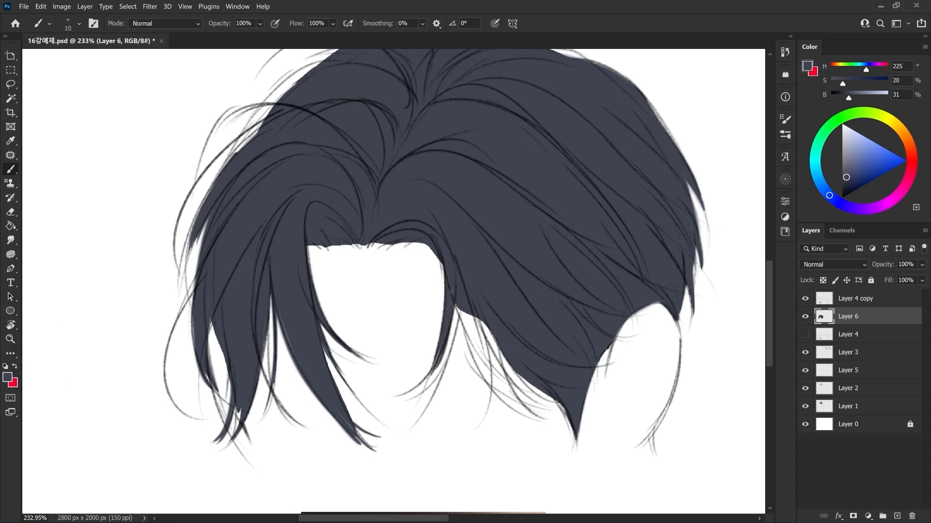
{"action": "key", "text": "ctrl+z"}
{"action": "key", "text": "ctrl+z"}
{"action": "key", "text": "ctrl+z"}
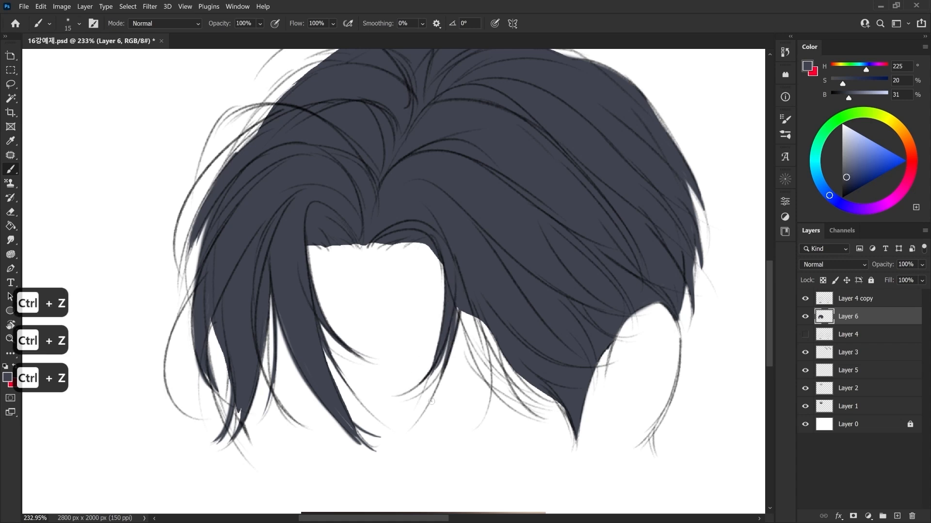
Paint pointed strands hanging between the face opening and the nape, finishing with a size 10 brush.
{"action": "left_click_drag", "start_coordinate": [464, 292], "coordinate": [516, 408]}
{"action": "key", "text": "ctrl+z"}
{"action": "left_click_drag", "start_coordinate": [467, 311], "coordinate": [498, 390]}
{"action": "mouse_move", "coordinate": [471, 313]}
{"action": "left_mouse_down"}
{"action": "mouse_move", "coordinate": [507, 400]}
{"action": "mouse_move", "coordinate": [479, 352]}
{"action": "mouse_move", "coordinate": [487, 380]}
{"action": "left_mouse_up"}
{"action": "key", "text": "]"}
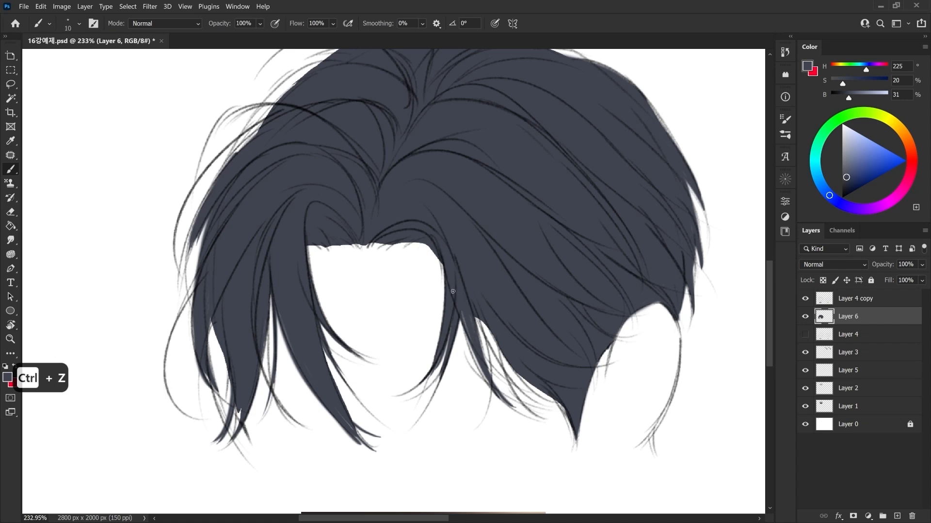
{"action": "key", "text": "["}
{"action": "left_click_drag", "start_coordinate": [457, 304], "coordinate": [483, 371]}
{"action": "key", "text": "ctrl+z"}
{"action": "left_click_drag", "start_coordinate": [457, 300], "coordinate": [493, 389]}
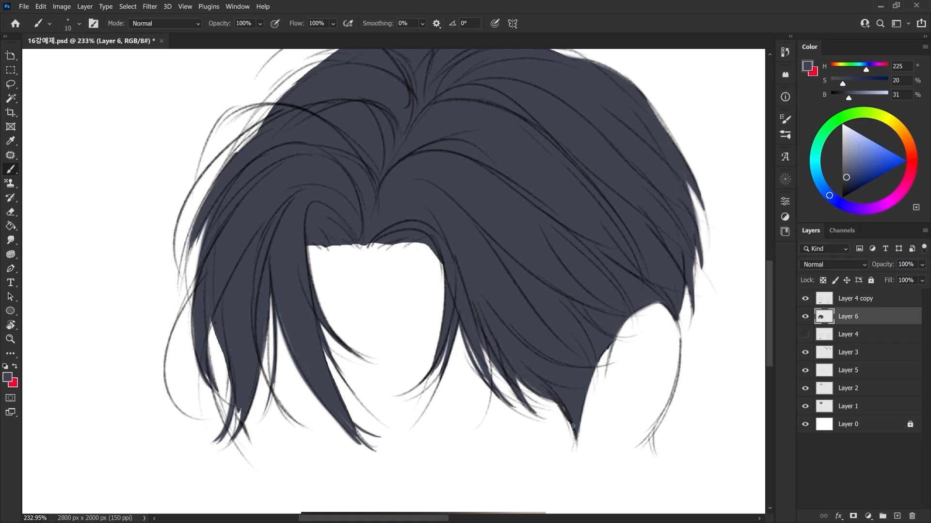
{"action": "left_click_drag", "start_coordinate": [474, 306], "coordinate": [512, 391]}
{"action": "left_click_drag", "start_coordinate": [337, 292], "coordinate": [355, 313]}
Paint the strands along the upper-left outline of the head with a size 10 brush, undoing and redrawing misplaced strokes.
{"action": "key", "text": "z"}
{"action": "key", "text": "r"}
{"action": "mouse_move", "coordinate": [307, 248]}
{"action": "left_mouse_down"}
{"action": "mouse_move", "coordinate": [283, 257]}
{"action": "mouse_move", "coordinate": [322, 176]}
{"action": "left_mouse_up"}
{"action": "key", "text": "z"}
{"action": "left_click_drag", "start_coordinate": [378, 182], "coordinate": [446, 184]}
{"action": "key", "text": "b"}
{"action": "left_click_drag", "start_coordinate": [391, 201], "coordinate": [324, 193]}
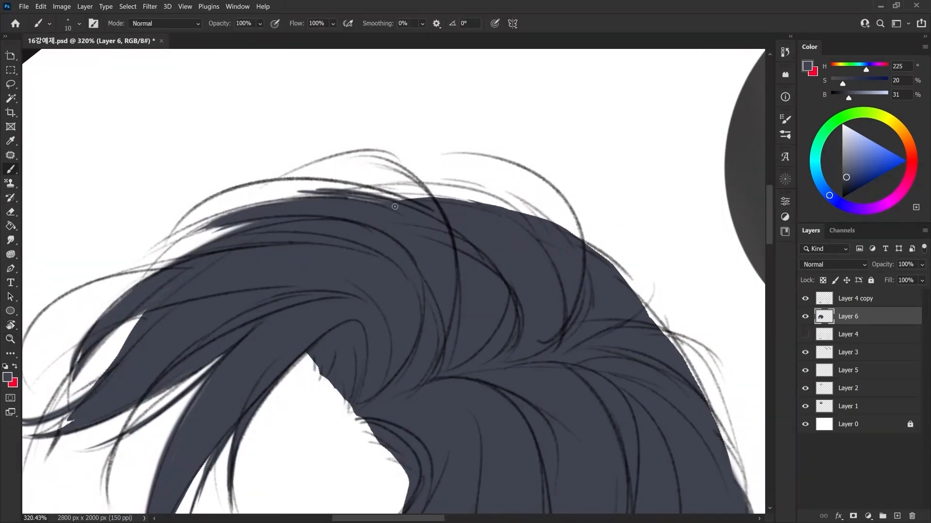
{"action": "key", "text": "ctrl+z"}
{"action": "key", "text": "ctrl+z"}
{"action": "key", "text": "ctrl+z"}
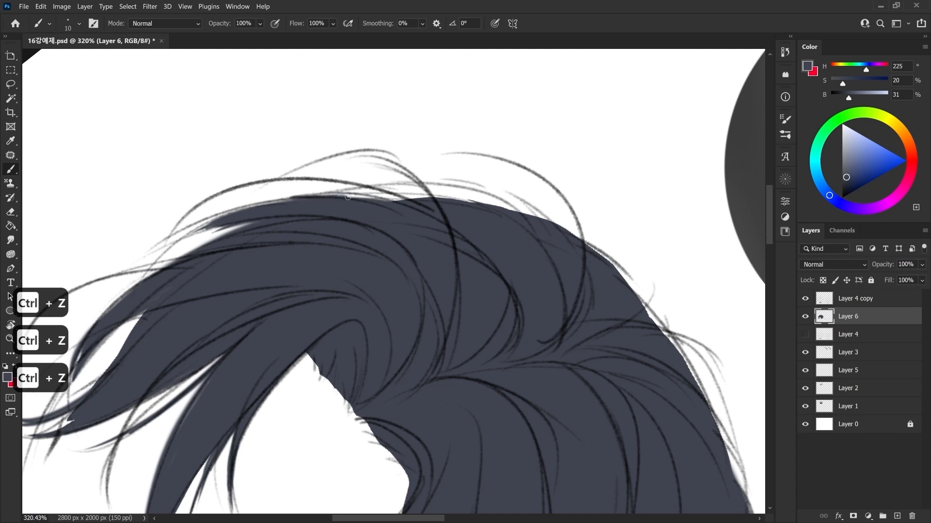
{"action": "left_click_drag", "start_coordinate": [408, 203], "coordinate": [251, 183]}
{"action": "key", "text": "ctrl+z"}
{"action": "mouse_move", "coordinate": [403, 201]}
{"action": "left_mouse_down"}
{"action": "mouse_move", "coordinate": [237, 185]}
{"action": "mouse_move", "coordinate": [266, 182]}
{"action": "mouse_move", "coordinate": [348, 205]}
{"action": "mouse_move", "coordinate": [303, 190]}
{"action": "left_mouse_up"}
{"action": "mouse_move", "coordinate": [342, 190]}
{"action": "left_mouse_down"}
{"action": "mouse_move", "coordinate": [442, 202]}
{"action": "mouse_move", "coordinate": [310, 188]}
{"action": "left_mouse_up"}
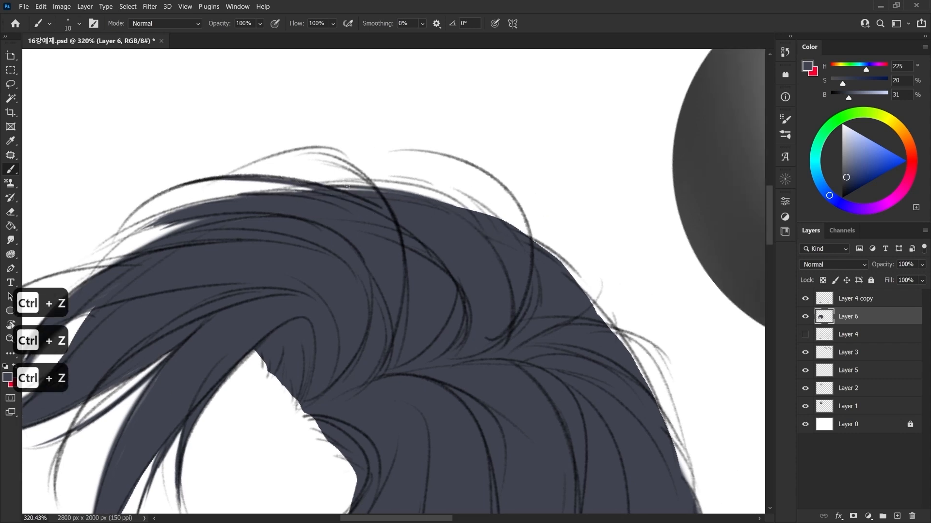
Fill the crown outline up to the line art and paint navy along the flyaway strands arching above it.
{"action": "left_click_drag", "start_coordinate": [482, 213], "coordinate": [331, 185]}
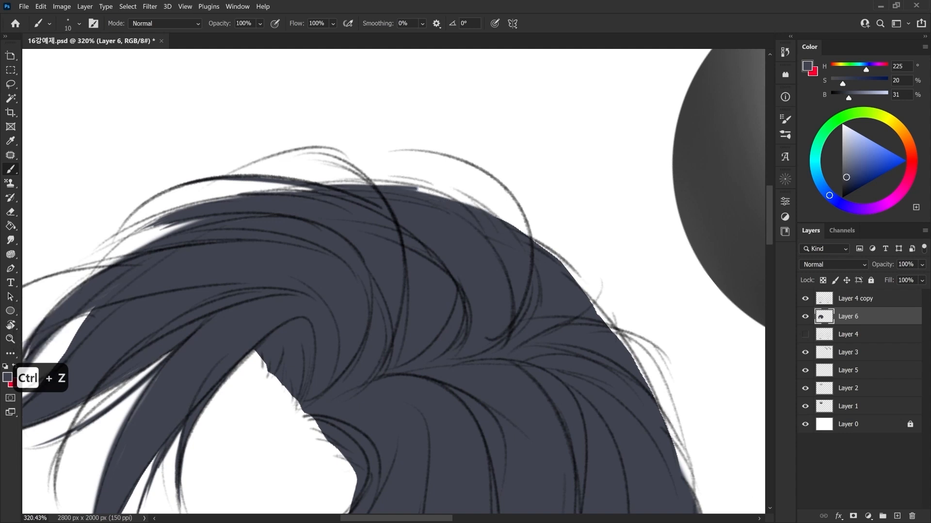
{"action": "left_click_drag", "start_coordinate": [499, 218], "coordinate": [374, 192]}
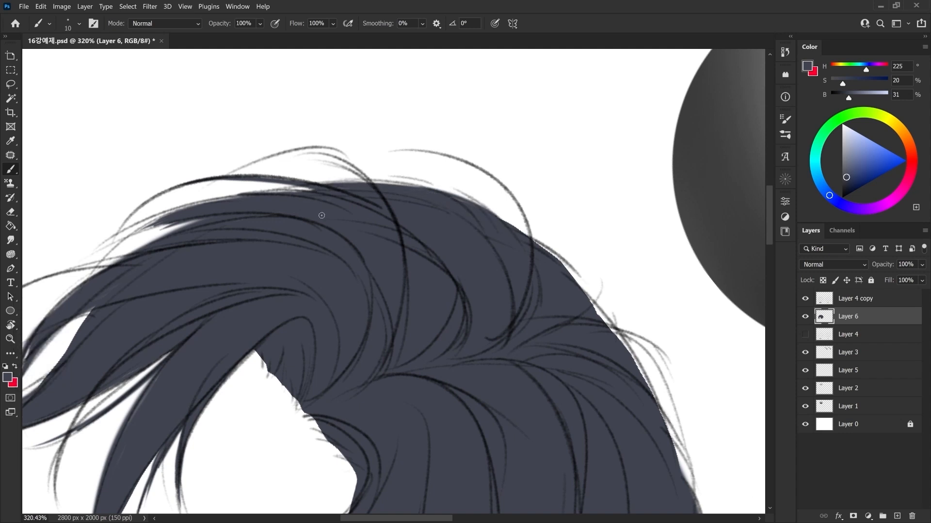
{"action": "left_click_drag", "start_coordinate": [321, 215], "coordinate": [345, 240]}
{"action": "left_click_drag", "start_coordinate": [393, 208], "coordinate": [283, 182]}
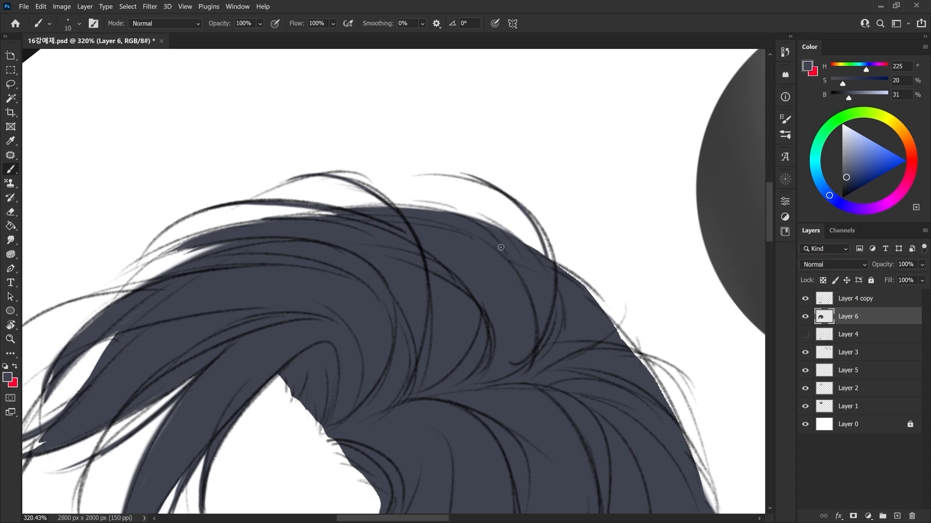
{"action": "left_click_drag", "start_coordinate": [500, 247], "coordinate": [473, 248]}
{"action": "key", "text": "ctrl+z"}
{"action": "mouse_move", "coordinate": [525, 262]}
{"action": "left_mouse_down"}
{"action": "mouse_move", "coordinate": [433, 178]}
{"action": "mouse_move", "coordinate": [443, 185]}
{"action": "left_mouse_up"}
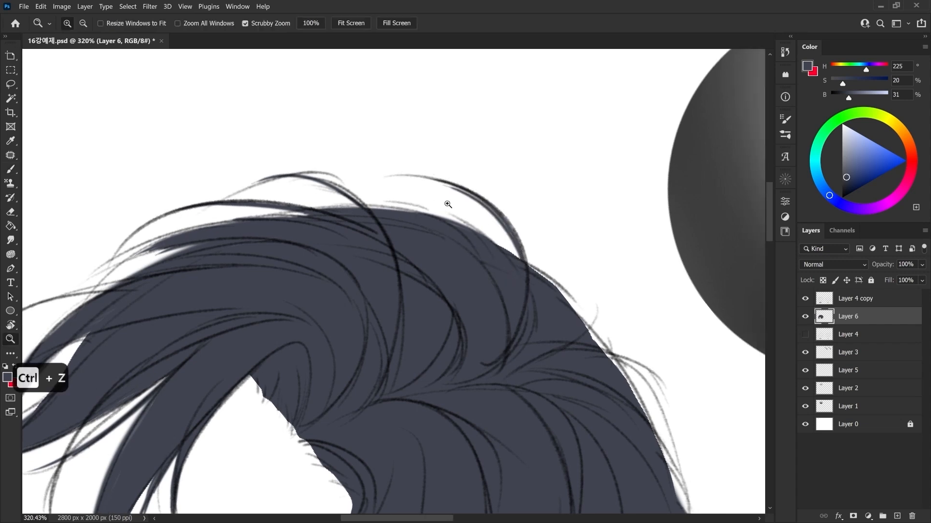
{"action": "key", "text": "ctrl+z"}
Extend the navy base to the line art from the crown along the upper right of the head with a larger brush.
{"action": "left_click_drag", "start_coordinate": [588, 357], "coordinate": [529, 298]}
{"action": "key", "text": "]"}
{"action": "left_click_drag", "start_coordinate": [509, 243], "coordinate": [588, 361]}
{"action": "mouse_move", "coordinate": [519, 262]}
{"action": "left_mouse_down"}
{"action": "mouse_move", "coordinate": [591, 368]}
{"action": "mouse_move", "coordinate": [571, 343]}
{"action": "mouse_move", "coordinate": [633, 463]}
{"action": "left_mouse_up"}
{"action": "left_click_drag", "start_coordinate": [571, 344], "coordinate": [622, 467]}
{"action": "mouse_move", "coordinate": [612, 409]}
{"action": "left_mouse_down"}
{"action": "mouse_move", "coordinate": [629, 462]}
{"action": "mouse_move", "coordinate": [583, 388]}
{"action": "left_mouse_up"}
Paint a thin loose strand outside the upper-right contour with a size 10 brush, undoing the extra stroke.
{"action": "key", "text": "["}
{"action": "left_click_drag", "start_coordinate": [501, 245], "coordinate": [599, 381]}
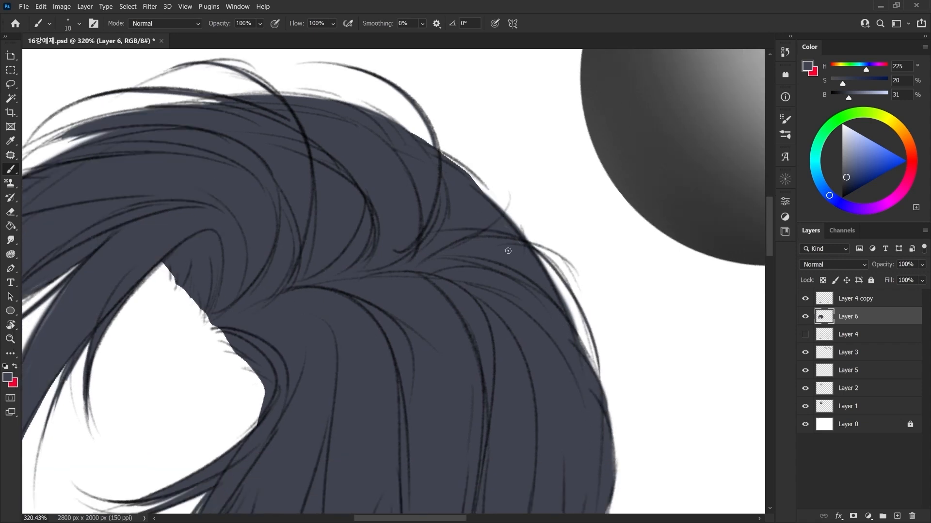
{"action": "left_click_drag", "start_coordinate": [540, 258], "coordinate": [598, 384]}
{"action": "key", "text": "ctrl+z"}
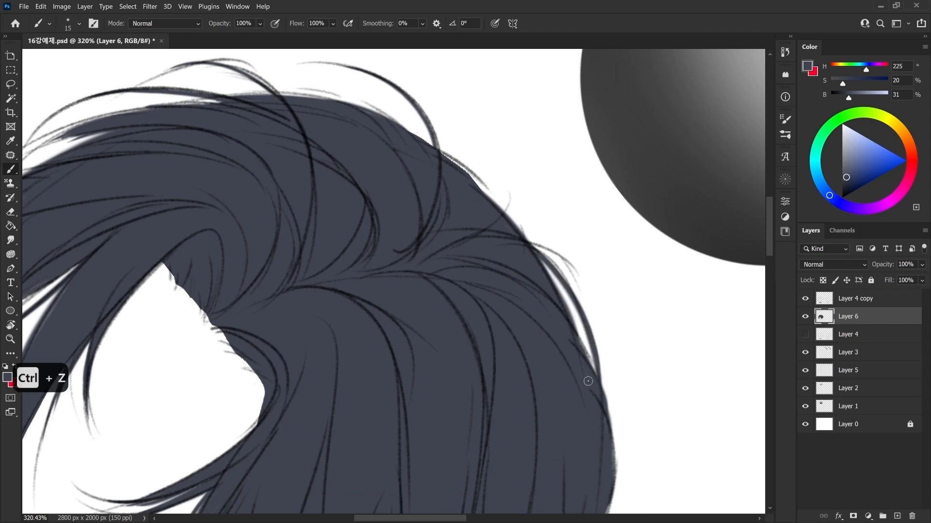
Paint short jagged strokes along the left part of the hairline above the face opening.
{"action": "left_click_drag", "start_coordinate": [490, 264], "coordinate": [475, 259]}
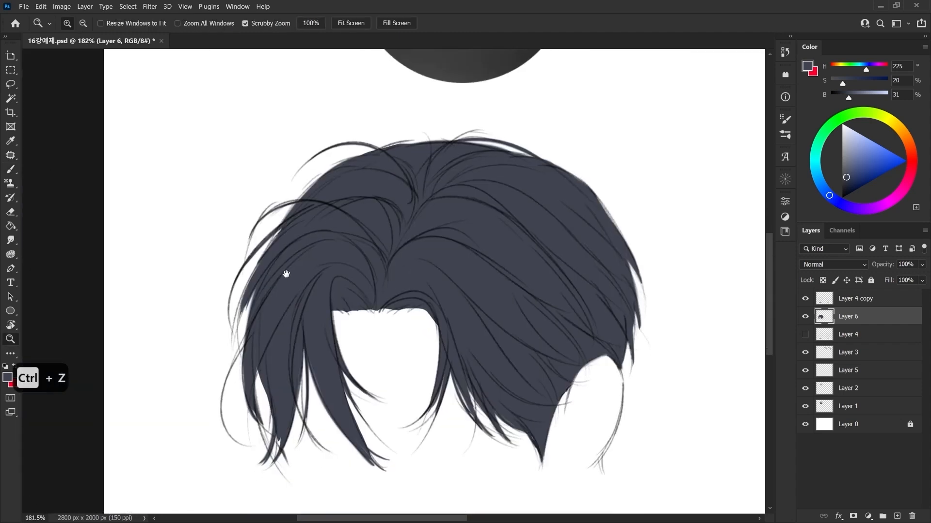
{"action": "key", "text": "b"}
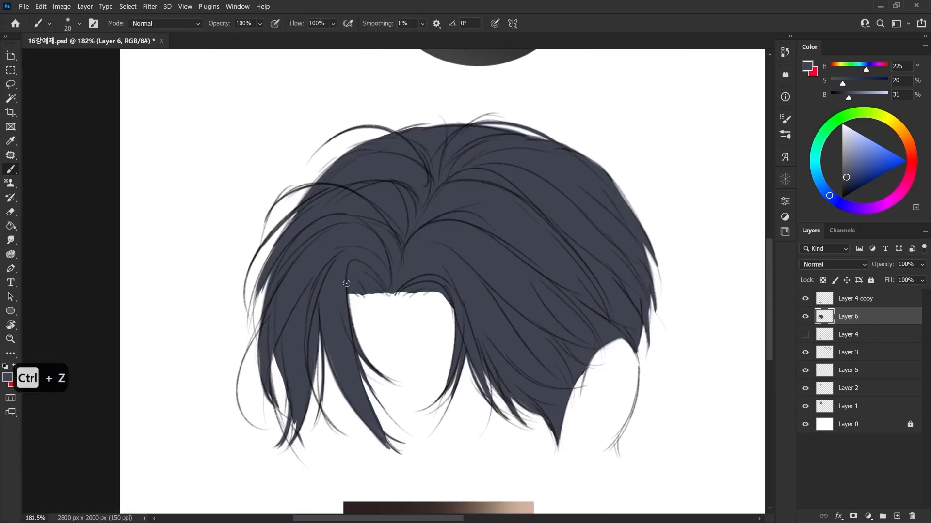
{"action": "left_click_drag", "start_coordinate": [355, 294], "coordinate": [400, 295]}
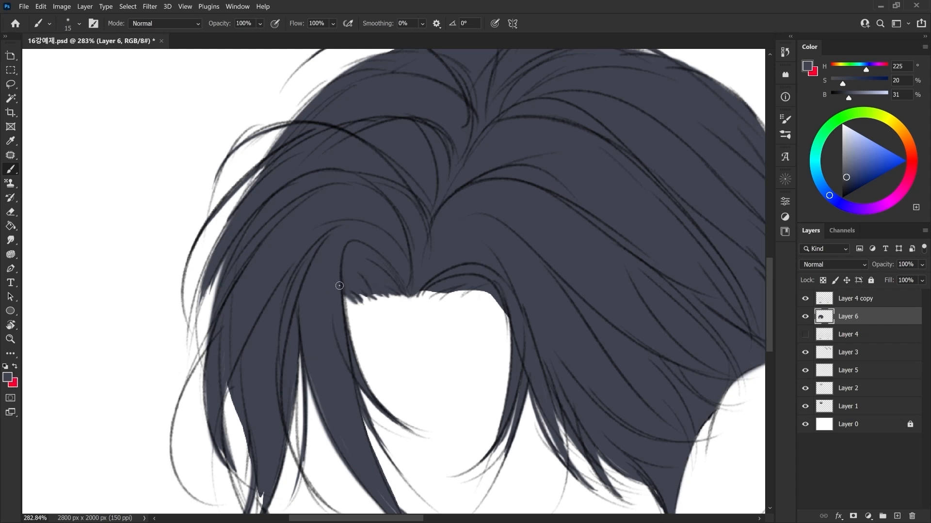
Undo the last strokes on the left side lock and rework its outer strands with a size 10 brush.
{"action": "left_click_drag", "start_coordinate": [258, 316], "coordinate": [296, 290]}
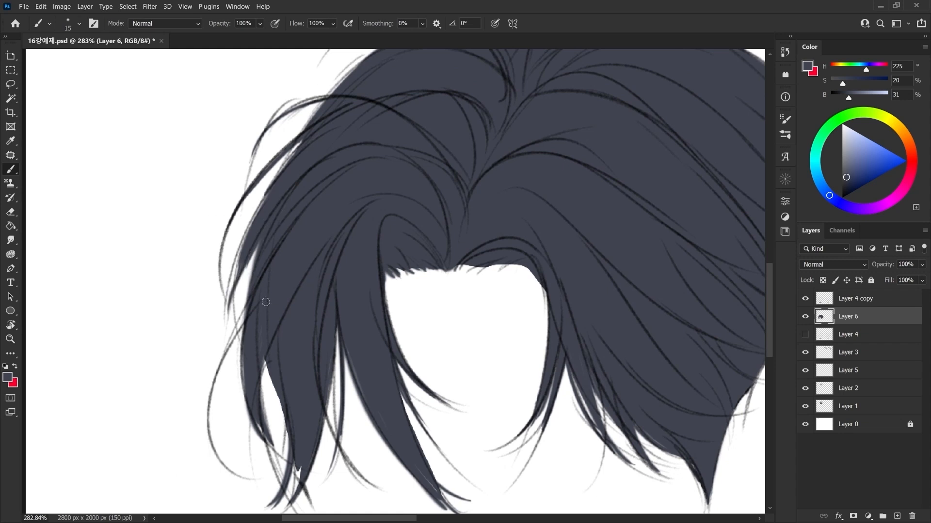
{"action": "key", "text": "ctrl+z"}
{"action": "key", "text": "ctrl+z"}
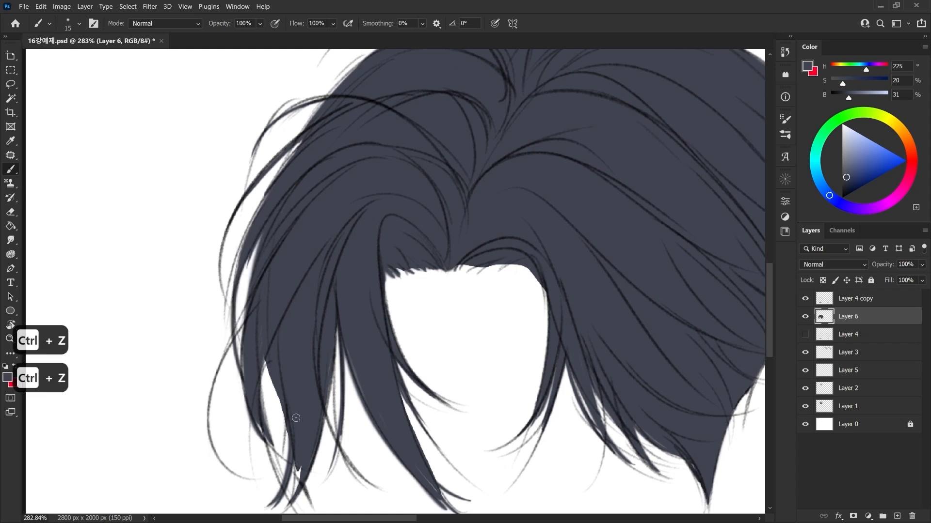
{"action": "key", "text": "ctrl+z"}
{"action": "key", "text": "bracketleft"}
{"action": "left_click_drag", "start_coordinate": [278, 418], "coordinate": [281, 355]}
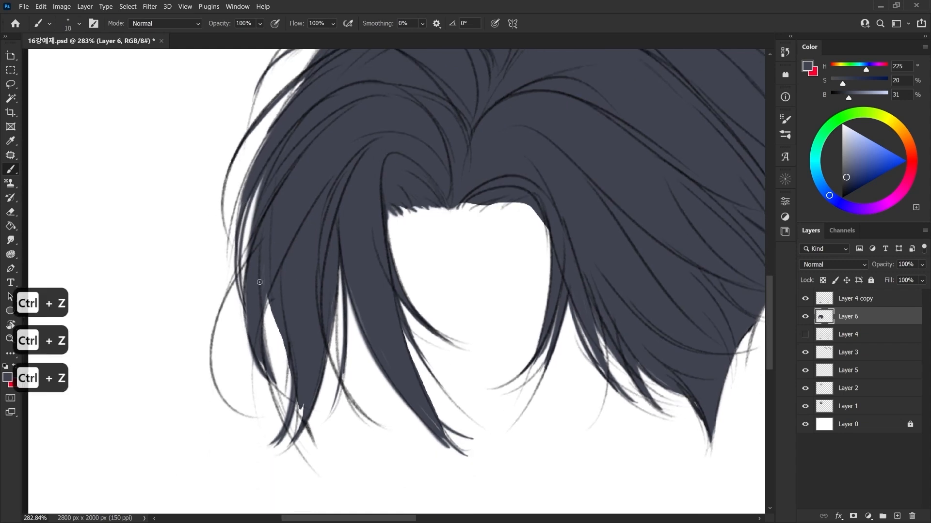
{"action": "left_click_drag", "start_coordinate": [259, 317], "coordinate": [273, 318]}
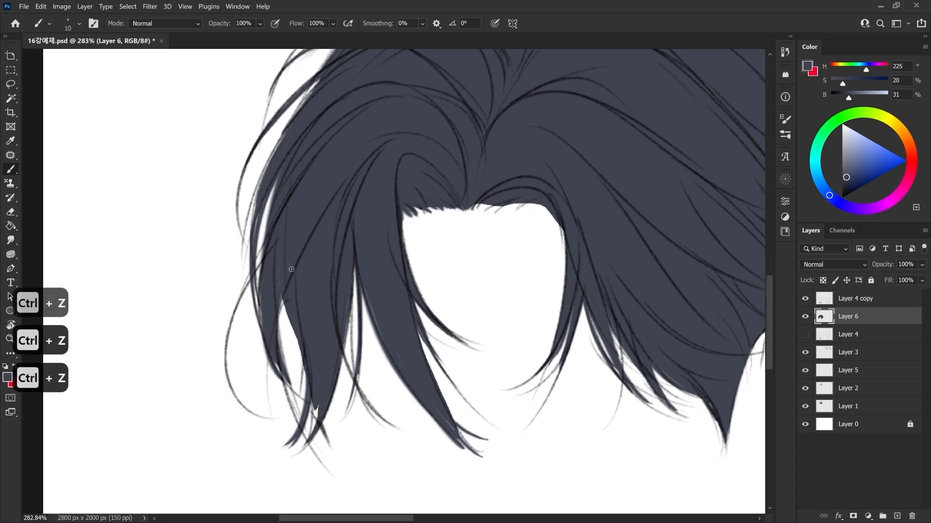
{"action": "left_click_drag", "start_coordinate": [334, 325], "coordinate": [304, 372]}
{"action": "left_click_drag", "start_coordinate": [291, 295], "coordinate": [243, 367]}
Resample the navy base color and paint short strokes along the right part of the hairline with a size 15 brush.
{"action": "left_click_drag", "start_coordinate": [375, 188], "coordinate": [353, 195]}
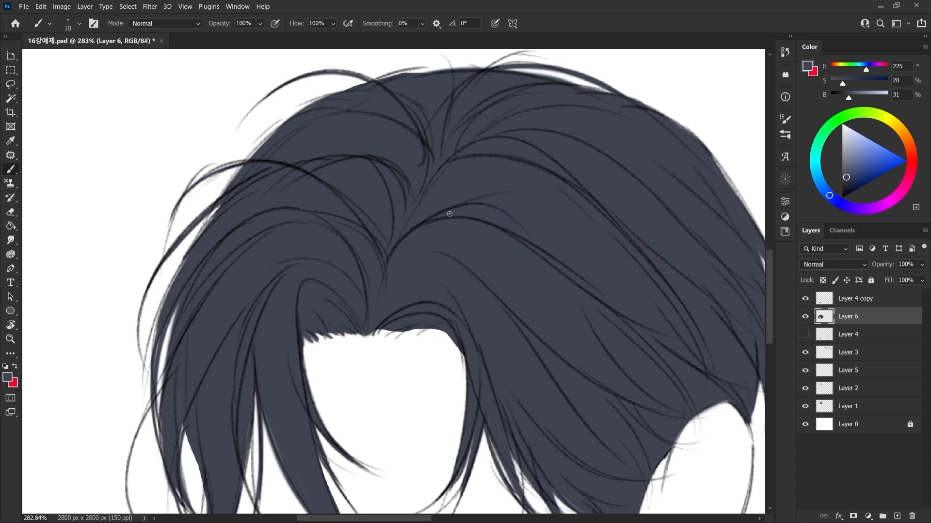
{"action": "key", "text": "i"}
{"action": "left_click", "coordinate": [407, 275]}
{"action": "key", "text": "b"}
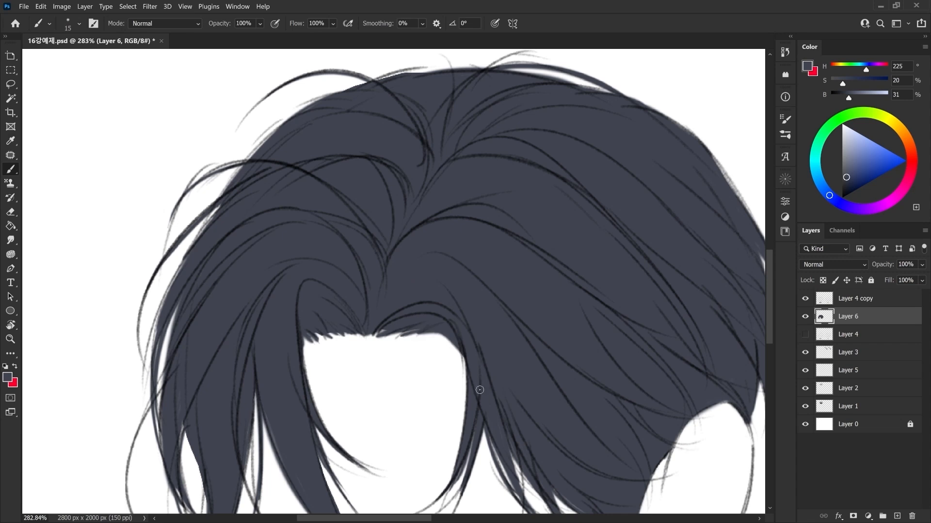
{"action": "key", "text": "i"}
{"action": "left_click", "coordinate": [403, 291]}
{"action": "key", "text": "b"}
{"action": "key", "text": "]"}
{"action": "scroll", "coordinate": [339, 314], "scroll_direction": "down", "scroll_amount": 3}
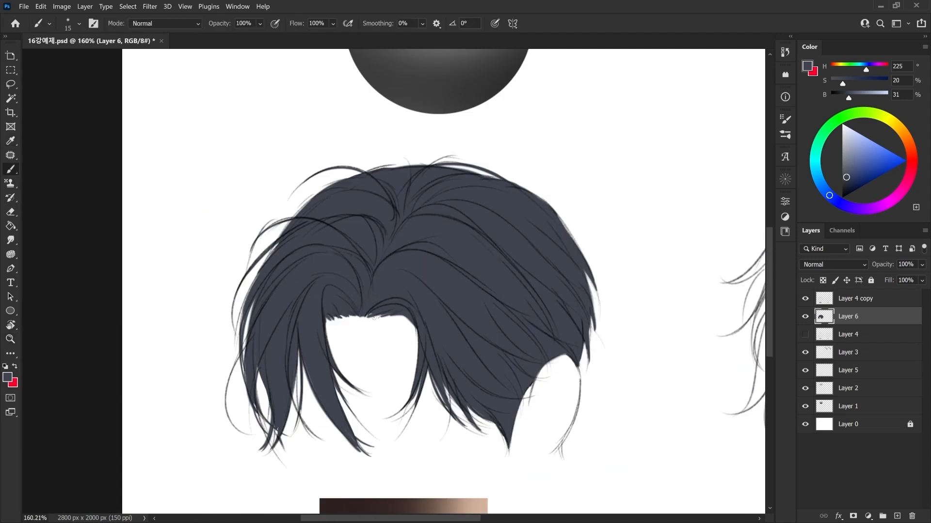
Paint a fine loose strand curving from the bang below the face opening with a size 10 brush, undoing failed strokes.
{"action": "key", "text": "ctrl+z"}
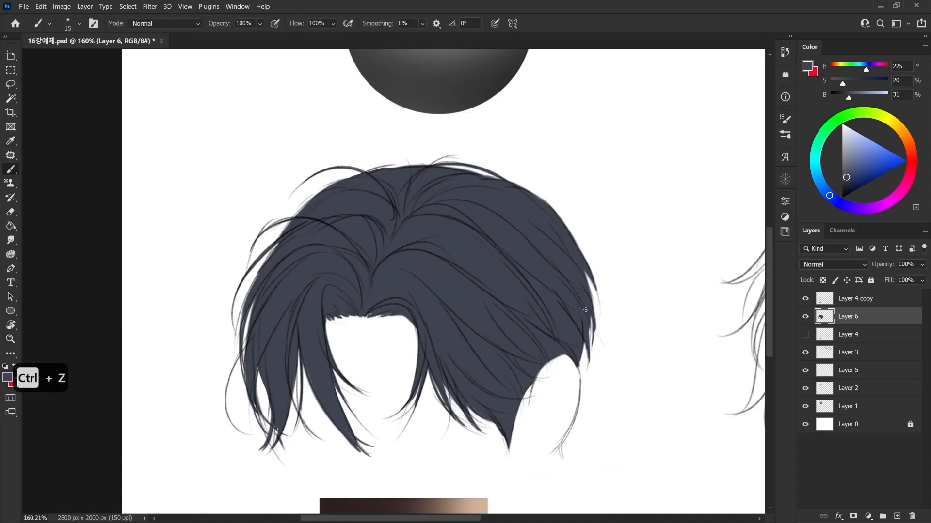
{"action": "left_click_drag", "start_coordinate": [493, 380], "coordinate": [495, 351]}
{"action": "key", "text": "bracketleft"}
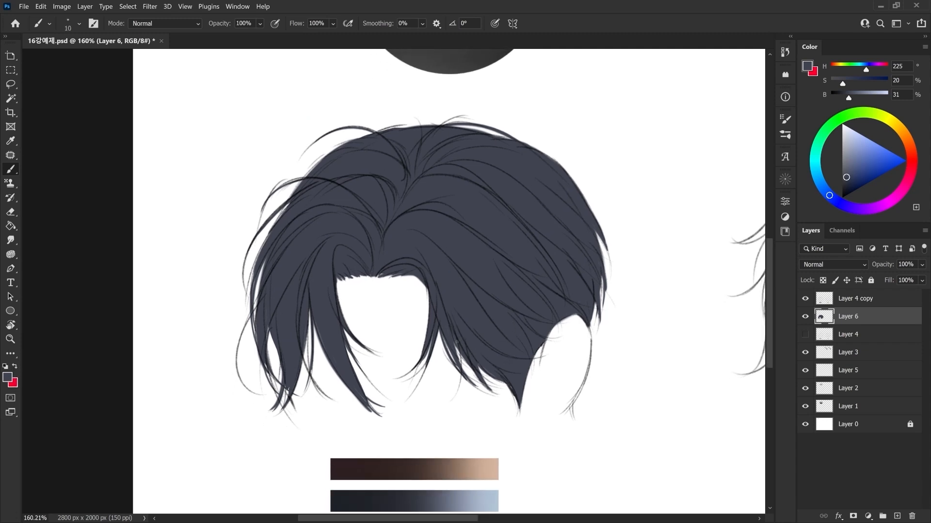
{"action": "key", "text": "ctrl+z"}
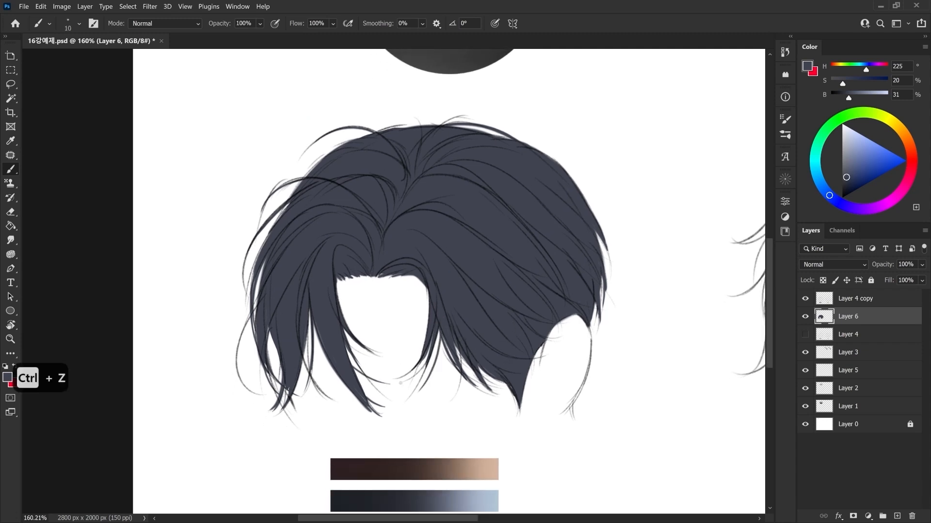
{"action": "key", "text": "ctrl+z"}
{"action": "key", "text": "ctrl+z"}
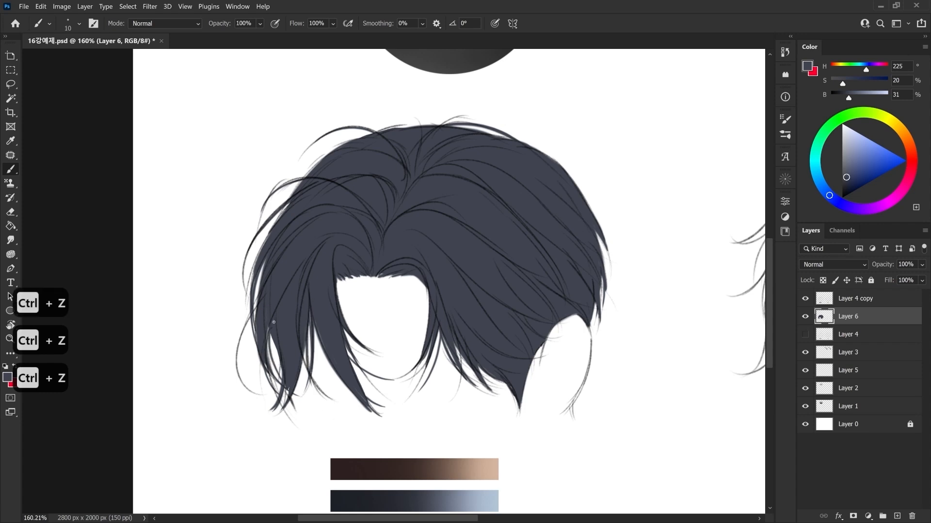
Lock the transparent pixels of Layer 6 and change the foreground color to H 5, S 20, B 31.
{"action": "mouse_move", "coordinate": [321, 324]}
{"action": "left_mouse_down"}
{"action": "mouse_move", "coordinate": [312, 272]}
{"action": "mouse_move", "coordinate": [335, 330]}
{"action": "mouse_move", "coordinate": [363, 330]}
{"action": "mouse_move", "coordinate": [377, 345]}
{"action": "left_mouse_up"}
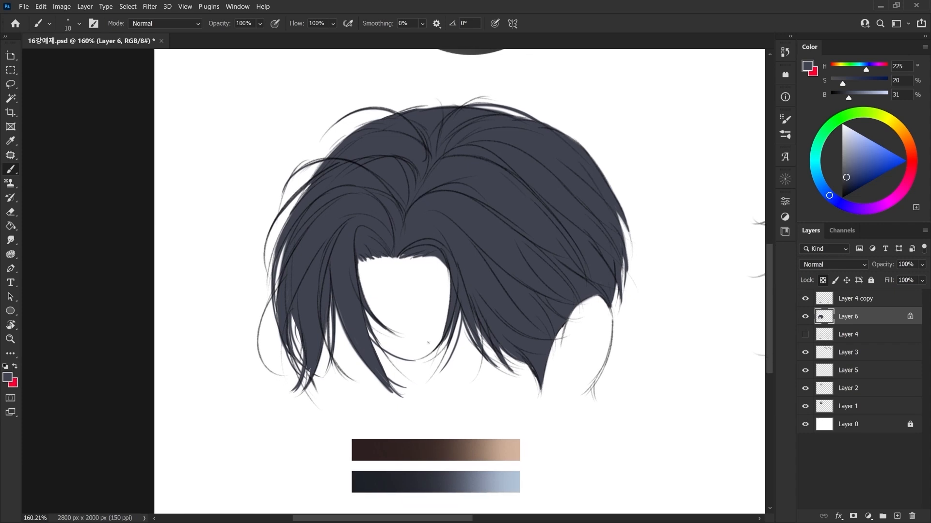
{"action": "right_click", "coordinate": [407, 339]}
{"action": "double_click", "coordinate": [517, 380]}
{"action": "key", "text": "alt"}
{"action": "left_click_drag", "start_coordinate": [392, 403], "coordinate": [382, 389]}
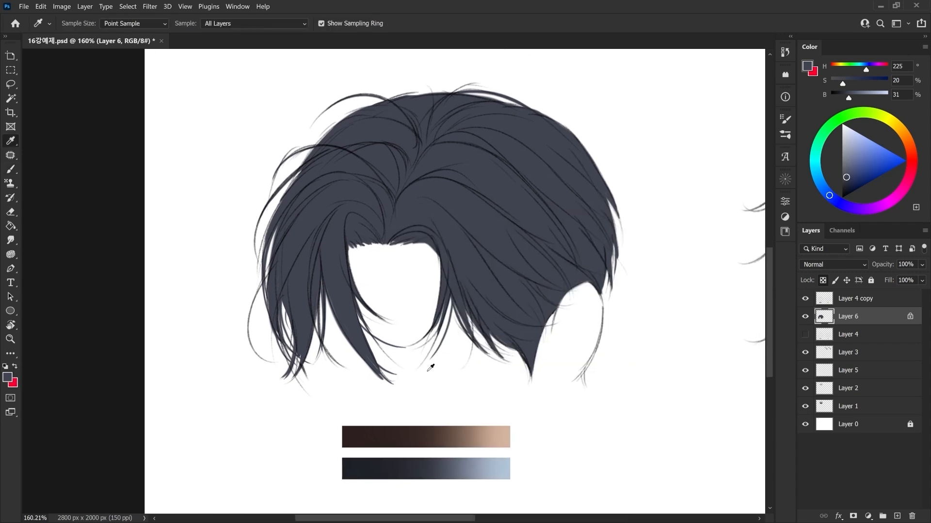
{"action": "left_click_drag", "start_coordinate": [431, 368], "coordinate": [430, 363]}
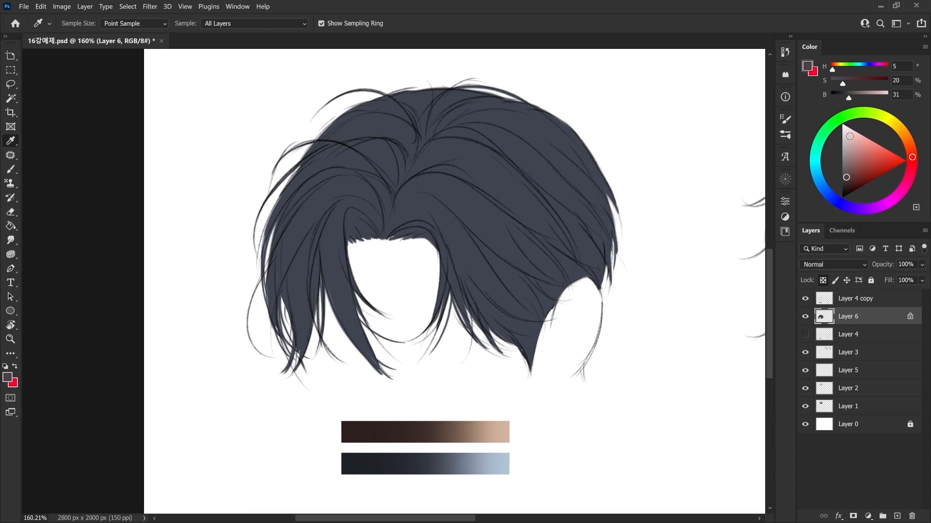
Set the foreground color to H 5, S 13, B 88 and faintly tint the lower hair ends with a size 600 soft brush, undoing one stroke.
{"action": "left_click", "coordinate": [898, 153]}
{"action": "key", "text": "b"}
{"action": "scroll", "coordinate": [340, 256], "scroll_direction": "down", "scroll_amount": 2}
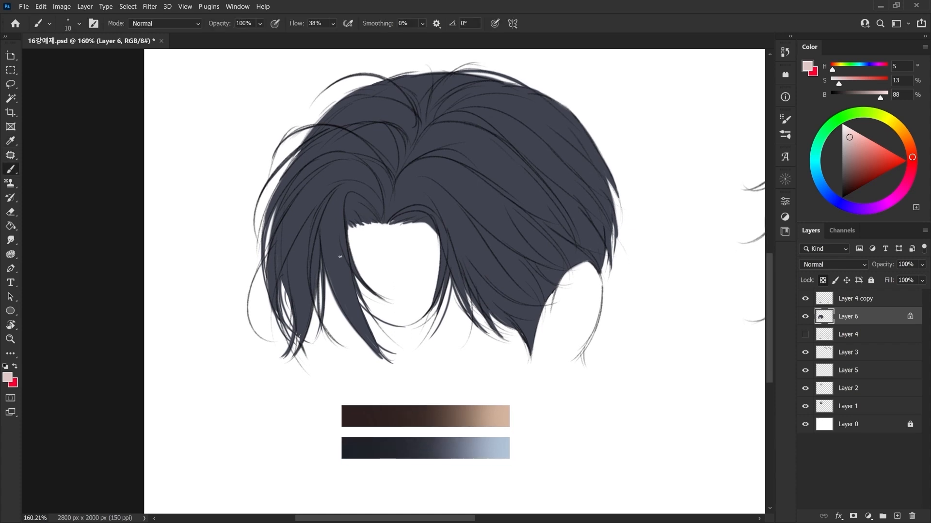
{"action": "key", "text": "]"}
{"action": "key", "text": "]"}
{"action": "key", "text": "]"}
{"action": "key", "text": "]"}
{"action": "key", "text": "]"}
{"action": "key", "text": "]"}
{"action": "key", "text": "]"}
{"action": "key", "text": "]"}
{"action": "key", "text": "]"}
{"action": "key", "text": "]"}
{"action": "key", "text": "]"}
{"action": "key", "text": "]"}
{"action": "key", "text": "]"}
{"action": "key", "text": "]"}
{"action": "key", "text": "]"}
{"action": "key", "text": "]"}
{"action": "key", "text": "]"}
{"action": "key", "text": "]"}
{"action": "key", "text": "]"}
{"action": "key", "text": "]"}
{"action": "mouse_move", "coordinate": [339, 374]}
{"action": "left_mouse_down"}
{"action": "mouse_move", "coordinate": [414, 373]}
{"action": "mouse_move", "coordinate": [316, 372]}
{"action": "mouse_move", "coordinate": [456, 374]}
{"action": "mouse_move", "coordinate": [331, 376]}
{"action": "mouse_move", "coordinate": [503, 362]}
{"action": "mouse_move", "coordinate": [319, 358]}
{"action": "mouse_move", "coordinate": [333, 374]}
{"action": "mouse_move", "coordinate": [505, 355]}
{"action": "mouse_move", "coordinate": [508, 366]}
{"action": "mouse_move", "coordinate": [320, 374]}
{"action": "mouse_move", "coordinate": [450, 381]}
{"action": "mouse_move", "coordinate": [524, 352]}
{"action": "mouse_move", "coordinate": [461, 366]}
{"action": "mouse_move", "coordinate": [471, 333]}
{"action": "mouse_move", "coordinate": [494, 321]}
{"action": "mouse_move", "coordinate": [424, 319]}
{"action": "mouse_move", "coordinate": [524, 326]}
{"action": "mouse_move", "coordinate": [270, 339]}
{"action": "mouse_move", "coordinate": [396, 391]}
{"action": "left_mouse_up"}
{"action": "key", "text": "ctrl+z"}
{"action": "key", "text": "bracketleft"}
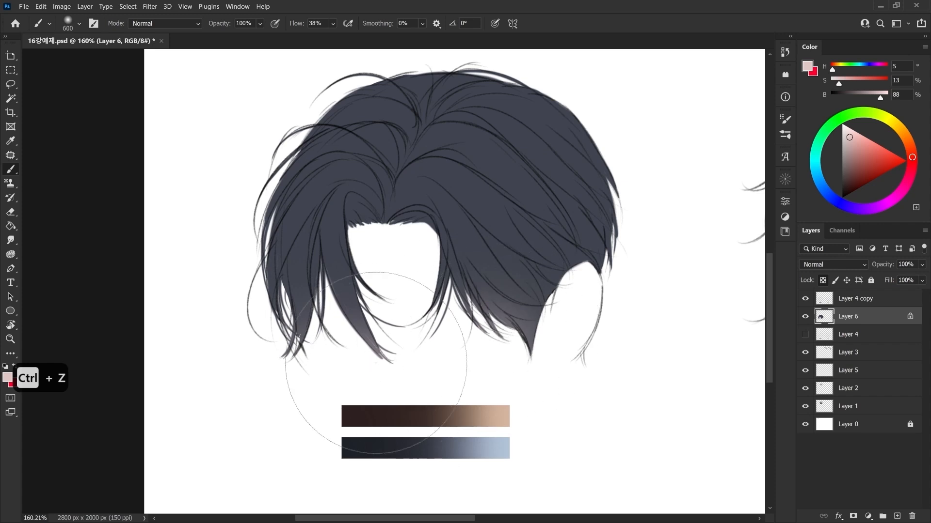
Tint the hairline and the long bang's tip with the pale pink at brush size 400, undoing one stroke.
{"action": "key", "text": "bracketleft"}
{"action": "left_click_drag", "start_coordinate": [364, 208], "coordinate": [384, 228]}
{"action": "key", "text": "ctrl+z"}
{"action": "mouse_move", "coordinate": [393, 359]}
{"action": "left_mouse_down"}
{"action": "mouse_move", "coordinate": [381, 360]}
{"action": "mouse_move", "coordinate": [391, 377]}
{"action": "left_mouse_up"}
{"action": "key", "text": "z"}
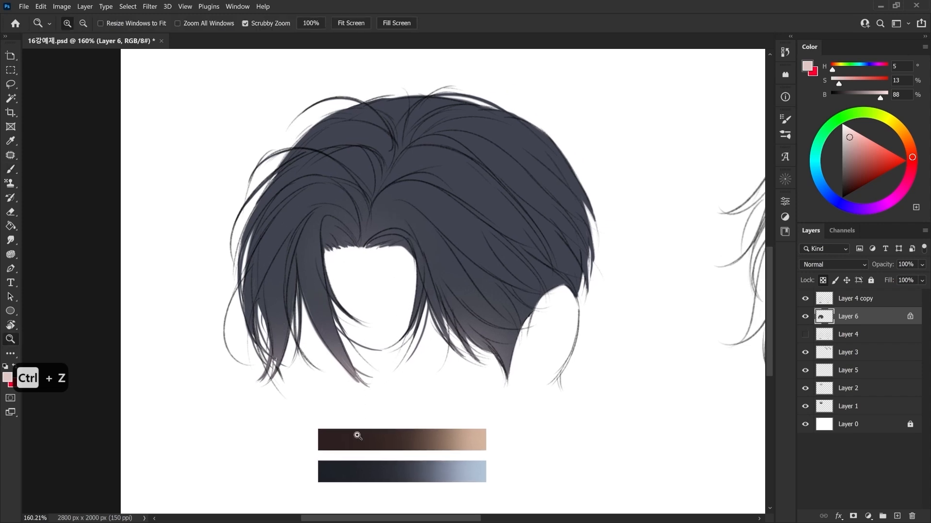
Sample dark navy (H 218, S 27, B 16) from the blue palette bar and shade the hair parting, reducing the brush to size 175.
{"action": "key", "text": "i"}
{"action": "left_click", "coordinate": [339, 465]}
{"action": "scroll", "coordinate": [349, 430], "scroll_direction": "up", "scroll_amount": 1}
{"action": "key", "text": "b"}
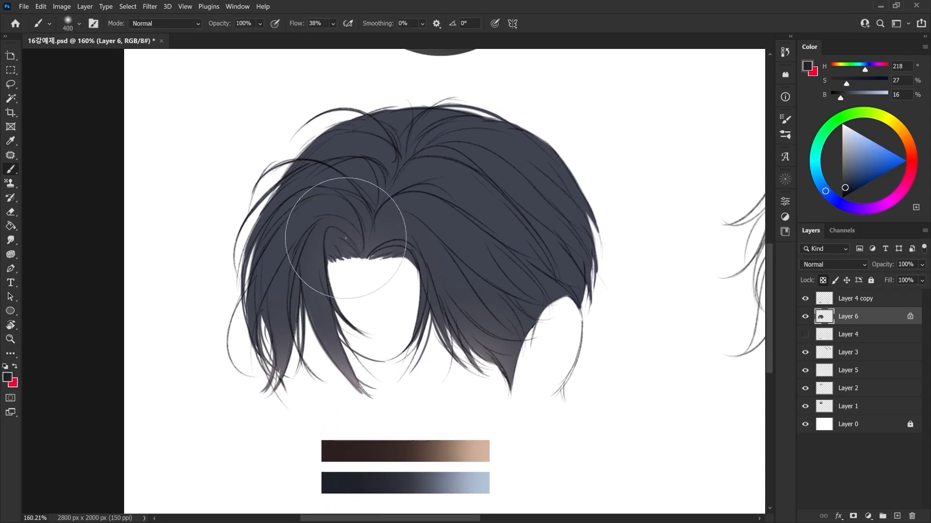
{"action": "key", "text": "bracketright"}
{"action": "mouse_move", "coordinate": [374, 228]}
{"action": "left_mouse_down"}
{"action": "mouse_move", "coordinate": [419, 137]}
{"action": "mouse_move", "coordinate": [385, 184]}
{"action": "mouse_move", "coordinate": [422, 144]}
{"action": "mouse_move", "coordinate": [376, 216]}
{"action": "mouse_move", "coordinate": [419, 137]}
{"action": "mouse_move", "coordinate": [371, 234]}
{"action": "mouse_move", "coordinate": [418, 145]}
{"action": "mouse_move", "coordinate": [380, 196]}
{"action": "mouse_move", "coordinate": [405, 129]}
{"action": "left_mouse_up"}
{"action": "key", "text": "bracketleft"}
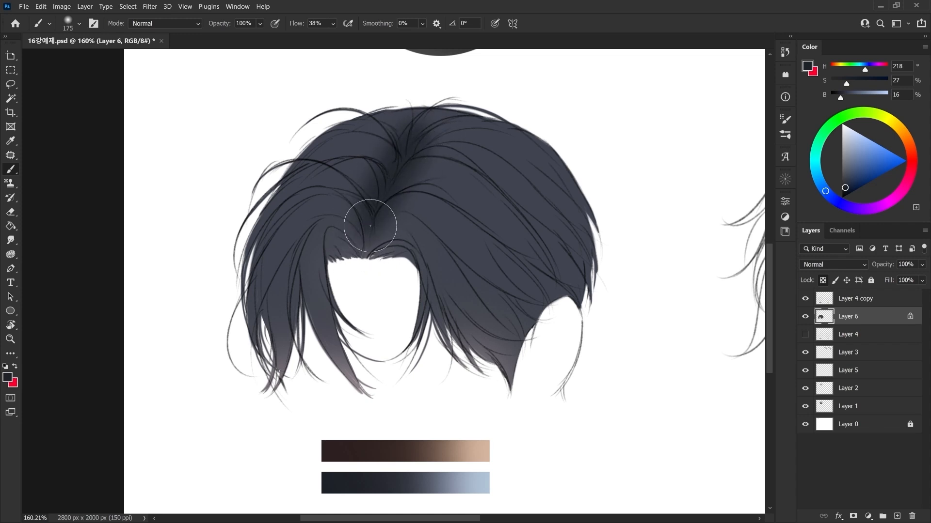
{"action": "mouse_move", "coordinate": [388, 166]}
{"action": "left_mouse_down"}
{"action": "mouse_move", "coordinate": [416, 144]}
{"action": "mouse_move", "coordinate": [397, 178]}
{"action": "mouse_move", "coordinate": [424, 175]}
{"action": "left_mouse_up"}
Try light blue highlight bands (H 211, S 17, B 81) on both sides of the parting with a size 60 brush, and undo them.
{"action": "left_click", "coordinate": [457, 482], "text": "alt"}
{"action": "key", "text": "bracketleft"}
{"action": "left_click_drag", "start_coordinate": [451, 137], "coordinate": [417, 235]}
{"action": "left_click_drag", "start_coordinate": [390, 129], "coordinate": [319, 227]}
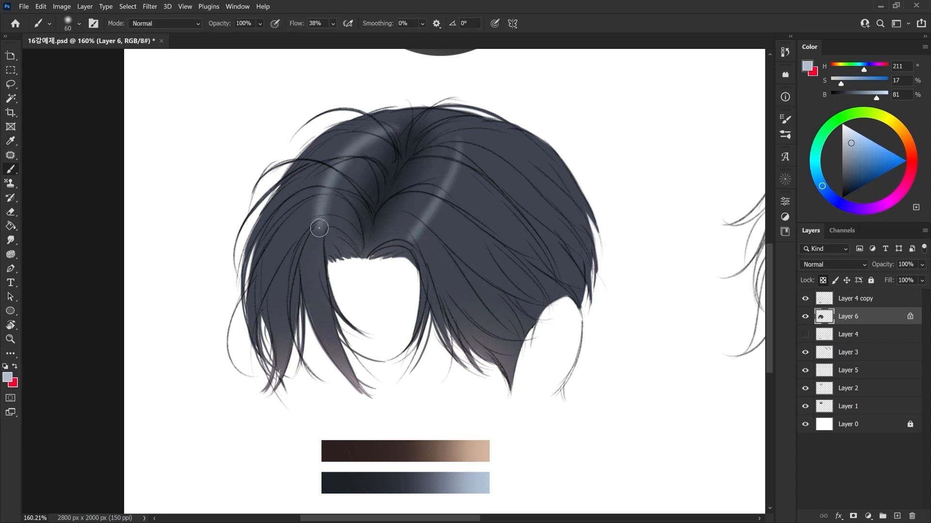
{"action": "key", "text": "ctrl+z"}
{"action": "key", "text": "ctrl+z"}
{"action": "key", "text": "ctrl+z"}
Sample dark navy (H 222, S 24, B 16) and shade the right outer contour and left side locks with a size 300 soft brush.
{"action": "key", "text": "i"}
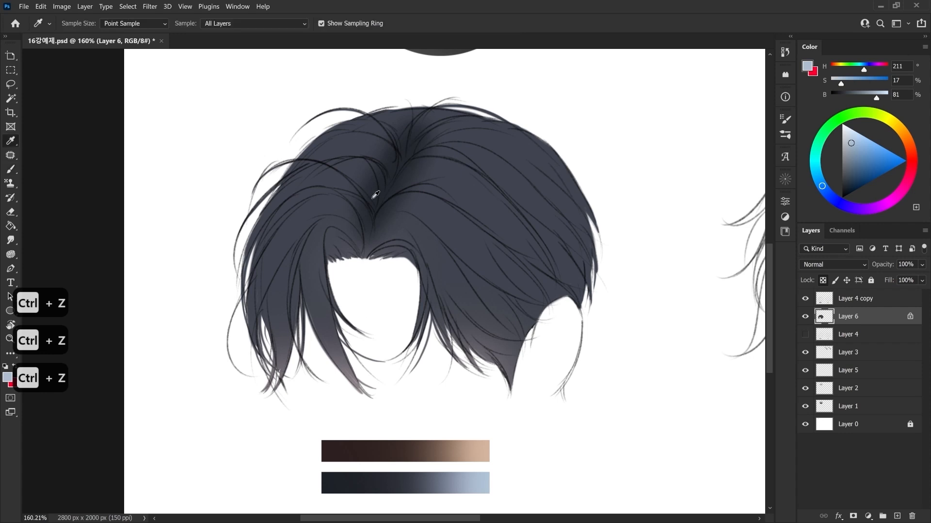
{"action": "left_click", "coordinate": [342, 473]}
{"action": "key", "text": "b"}
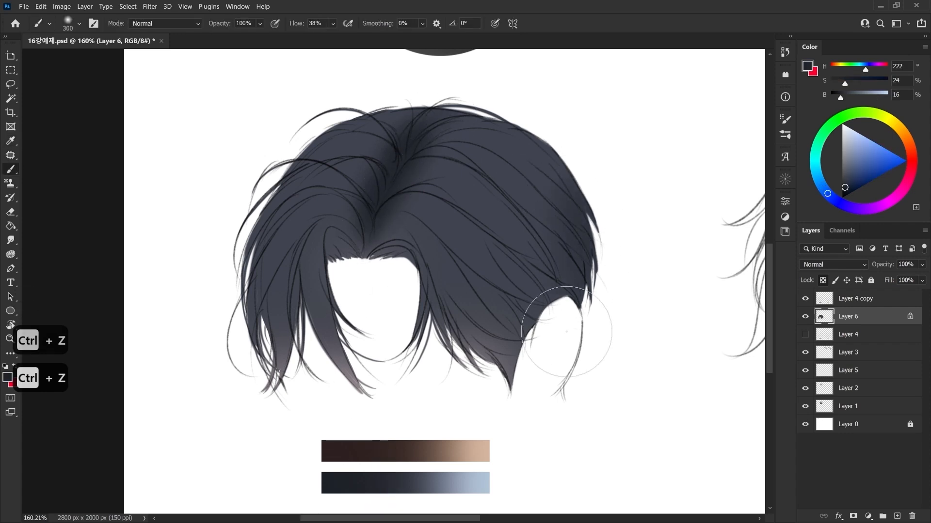
{"action": "key", "text": "bracketright"}
{"action": "key", "text": "bracketright"}
{"action": "key", "text": "bracketright"}
{"action": "mouse_move", "coordinate": [597, 272]}
{"action": "left_mouse_down"}
{"action": "mouse_move", "coordinate": [480, 373]}
{"action": "mouse_move", "coordinate": [550, 156]}
{"action": "mouse_move", "coordinate": [589, 194]}
{"action": "left_mouse_up"}
{"action": "left_click_drag", "start_coordinate": [227, 320], "coordinate": [286, 388]}
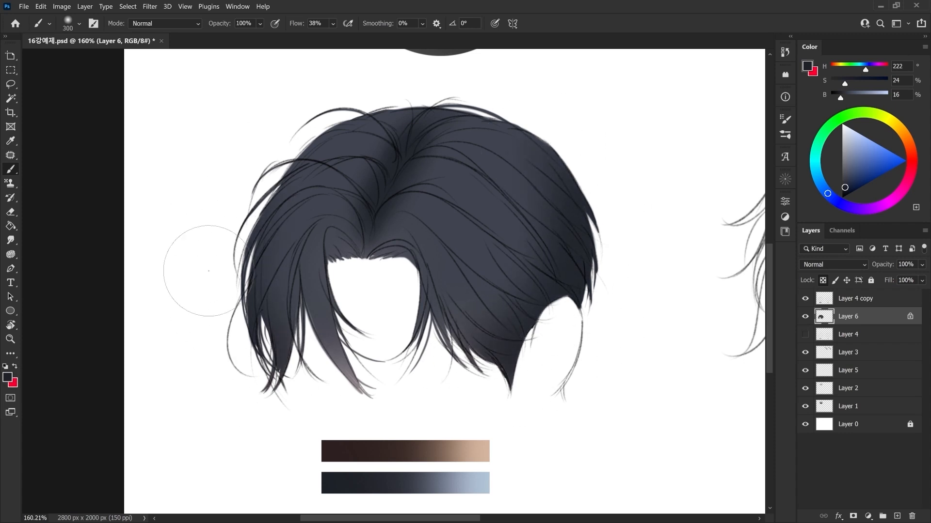
Deepen the navy shadows on the left locks, along the upper contours and on the hair beside the ear.
{"action": "left_click_drag", "start_coordinate": [240, 265], "coordinate": [297, 372]}
{"action": "left_click_drag", "start_coordinate": [517, 128], "coordinate": [594, 228]}
{"action": "left_click_drag", "start_coordinate": [305, 144], "coordinate": [323, 139]}
{"action": "key", "text": "bracketleft"}
{"action": "left_click_drag", "start_coordinate": [533, 320], "coordinate": [499, 340]}
{"action": "key", "text": "bracketright"}
{"action": "key", "text": "bracketright"}
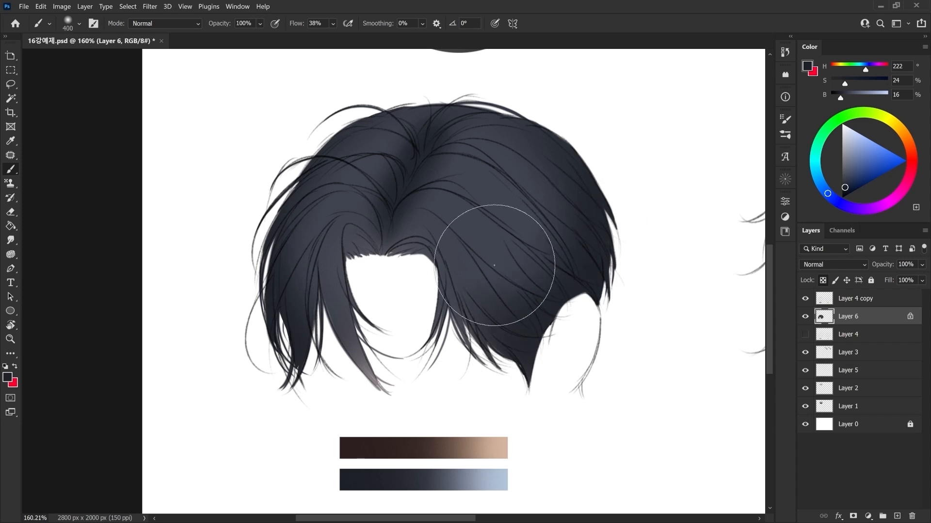
Resample the navy from the palette bar (H 228, S 23, B 17) and soften the lower right shading with a size 500 brush.
{"action": "left_click_drag", "start_coordinate": [350, 441], "coordinate": [349, 414]}
{"action": "left_click", "coordinate": [400, 445], "text": "alt"}
{"action": "key", "text": "bracketright"}
{"action": "key", "text": "bracketright"}
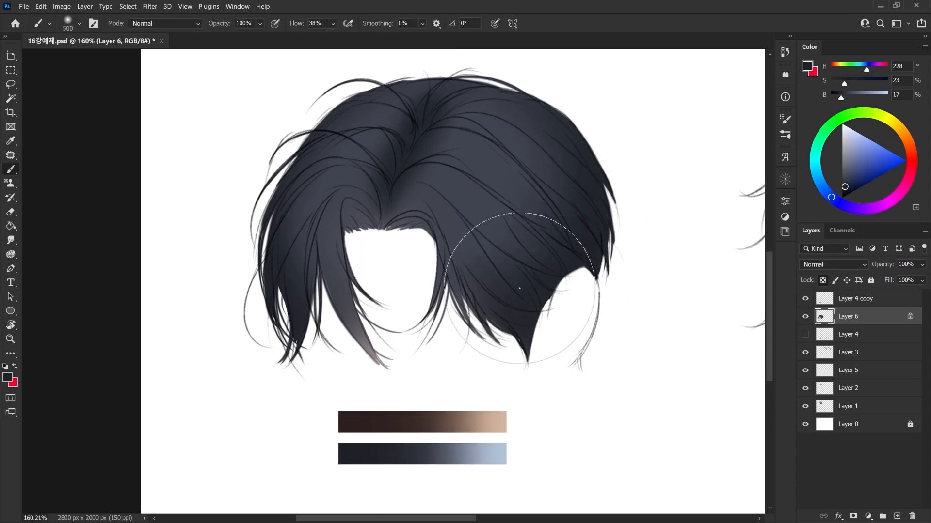
{"action": "key", "text": "bracketleft"}
{"action": "key", "text": "bracketleft"}
Sample light blue from the palette bar and paint broad soft highlights on both sides of the parting, resampling H 218, S 18, B 53.
{"action": "left_click_drag", "start_coordinate": [493, 441], "coordinate": [520, 446]}
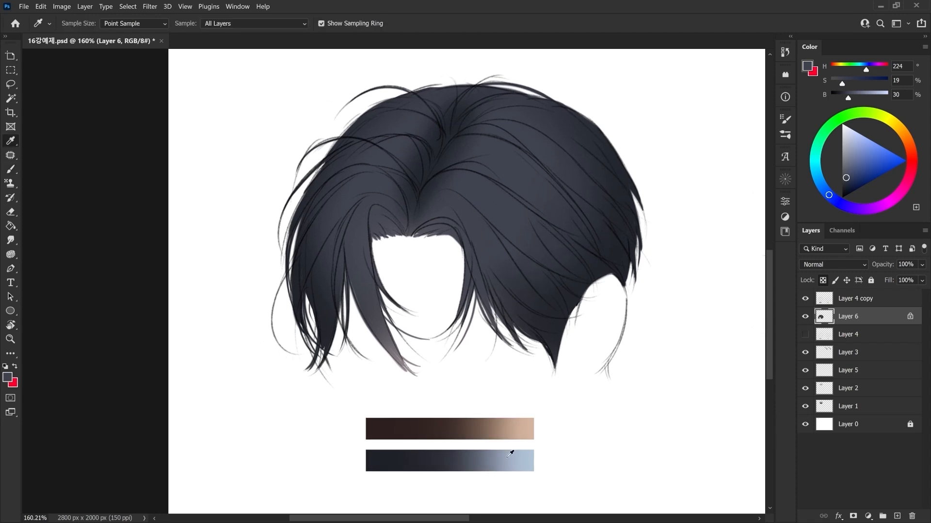
{"action": "left_click", "coordinate": [516, 451], "text": "alt"}
{"action": "mouse_move", "coordinate": [447, 206]}
{"action": "left_mouse_down"}
{"action": "mouse_move", "coordinate": [438, 223]}
{"action": "mouse_move", "coordinate": [467, 223]}
{"action": "mouse_move", "coordinate": [505, 125]}
{"action": "mouse_move", "coordinate": [498, 108]}
{"action": "mouse_move", "coordinate": [504, 169]}
{"action": "mouse_move", "coordinate": [491, 203]}
{"action": "left_mouse_up"}
{"action": "key", "text": "bracketleft"}
{"action": "mouse_move", "coordinate": [354, 149]}
{"action": "left_mouse_down"}
{"action": "mouse_move", "coordinate": [370, 125]}
{"action": "mouse_move", "coordinate": [346, 192]}
{"action": "left_mouse_up"}
{"action": "left_click_drag", "start_coordinate": [403, 256], "coordinate": [382, 258]}
{"action": "left_click", "coordinate": [481, 173], "text": "alt"}
{"action": "key", "text": "bracketleft"}
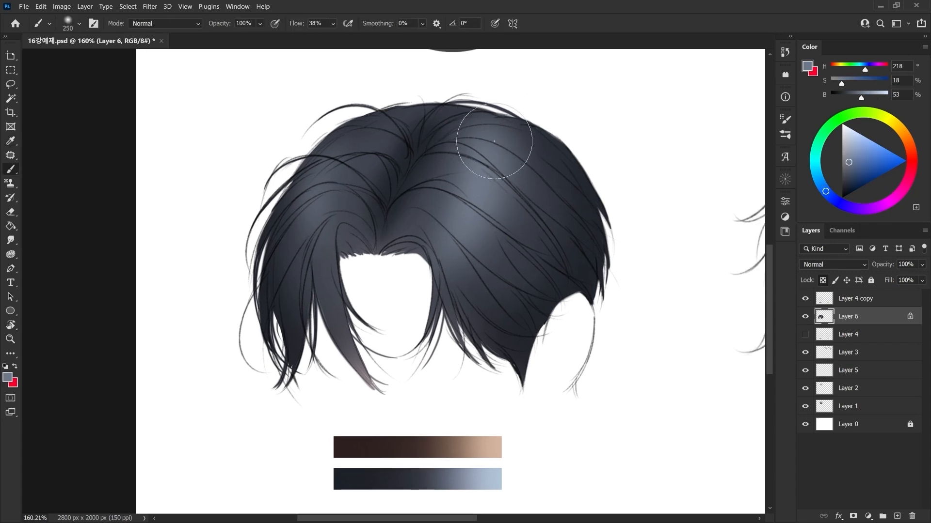
Sample dark navy (H 227, S 21, B 16) and darken the parting's root and the upper right contour with a size 175 brush.
{"action": "left_click", "coordinate": [477, 192], "text": "alt"}
{"action": "left_click", "coordinate": [377, 479], "text": "alt"}
{"action": "key", "text": "bracketleft"}
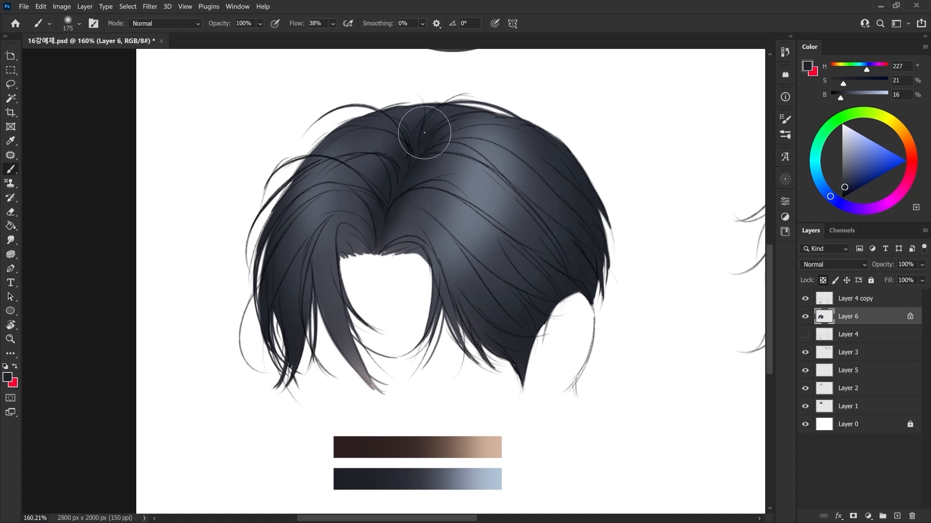
{"action": "left_click_drag", "start_coordinate": [474, 99], "coordinate": [596, 196]}
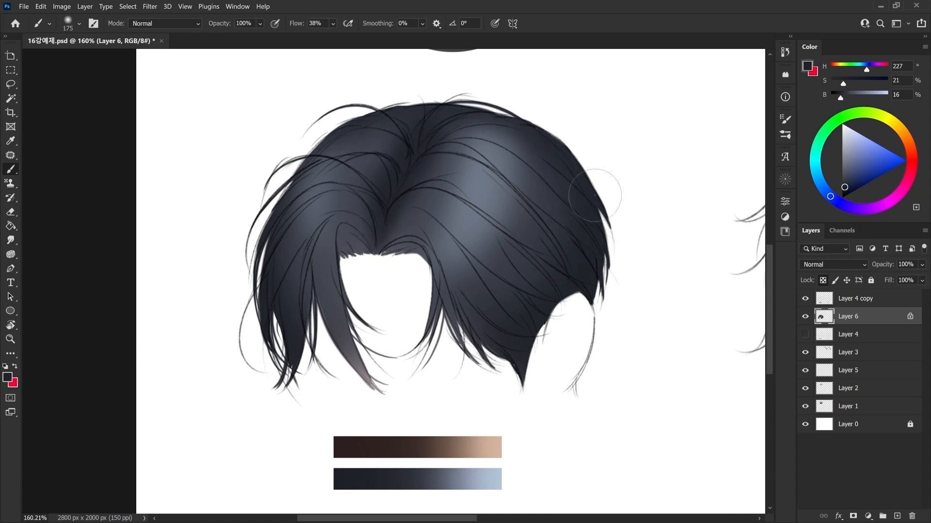
{"action": "left_click_drag", "start_coordinate": [458, 191], "coordinate": [478, 210]}
{"action": "scroll", "coordinate": [274, 291], "scroll_direction": "down", "scroll_amount": 3}
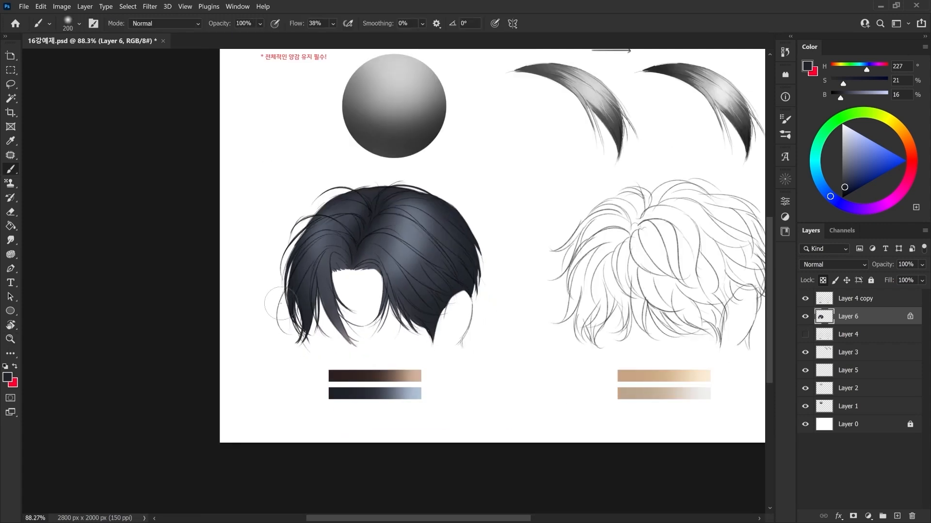
{"action": "scroll", "coordinate": [322, 214], "scroll_direction": "up", "scroll_amount": 2}
{"action": "scroll", "coordinate": [416, 262], "scroll_direction": "up", "scroll_amount": 1}
Blend the right highlight and left shading by alternating sampled gray-blue and dark navy (H 218, S 27, B 16), undoing a failed stroke.
{"action": "left_click", "coordinate": [438, 271], "text": "alt"}
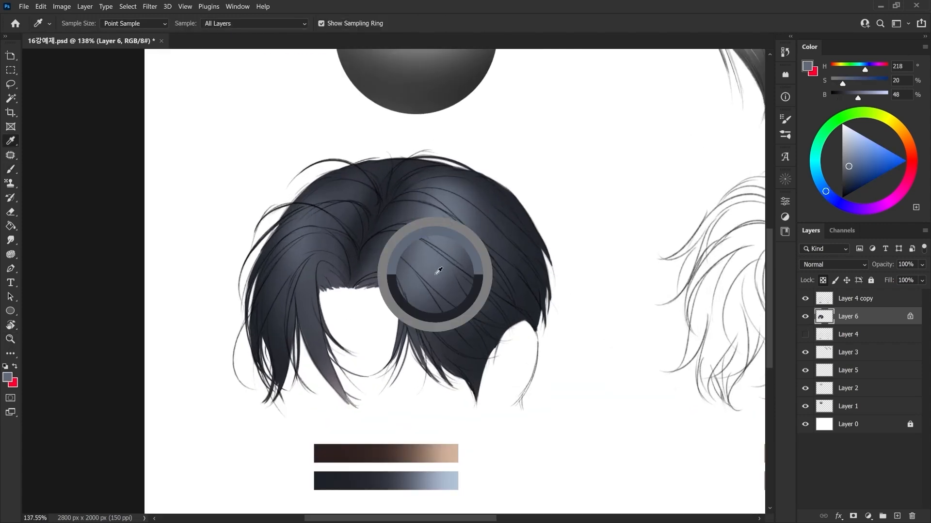
{"action": "left_click", "coordinate": [340, 479], "text": "alt"}
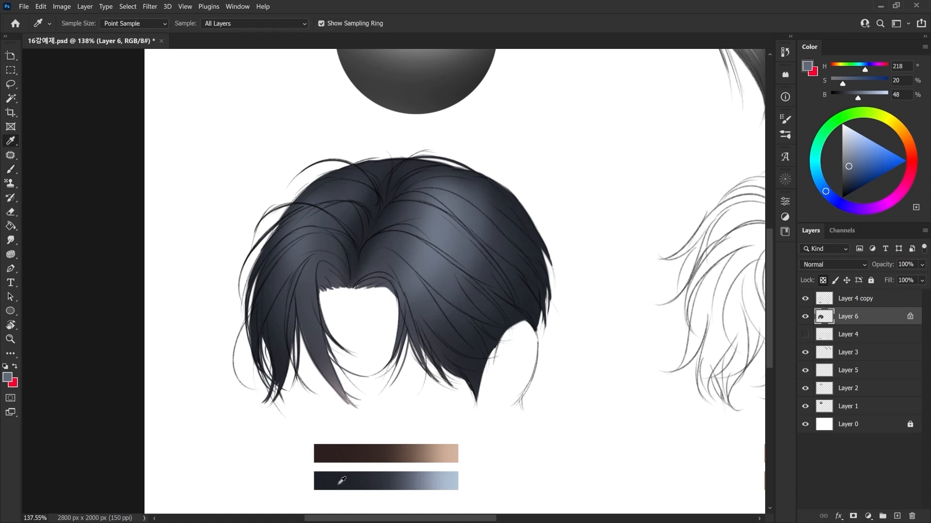
{"action": "left_click", "coordinate": [457, 238], "text": "alt"}
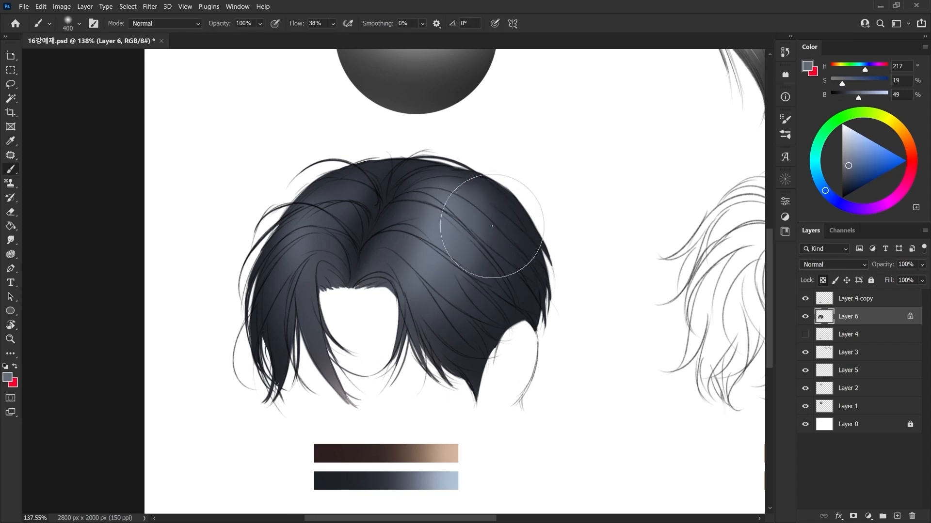
{"action": "key", "text": "ctrl+z"}
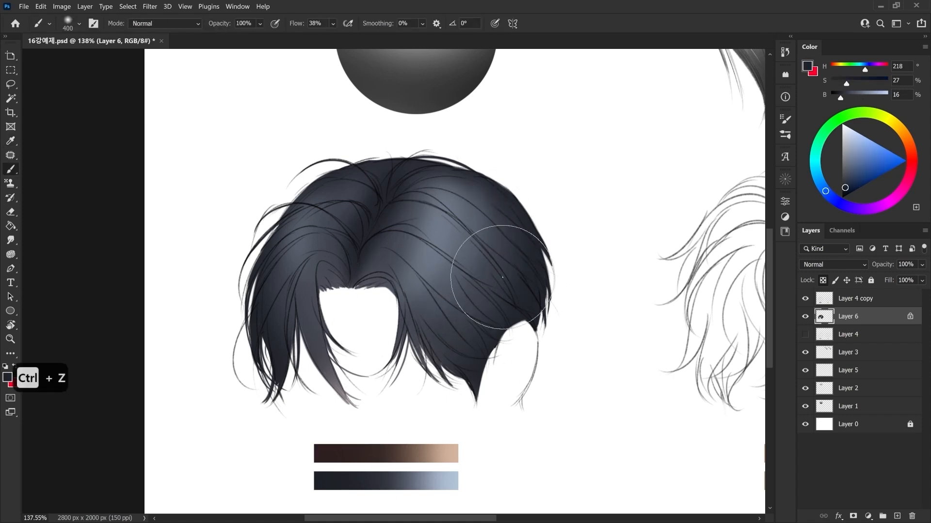
{"action": "left_click", "coordinate": [450, 237], "text": "alt"}
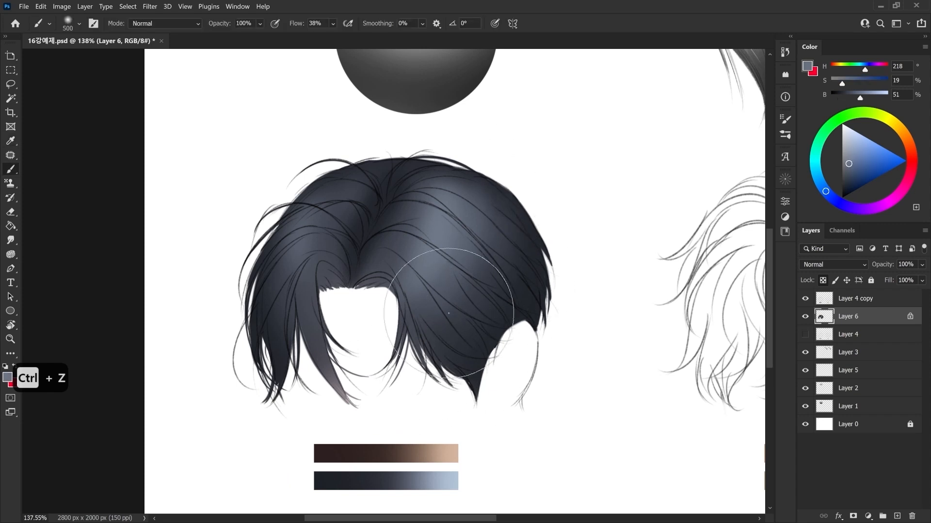
{"action": "left_click", "coordinate": [324, 471], "text": "alt"}
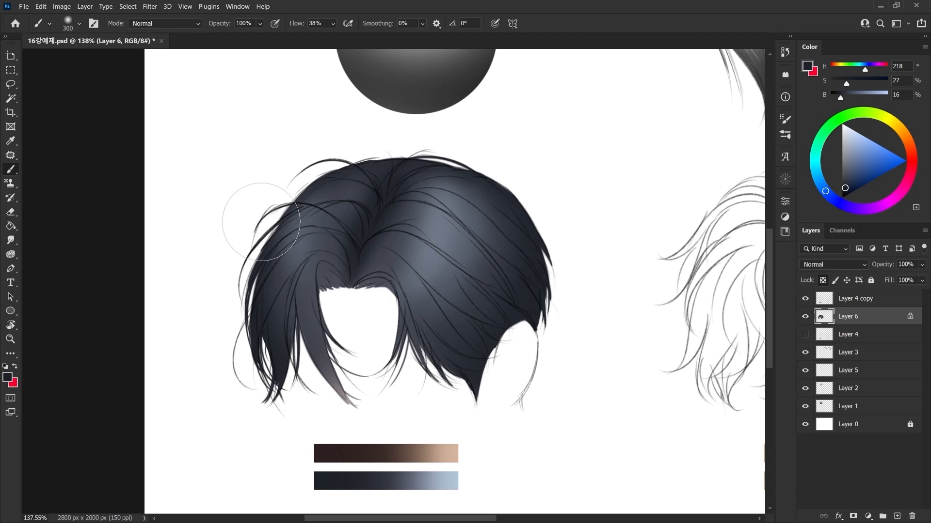
{"action": "left_click_drag", "start_coordinate": [302, 286], "coordinate": [285, 272]}
Switch to a flat textured brush preset and sample dark navy (H 220, S 22, B 21) beside the parting.
{"action": "key", "text": "z"}
{"action": "left_click_drag", "start_coordinate": [339, 257], "coordinate": [364, 255]}
{"action": "key", "text": "b"}
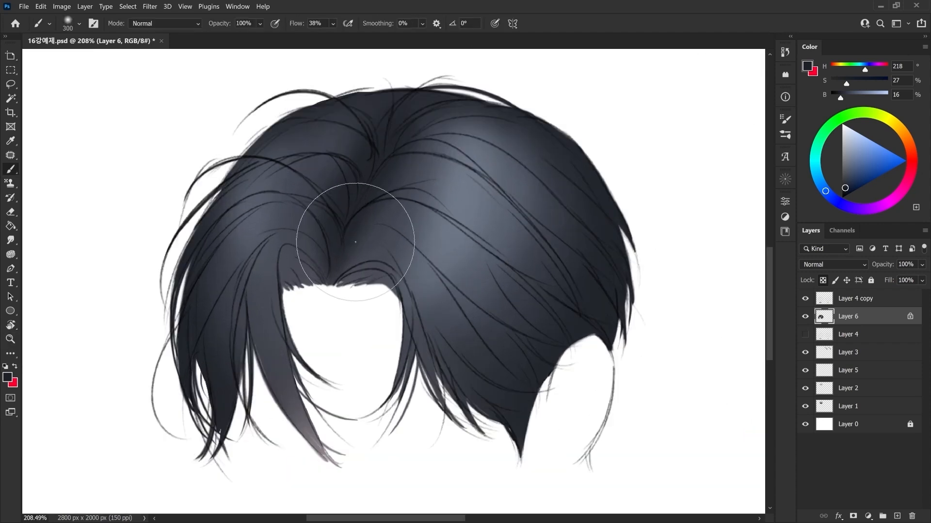
{"action": "right_click", "coordinate": [361, 222]}
{"action": "left_click", "coordinate": [418, 375]}
{"action": "left_click", "coordinate": [366, 206], "text": "alt"}
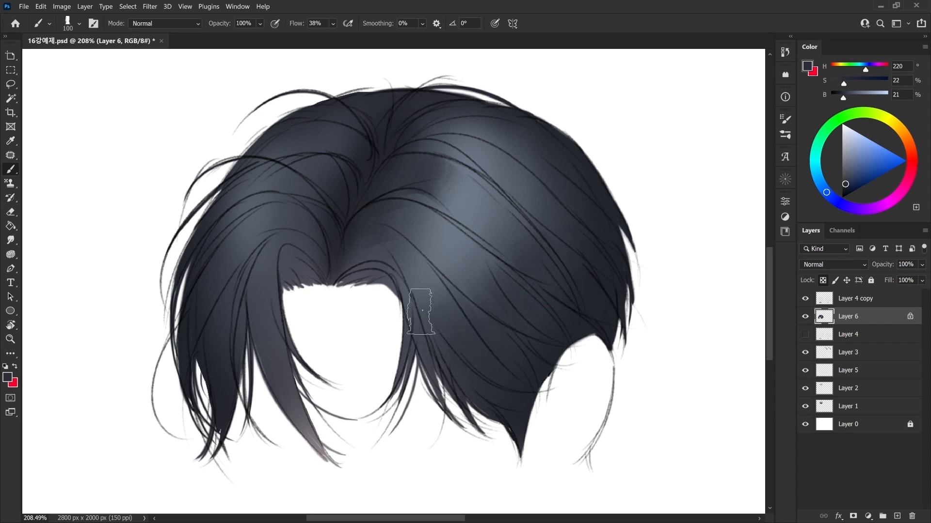
Rework the right highlight's edges with size 100 textured strokes, undoing the last two, and resample gray-blue (H 220, S 21, B 45).
{"action": "left_click_drag", "start_coordinate": [465, 349], "coordinate": [425, 357]}
{"action": "left_click_drag", "start_coordinate": [419, 253], "coordinate": [436, 190]}
{"action": "key", "text": "ctrl+z"}
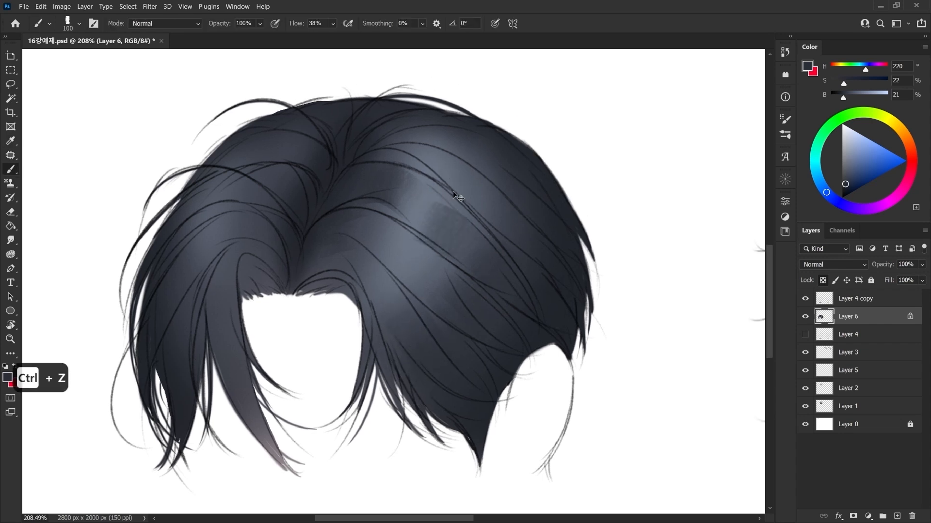
{"action": "key", "text": "ctrl+z"}
{"action": "left_click", "coordinate": [441, 229], "text": "alt"}
{"action": "left_click_drag", "start_coordinate": [260, 204], "coordinate": [339, 194]}
{"action": "key", "text": "bracketright"}
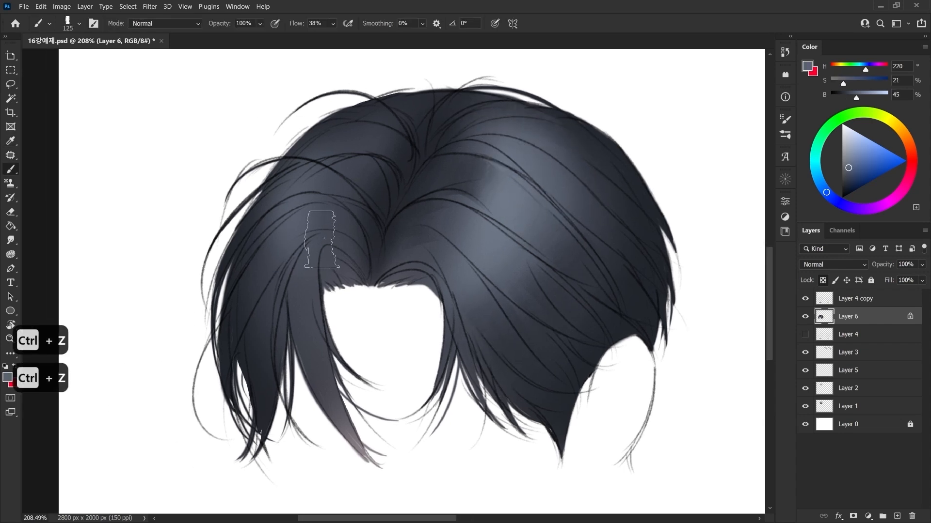
Sample near-black (H 240, S 18, B 4) and darken the roots left of the parting and the left hairline with a size 125 brush.
{"action": "left_click", "coordinate": [386, 199], "text": "alt"}
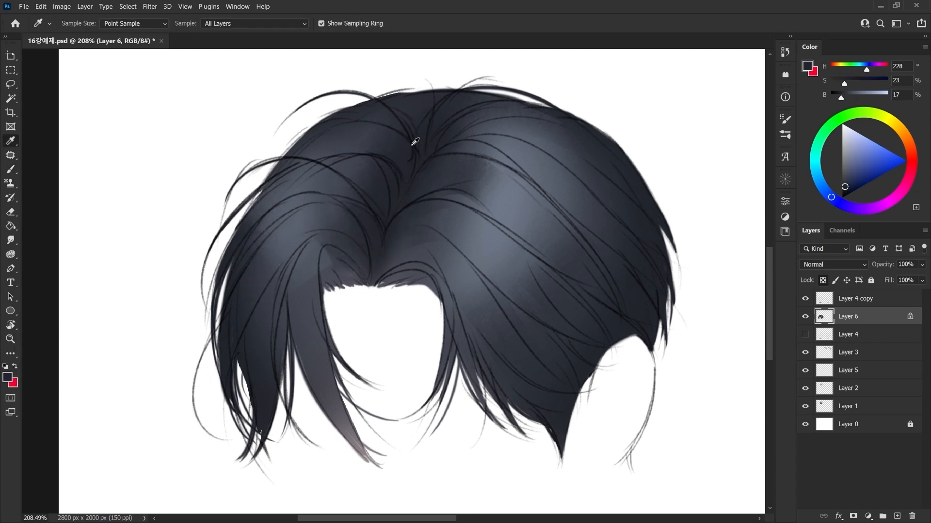
{"action": "left_click", "coordinate": [406, 163], "text": "alt"}
{"action": "mouse_move", "coordinate": [407, 162]}
{"action": "left_mouse_down"}
{"action": "mouse_move", "coordinate": [351, 171]}
{"action": "mouse_move", "coordinate": [321, 201]}
{"action": "left_mouse_up"}
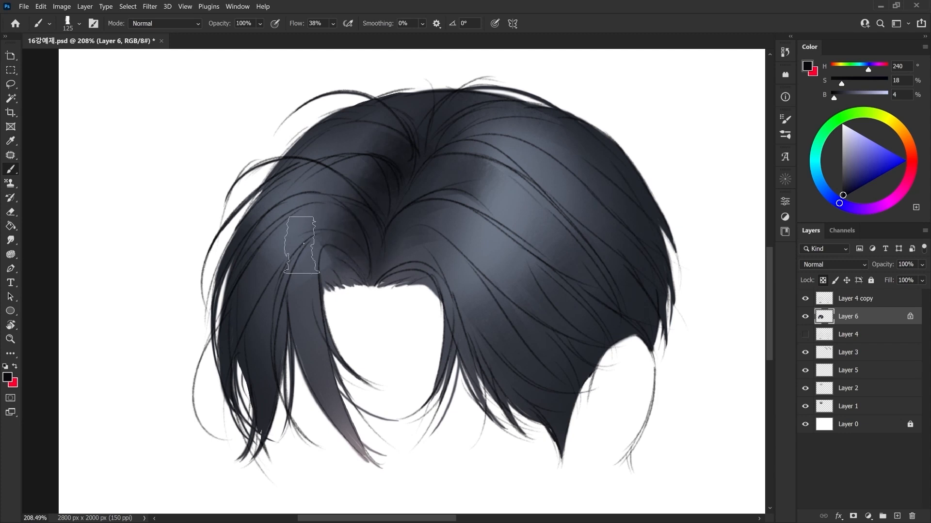
{"action": "left_click_drag", "start_coordinate": [338, 267], "coordinate": [353, 243]}
{"action": "key", "text": "bracketleft"}
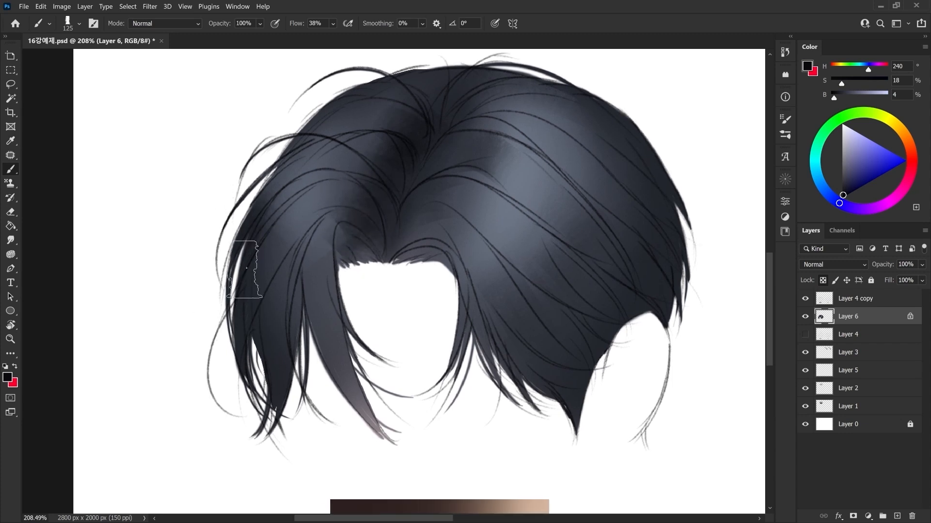
Refine the left highlight with gray-blue (H 221, S 20, B 44) at size 150 and sample H 224, S 23, B 25 for the outer shadow.
{"action": "key", "text": "bracketright"}
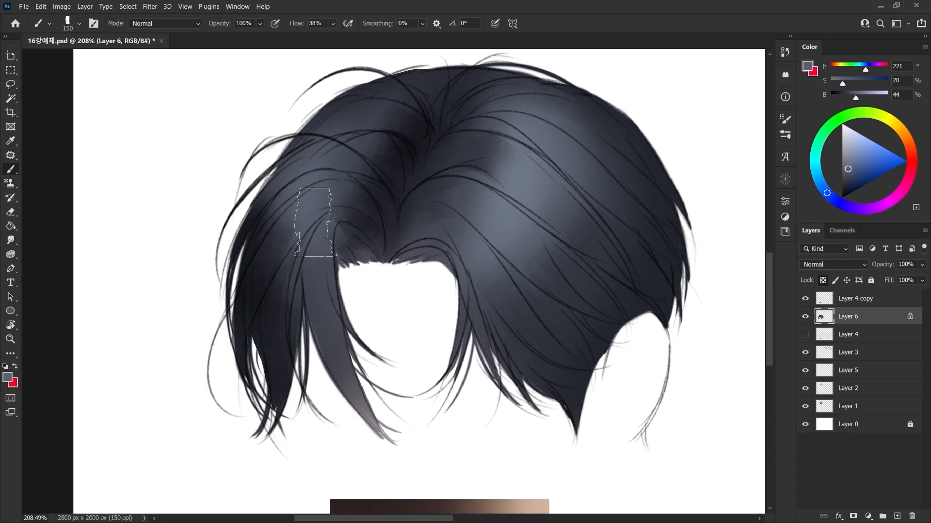
{"action": "left_click_drag", "start_coordinate": [339, 214], "coordinate": [333, 249]}
{"action": "left_click", "coordinate": [257, 272], "text": "alt"}
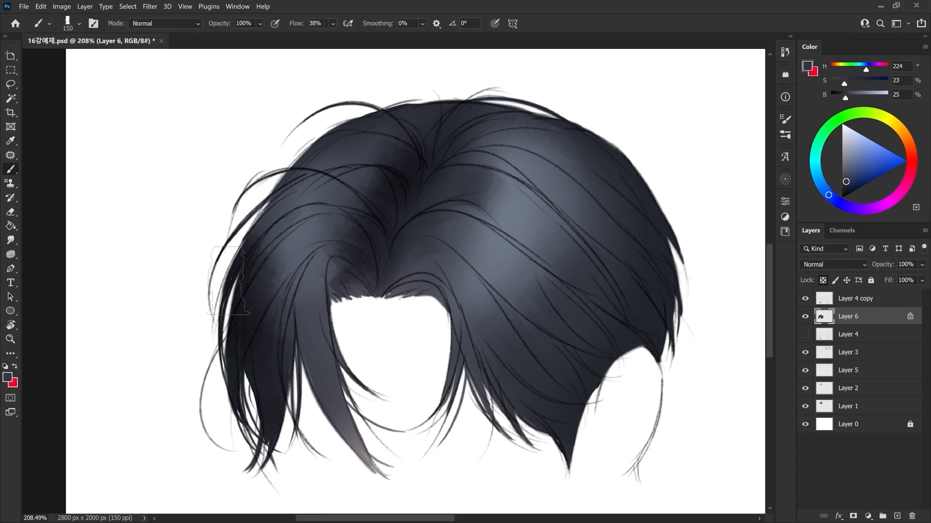
Sample the right highlight's color and add textured strokes across the highlight and along the right of the parting.
{"action": "left_click", "coordinate": [467, 234], "text": "alt"}
{"action": "left_click_drag", "start_coordinate": [450, 198], "coordinate": [434, 188]}
{"action": "mouse_move", "coordinate": [395, 218]}
{"action": "left_mouse_down"}
{"action": "mouse_move", "coordinate": [390, 281]}
{"action": "mouse_move", "coordinate": [412, 271]}
{"action": "mouse_move", "coordinate": [395, 284]}
{"action": "mouse_move", "coordinate": [403, 237]}
{"action": "mouse_move", "coordinate": [440, 288]}
{"action": "mouse_move", "coordinate": [455, 255]}
{"action": "mouse_move", "coordinate": [486, 260]}
{"action": "mouse_move", "coordinate": [438, 211]}
{"action": "mouse_move", "coordinate": [477, 182]}
{"action": "mouse_move", "coordinate": [451, 154]}
{"action": "mouse_move", "coordinate": [467, 141]}
{"action": "left_mouse_up"}
Sample light blue (H 208, S 17, B 83) from the palette bar and brush textured highlights down the left side at size 100.
{"action": "left_click", "coordinate": [477, 442], "text": "alt"}
{"action": "key", "text": "bracketleft"}
{"action": "key", "text": "bracketleft"}
{"action": "key", "text": "bracketright"}
{"action": "key", "text": "bracketright"}
{"action": "mouse_move", "coordinate": [322, 159]}
{"action": "left_mouse_down"}
{"action": "mouse_move", "coordinate": [281, 180]}
{"action": "mouse_move", "coordinate": [243, 221]}
{"action": "mouse_move", "coordinate": [231, 276]}
{"action": "mouse_move", "coordinate": [253, 298]}
{"action": "left_mouse_up"}
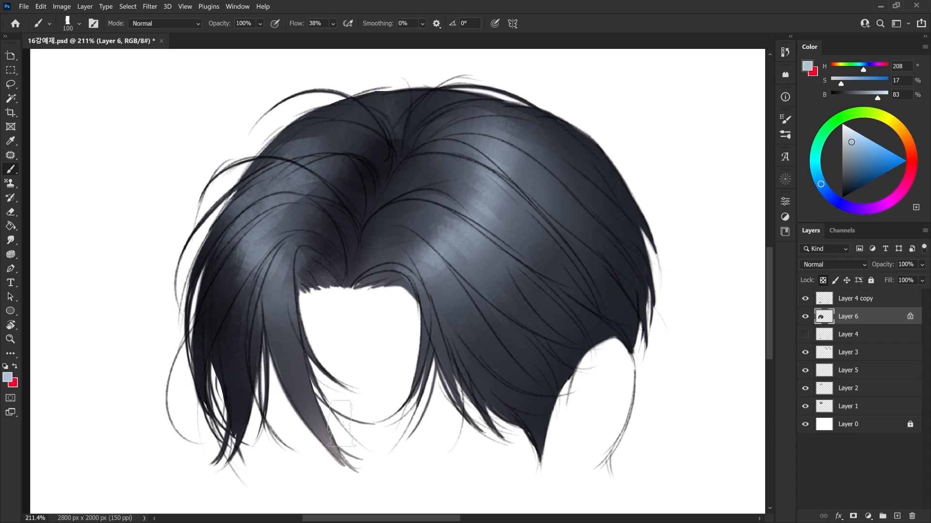
Sample slate blue (H 219, S 19, B 42) and dark navy (H 220, S 20, B 17) and deepen the shading around the parting.
{"action": "key", "text": "z"}
{"action": "left_click_drag", "start_coordinate": [372, 206], "coordinate": [361, 281]}
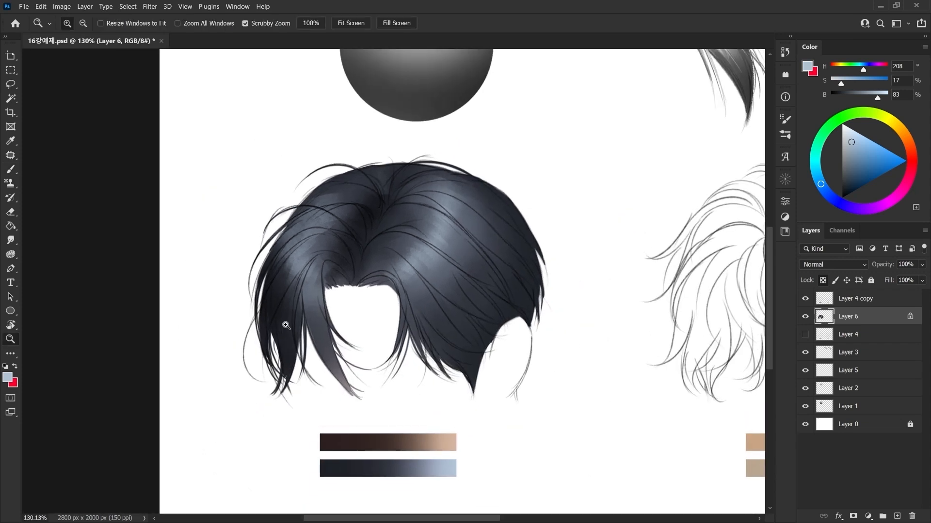
{"action": "left_click_drag", "start_coordinate": [296, 334], "coordinate": [271, 358]}
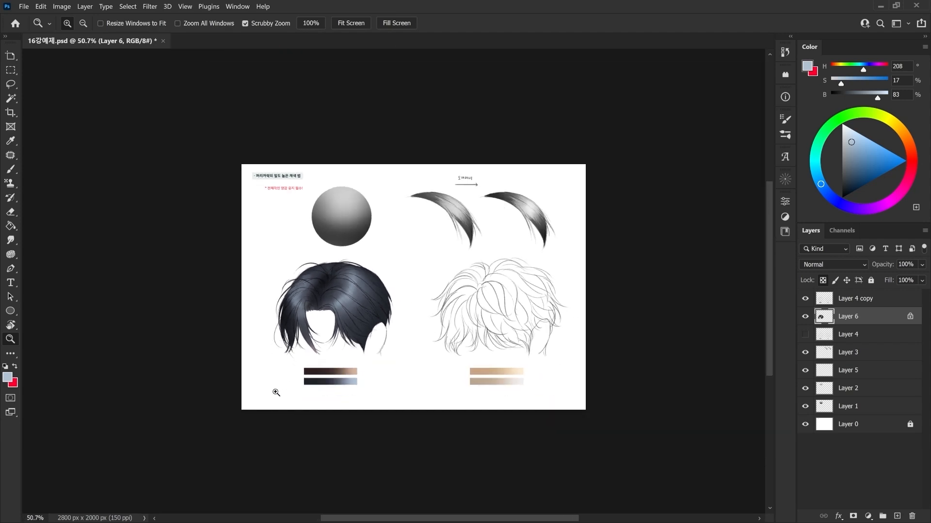
{"action": "left_click_drag", "start_coordinate": [318, 318], "coordinate": [319, 257]}
{"action": "key", "text": "b"}
{"action": "left_click", "coordinate": [466, 318], "text": "alt"}
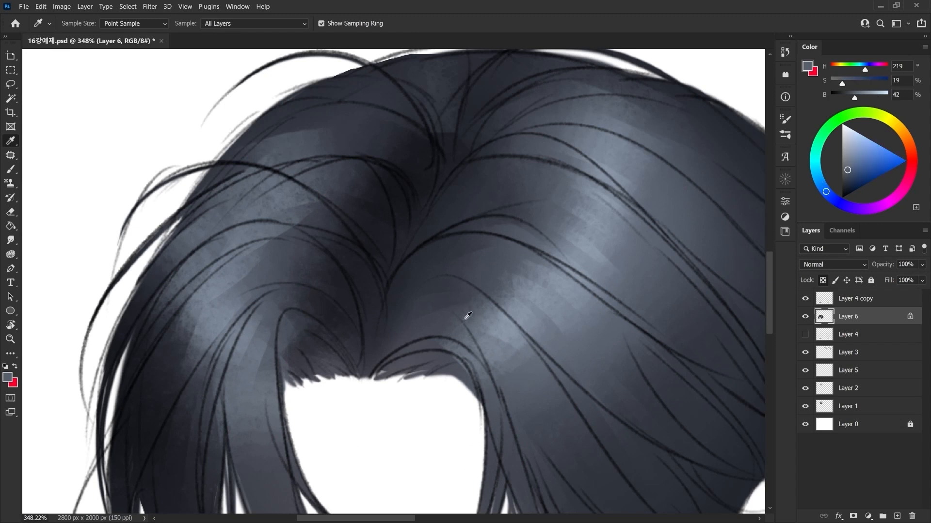
{"action": "left_click_drag", "start_coordinate": [380, 354], "coordinate": [350, 358]}
{"action": "left_click", "coordinate": [376, 258], "text": "alt"}
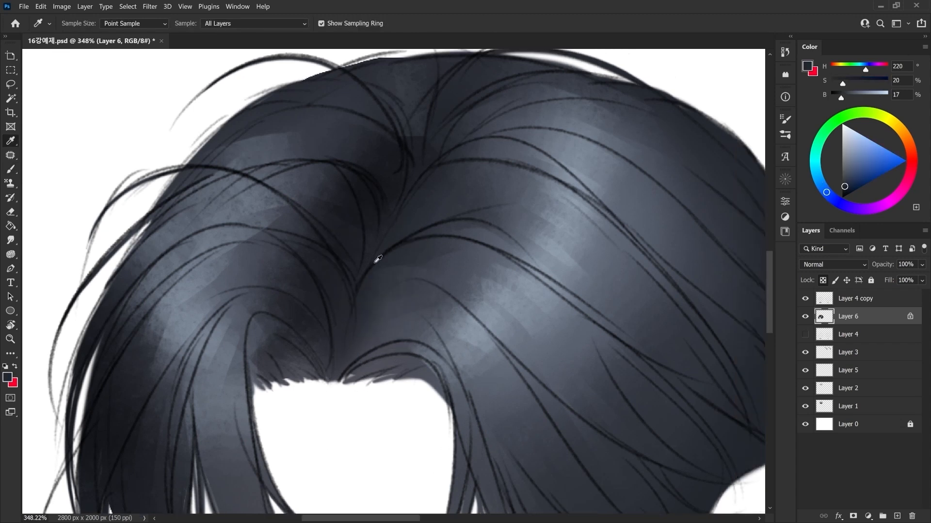
{"action": "mouse_move", "coordinate": [413, 204]}
{"action": "left_mouse_down"}
{"action": "mouse_move", "coordinate": [338, 263]}
{"action": "mouse_move", "coordinate": [315, 248]}
{"action": "left_mouse_up"}
Blend the highlight right of the parting with sampled gray-blues, including H 225, S 19, B 33 and H 219, S 18, B 56, enlarging the brush to 150.
{"action": "key", "text": "z"}
{"action": "key", "text": "b"}
{"action": "left_click", "coordinate": [356, 247], "text": "alt"}
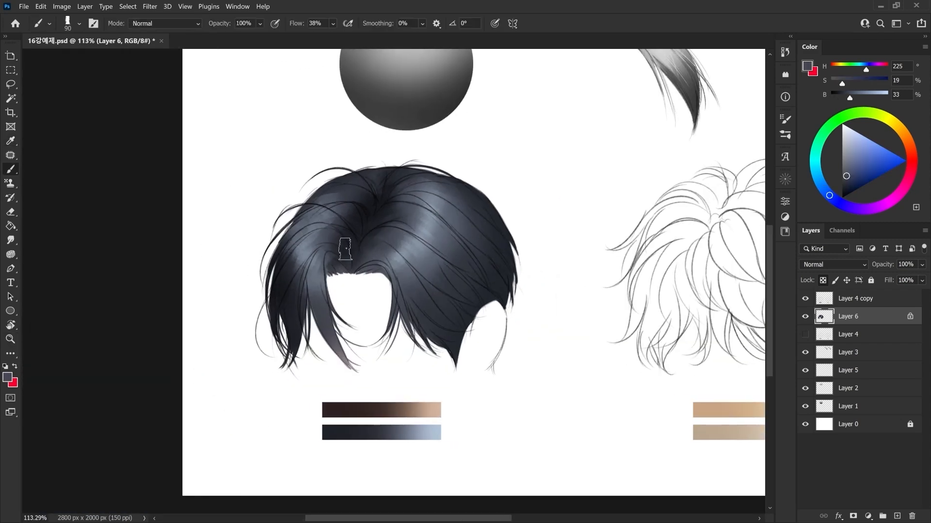
{"action": "left_click", "coordinate": [405, 250], "text": "alt"}
{"action": "key", "text": "]"}
{"action": "left_click_drag", "start_coordinate": [385, 262], "coordinate": [421, 318]}
{"action": "left_click", "coordinate": [412, 251], "text": "alt"}
{"action": "left_click", "coordinate": [419, 250], "text": "alt"}
{"action": "key", "text": "]"}
{"action": "left_click", "coordinate": [433, 209], "text": "alt"}
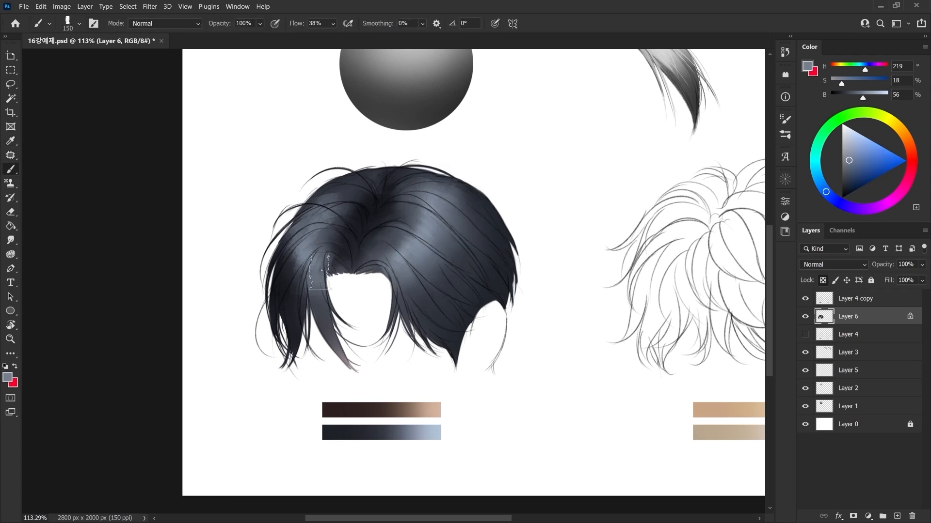
Darken the left hairline roots with sampled H 234, S 14, B 27 at size 125 and H 223, S 18, B 15 at size 80.
{"action": "left_click", "coordinate": [346, 268], "text": "alt"}
{"action": "left_click", "coordinate": [338, 265], "text": "alt"}
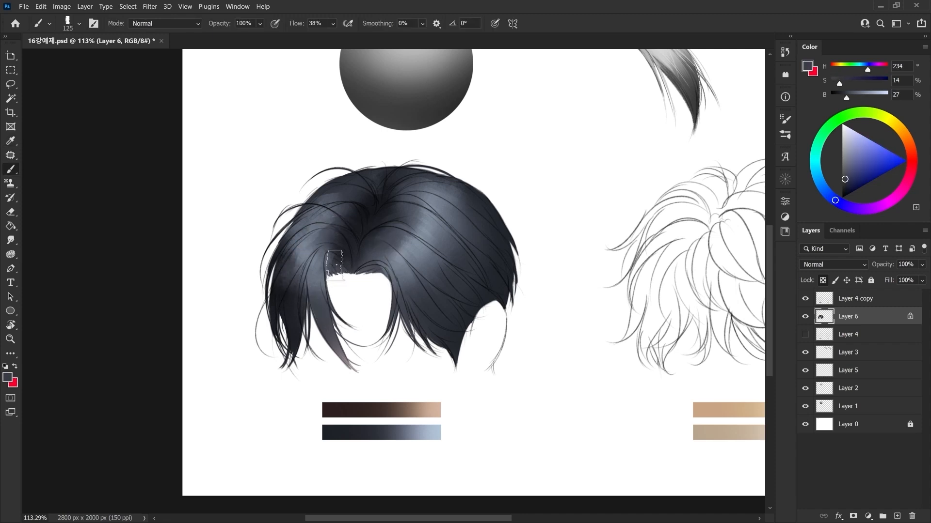
{"action": "left_click", "coordinate": [331, 266], "text": "alt"}
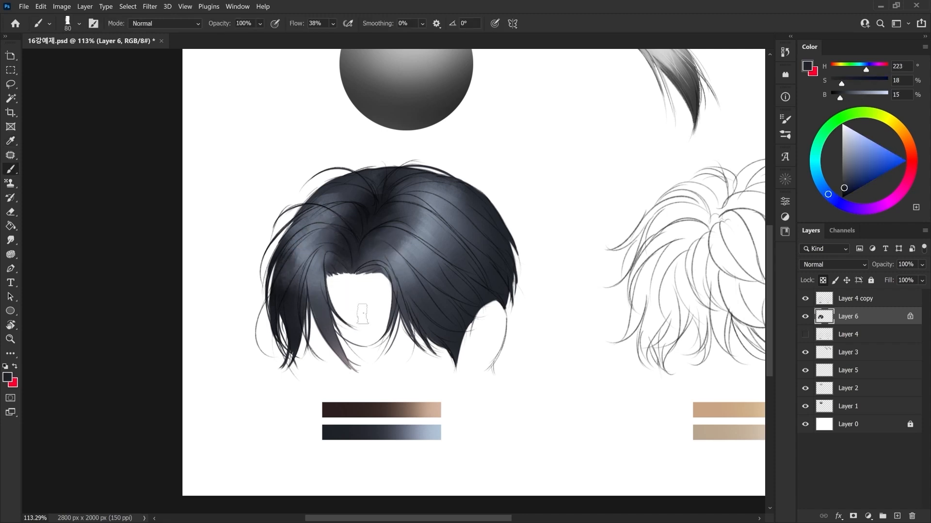
Sample H 224, S 21, B 28 beside the parting and smooth the root shadows right of it with a size 70 brush.
{"action": "key", "text": "ctrl+space"}
{"action": "left_click_drag", "start_coordinate": [370, 246], "coordinate": [416, 250]}
{"action": "left_click_drag", "start_coordinate": [371, 224], "coordinate": [401, 212]}
{"action": "mouse_move", "coordinate": [402, 212]}
{"action": "left_mouse_down"}
{"action": "mouse_move", "coordinate": [411, 242]}
{"action": "mouse_move", "coordinate": [368, 291]}
{"action": "left_mouse_up"}
{"action": "left_click", "coordinate": [410, 242], "text": "alt"}
{"action": "left_click_drag", "start_coordinate": [390, 235], "coordinate": [383, 276]}
{"action": "key", "text": "ctrl+space"}
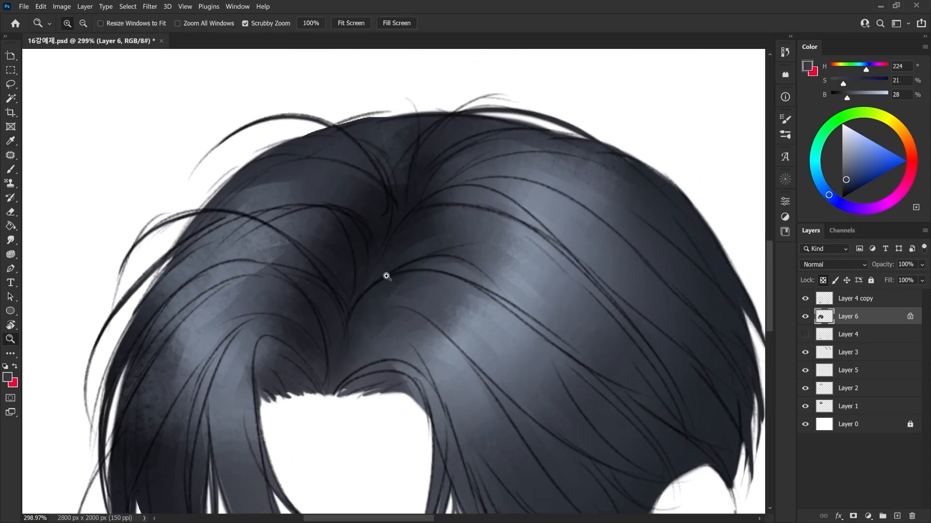
Switch to a thin size 25 brush preset with a 90° angle and sample near-black (H 220, S 27, B 4) beside the parting.
{"action": "right_click", "coordinate": [353, 290]}
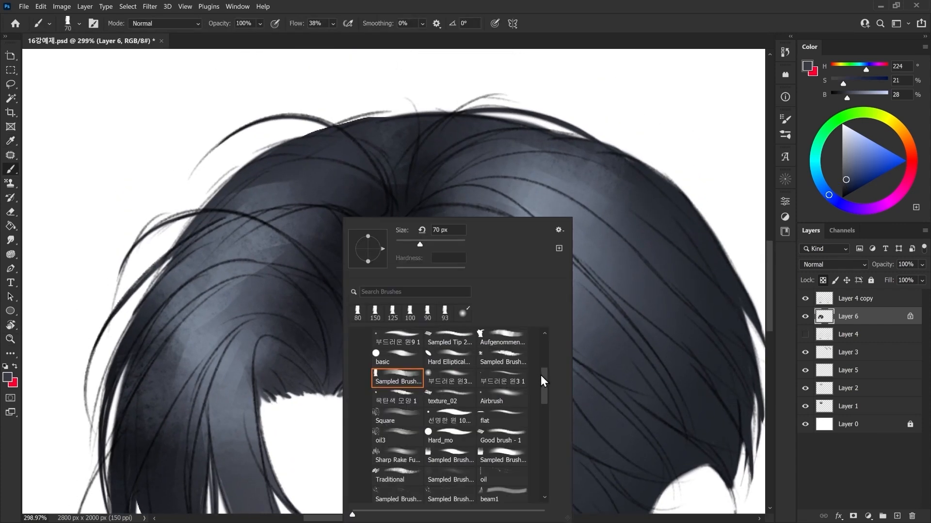
{"action": "left_click_drag", "start_coordinate": [543, 379], "coordinate": [544, 334]}
{"action": "left_click", "coordinate": [395, 380]}
{"action": "left_click", "coordinate": [312, 258]}
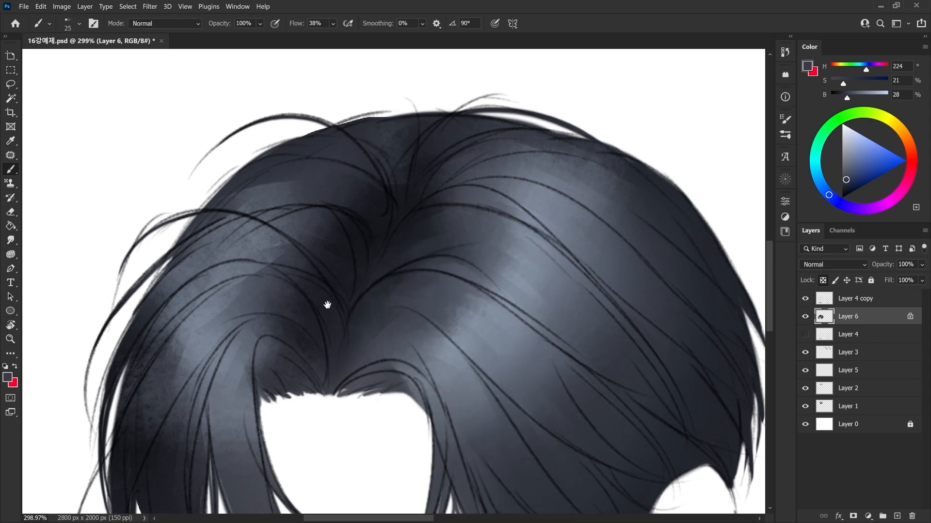
{"action": "left_click_drag", "start_coordinate": [326, 305], "coordinate": [336, 277]}
{"action": "key", "text": "ctrl+space"}
{"action": "key", "text": "alt"}
{"action": "left_click", "coordinate": [399, 241]}
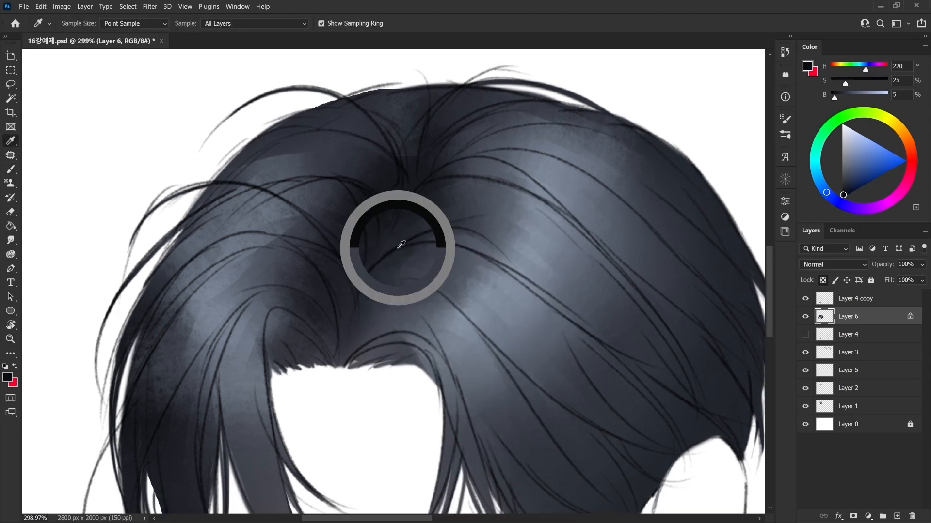
Try dark strand strokes sweeping right from the parting, then undo them.
{"action": "mouse_move", "coordinate": [382, 274]}
{"action": "left_mouse_down"}
{"action": "mouse_move", "coordinate": [339, 337]}
{"action": "mouse_move", "coordinate": [528, 315]}
{"action": "left_mouse_up"}
{"action": "key", "text": "ctrl+z"}
{"action": "key", "text": "bracketright"}
{"action": "mouse_move", "coordinate": [334, 354]}
{"action": "left_mouse_down"}
{"action": "mouse_move", "coordinate": [505, 316]}
{"action": "mouse_move", "coordinate": [483, 297]}
{"action": "left_mouse_up"}
{"action": "key", "text": "ctrl+z"}
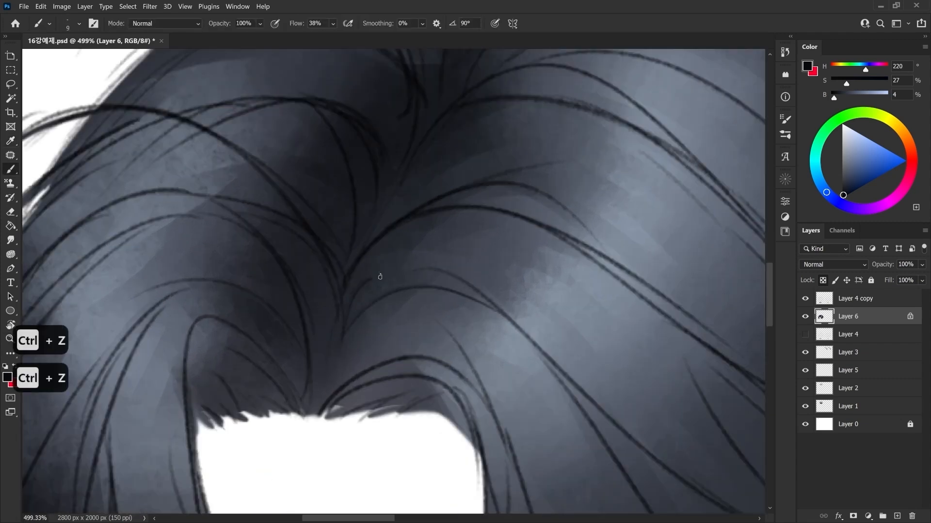
Hatch fine near-black strokes at size 9 along the root of the strand just above the right hairline.
{"action": "key", "text": "bracketright"}
{"action": "mouse_move", "coordinate": [355, 307]}
{"action": "left_mouse_down"}
{"action": "mouse_move", "coordinate": [450, 295]}
{"action": "mouse_move", "coordinate": [450, 284]}
{"action": "mouse_move", "coordinate": [496, 311]}
{"action": "mouse_move", "coordinate": [418, 273]}
{"action": "mouse_move", "coordinate": [406, 271]}
{"action": "mouse_move", "coordinate": [420, 288]}
{"action": "mouse_move", "coordinate": [368, 282]}
{"action": "left_mouse_up"}
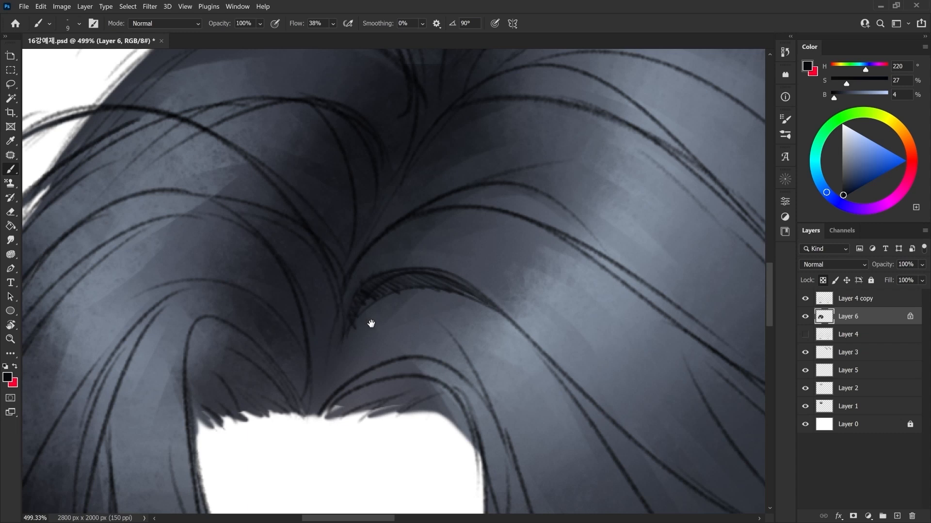
{"action": "left_click_drag", "start_coordinate": [370, 323], "coordinate": [347, 313]}
Try longer size 10 strokes from the parting across the hair on the right, and undo them.
{"action": "mouse_move", "coordinate": [340, 270]}
{"action": "left_mouse_down"}
{"action": "mouse_move", "coordinate": [572, 326]}
{"action": "mouse_move", "coordinate": [539, 304]}
{"action": "left_mouse_up"}
{"action": "key", "text": "ctrl+z"}
{"action": "key", "text": "ctrl+z"}
{"action": "mouse_move", "coordinate": [395, 312]}
{"action": "left_mouse_down"}
{"action": "mouse_move", "coordinate": [358, 320]}
{"action": "mouse_move", "coordinate": [347, 339]}
{"action": "left_mouse_up"}
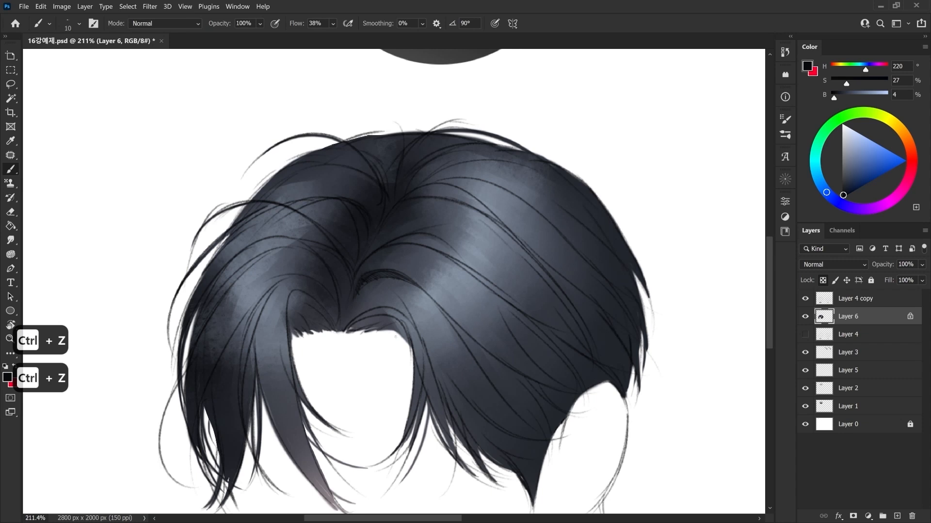
{"action": "key", "text": "ctrl+z"}
{"action": "left_click_drag", "start_coordinate": [343, 326], "coordinate": [500, 453]}
{"action": "key", "text": "ctrl+z"}
Enlarge the brush to 15 and thicken the near-black shadow along the upper edge of the strand right of the parting.
{"action": "key", "text": "z"}
{"action": "left_click_drag", "start_coordinate": [376, 281], "coordinate": [405, 280]}
{"action": "key", "text": "bracketright"}
{"action": "key", "text": "bracketright"}
{"action": "mouse_move", "coordinate": [331, 307]}
{"action": "left_mouse_down"}
{"action": "mouse_move", "coordinate": [342, 285]}
{"action": "mouse_move", "coordinate": [437, 282]}
{"action": "left_mouse_up"}
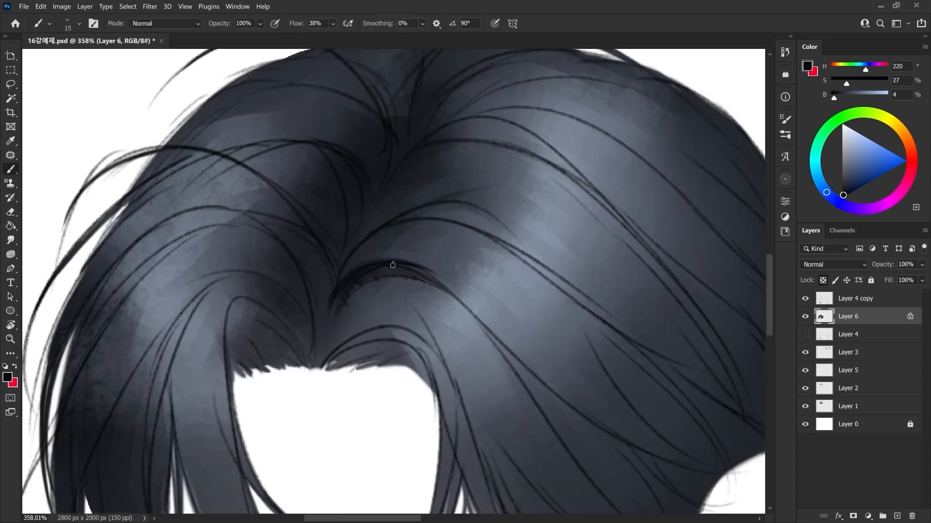
Extend dark strokes down the strand through the right highlight, then sample a nearby hair color and refine its upper edge with a smaller brush.
{"action": "left_click_drag", "start_coordinate": [444, 284], "coordinate": [534, 408]}
{"action": "left_click_drag", "start_coordinate": [464, 303], "coordinate": [558, 434]}
{"action": "left_click_drag", "start_coordinate": [530, 399], "coordinate": [516, 392]}
{"action": "left_click", "coordinate": [448, 298], "text": "alt"}
{"action": "key", "text": "bracketleft"}
{"action": "left_click_drag", "start_coordinate": [387, 252], "coordinate": [460, 298]}
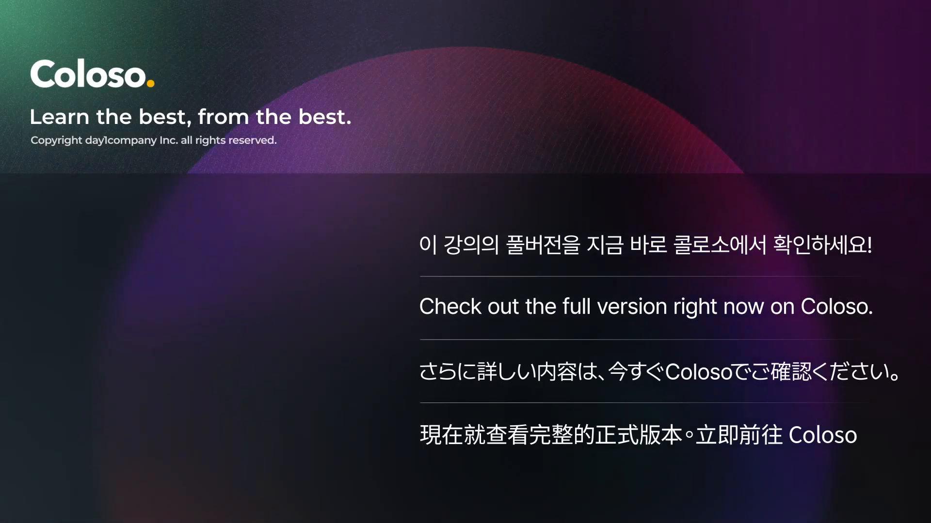